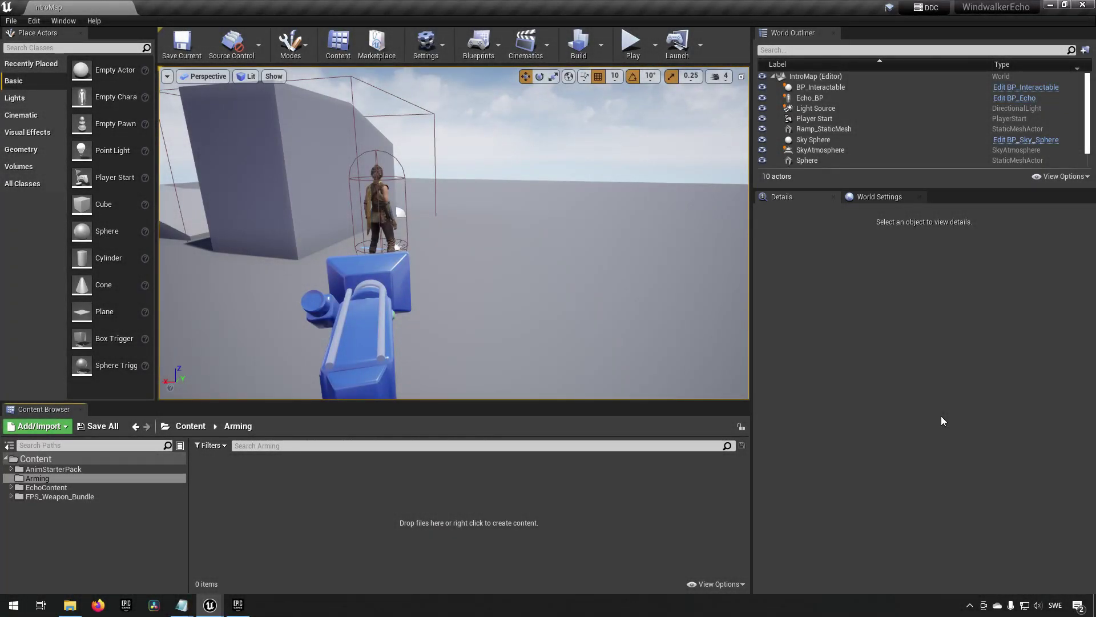
Play-test the IntroMap level, running the Echo character around the ramp and sphere to check its movement, and end the session
key(w)
mouse_move(529, 212)
right_down()
mouse_move(529, 199)
mouse_move(508, 210)
right_up()
key(s)
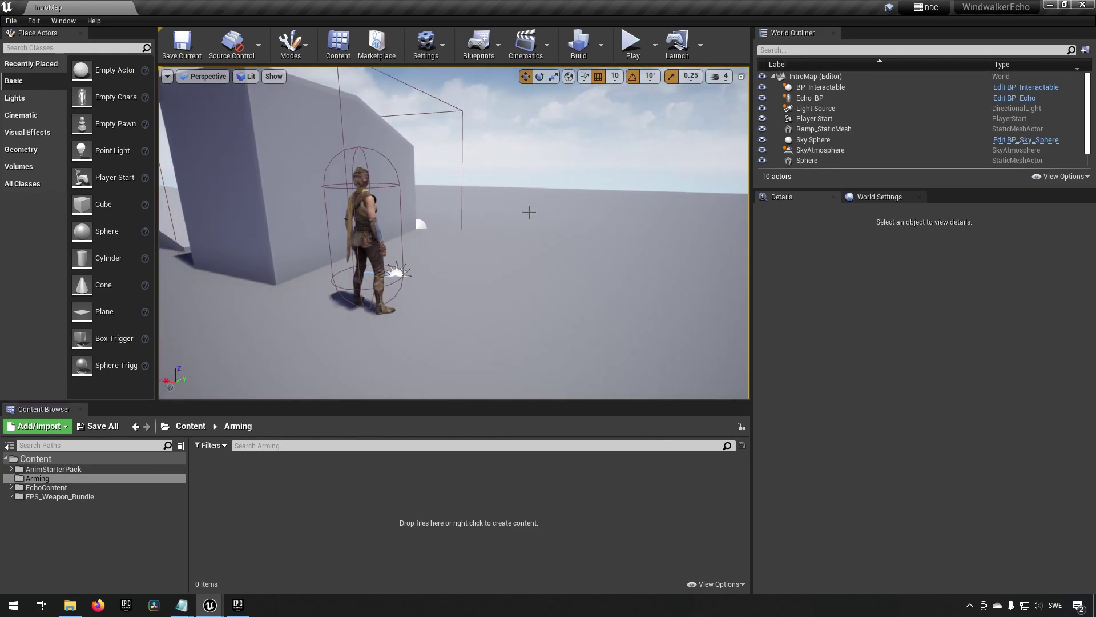
click(628, 48)
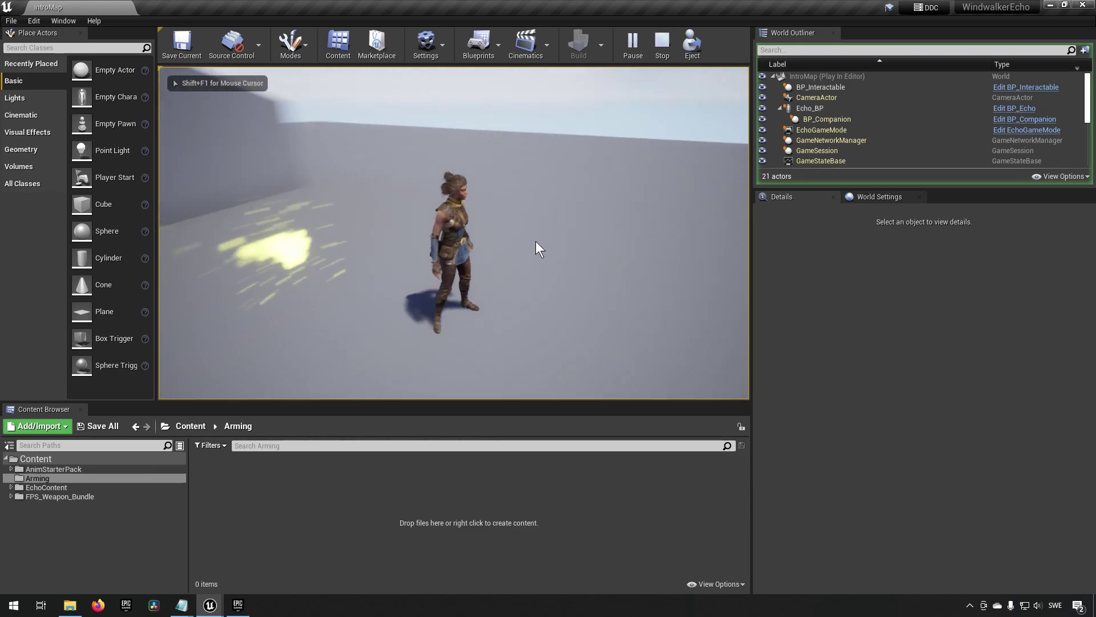
key(w)
key(a)
key(s)
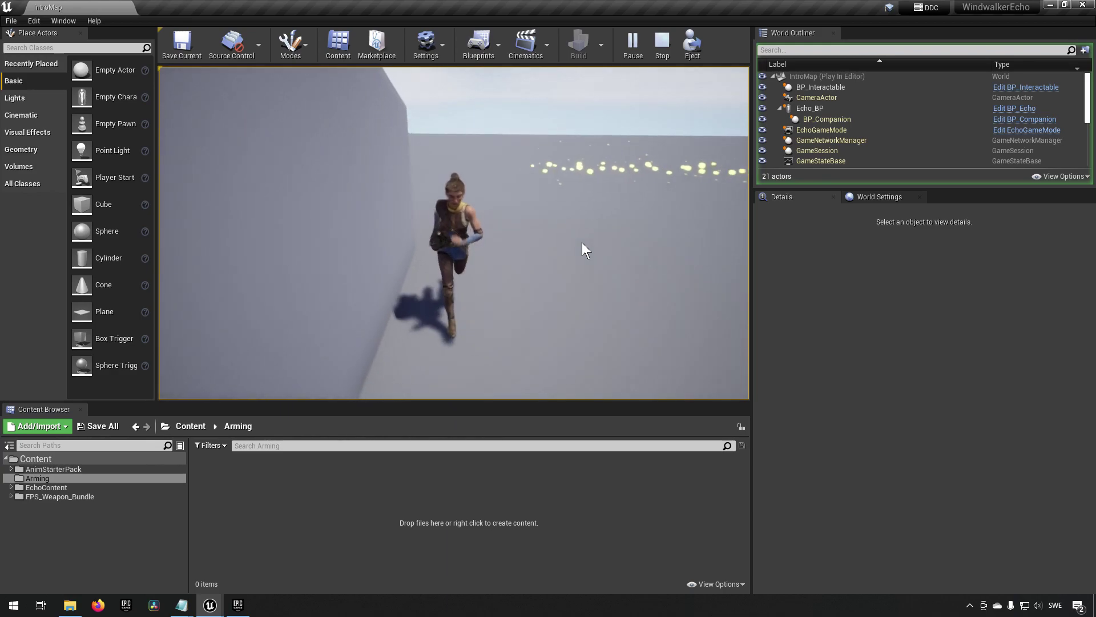
key(d)
key(w)
key(s)
key(a)
key(d)
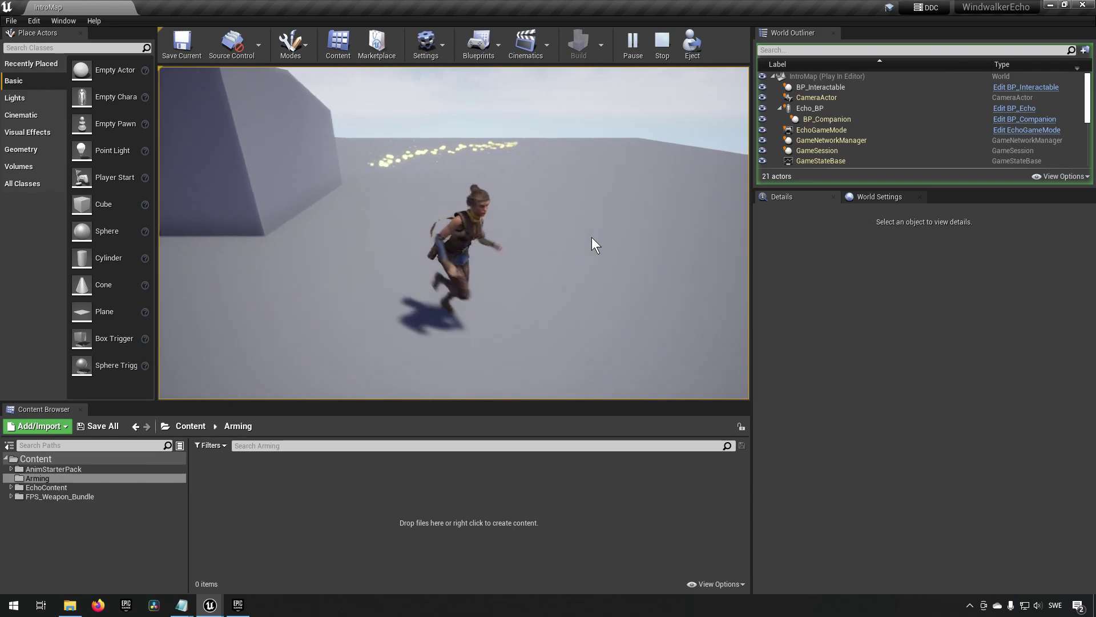
key(w)
key(d)
key(a)
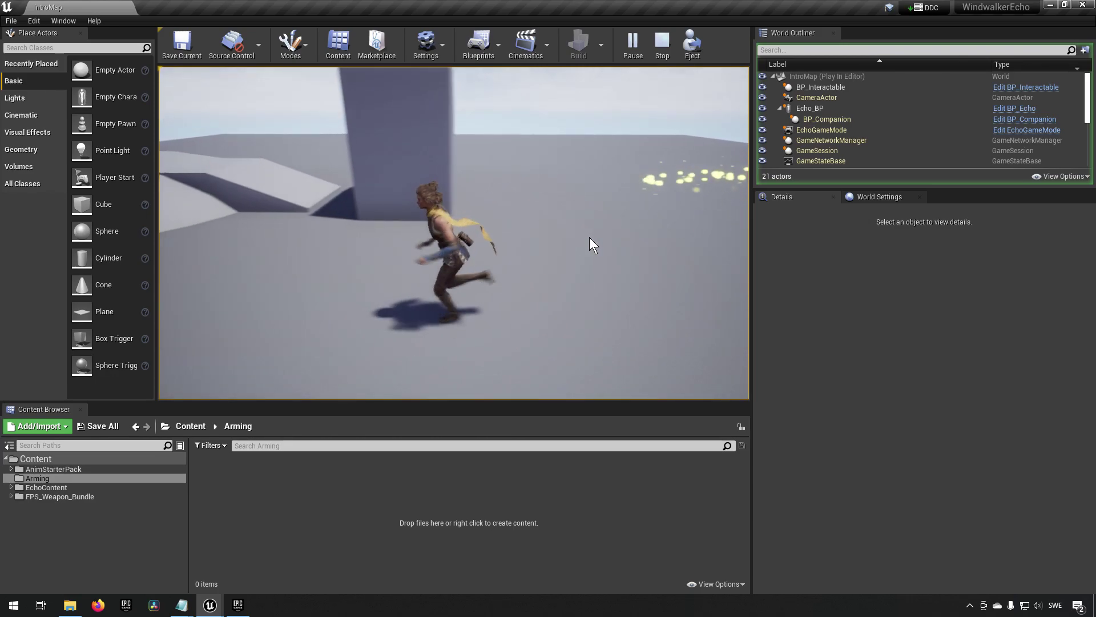
key(w)
key(a)
key(s)
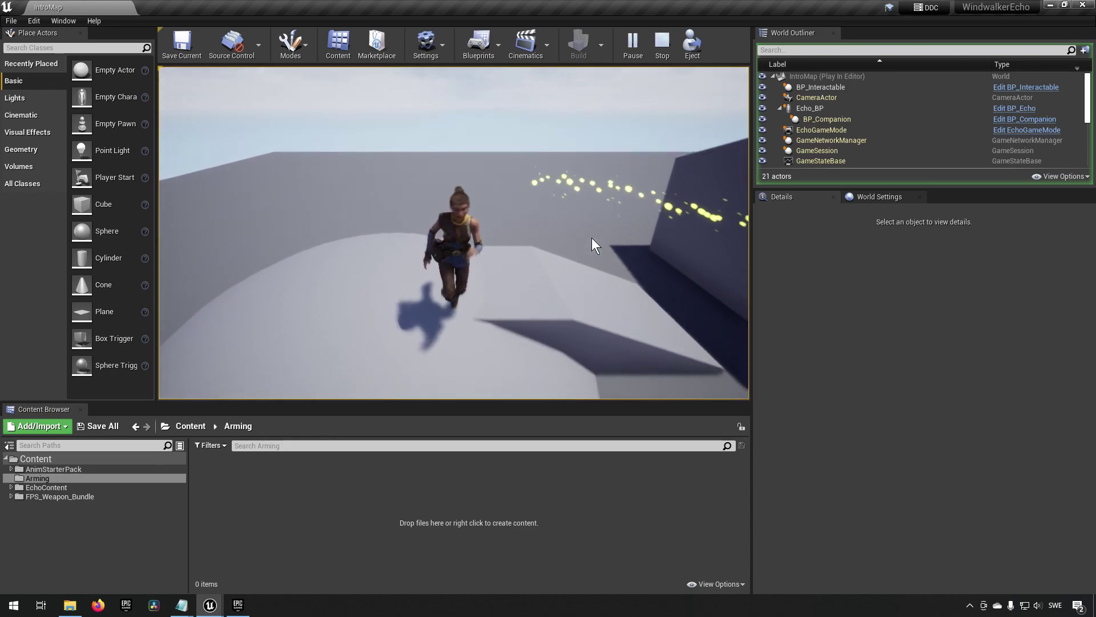
key(a)
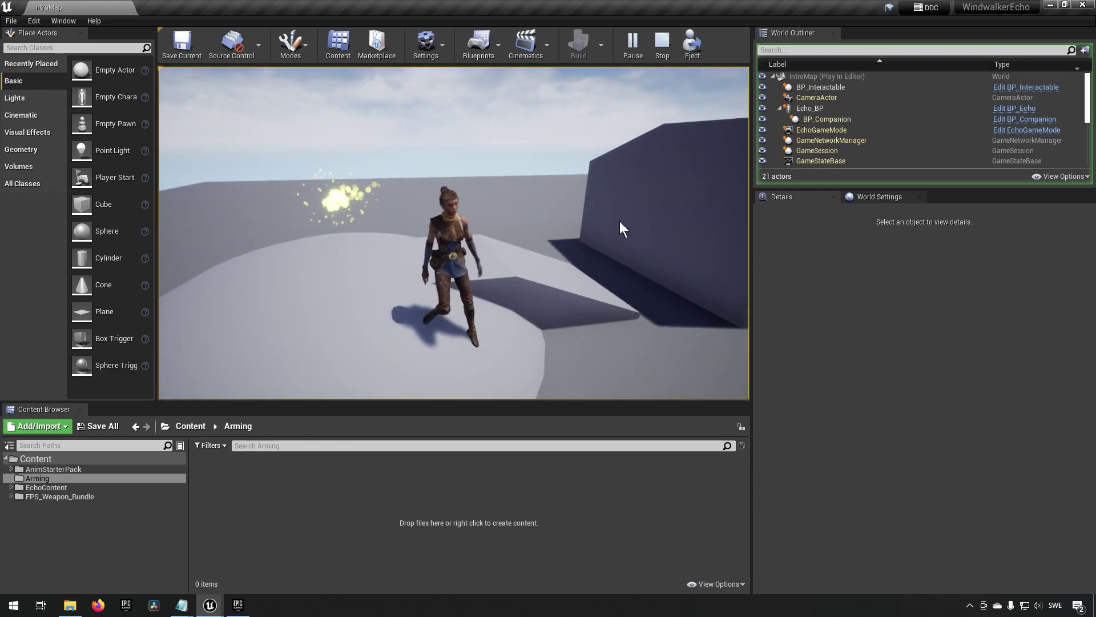
key(d)
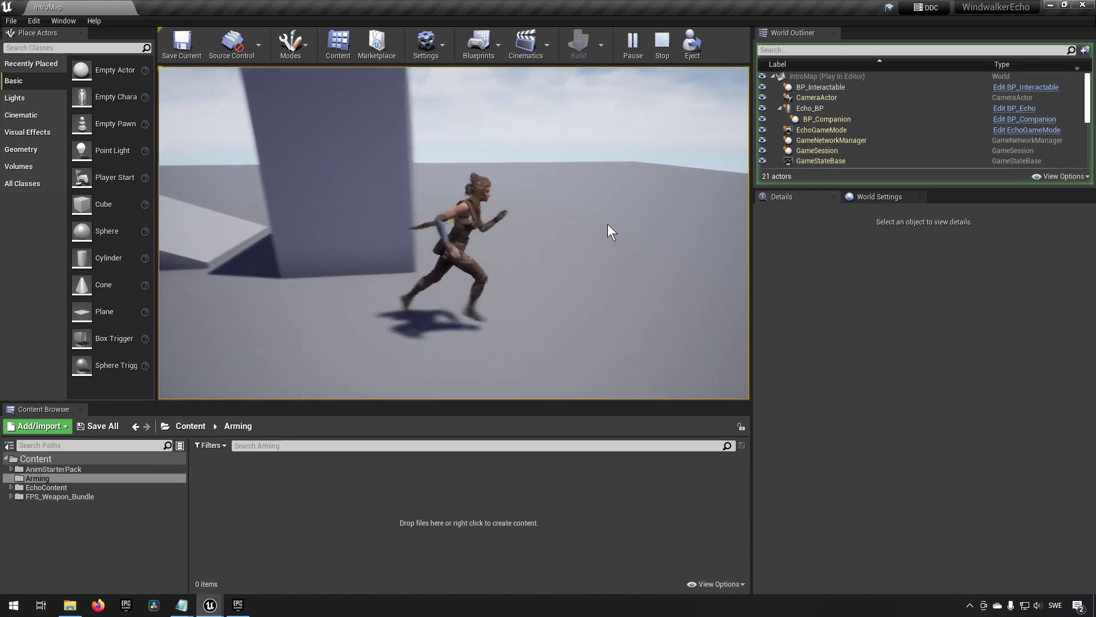
key(w)
key(d)
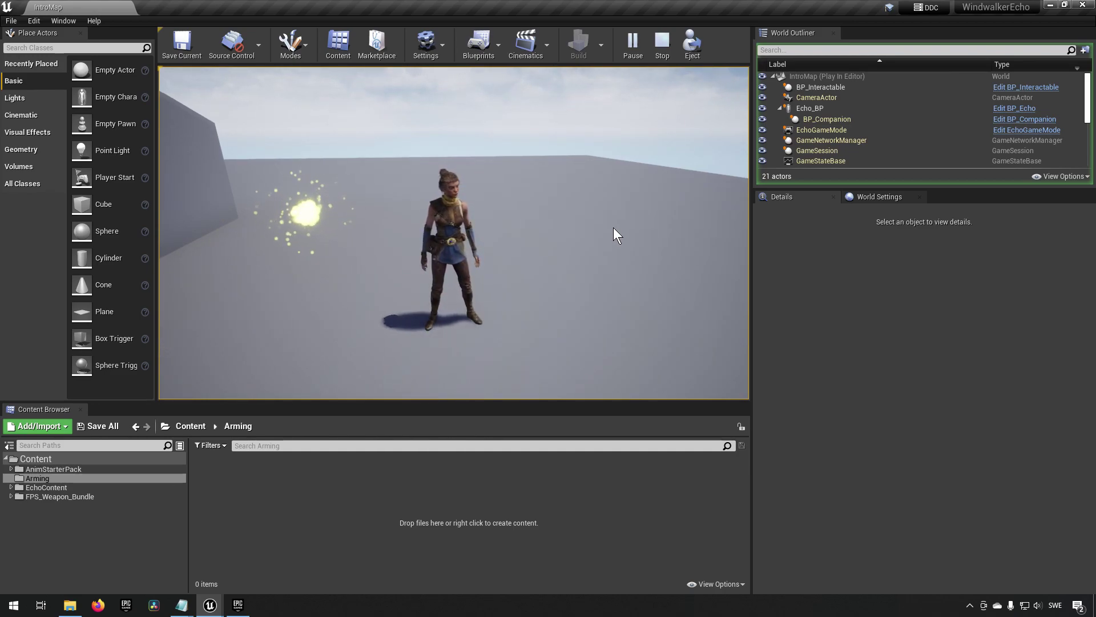
key(Escape)
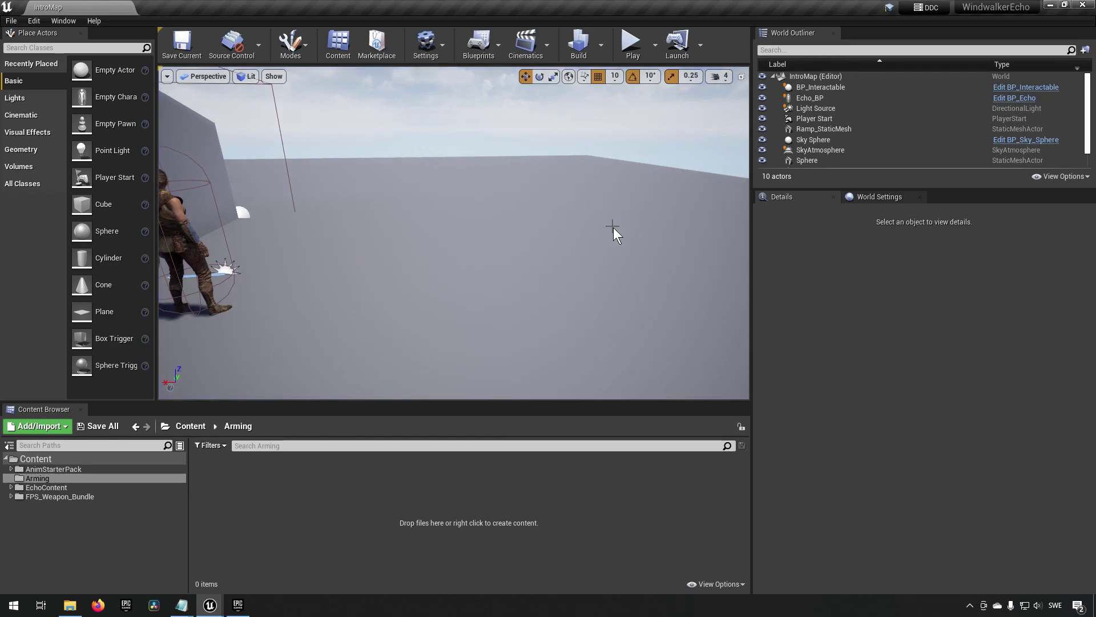
Delete UE4_Mannequin_Skeleton from the AnimStarterPack mannequin's Mesh folder, replacing its references with Echo_Skeleton, and save the affected content
click(83, 468)
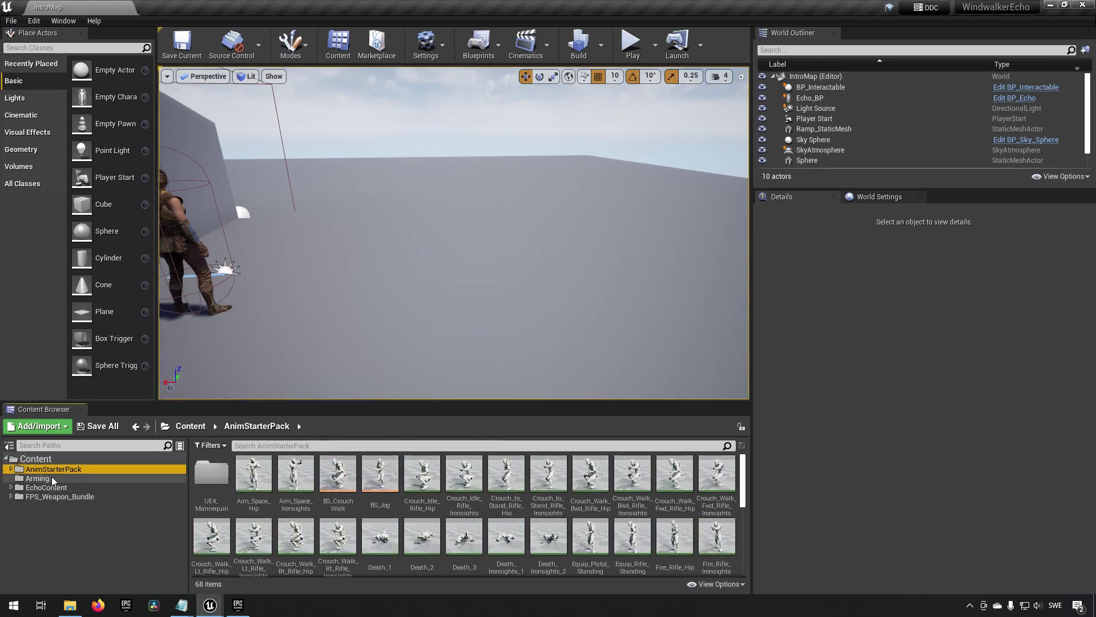
double_click(212, 474)
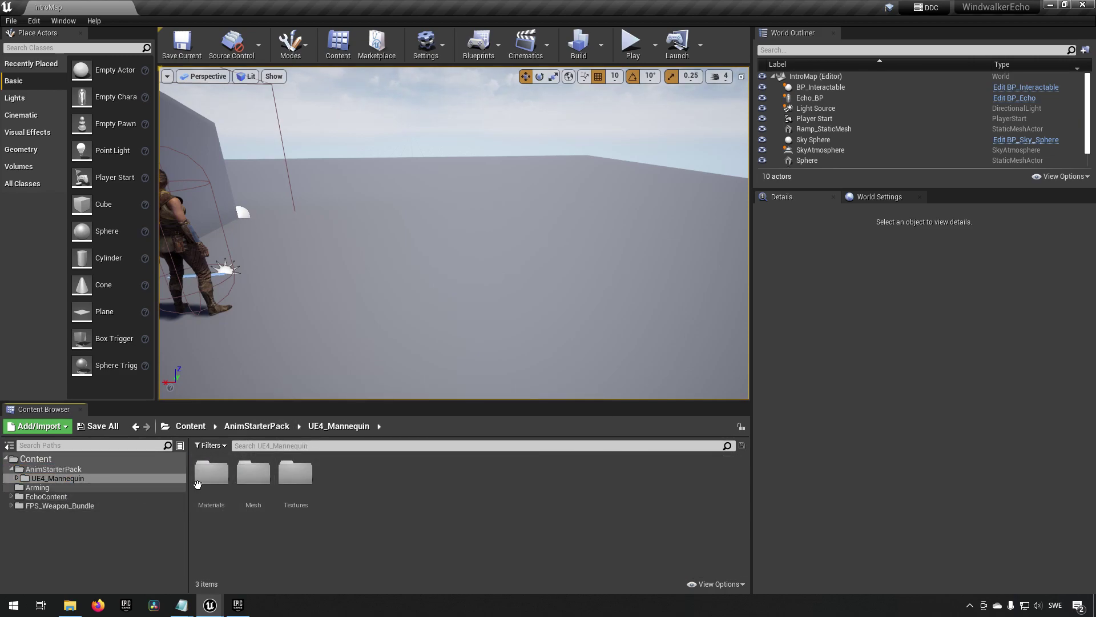
double_click(253, 473)
click(296, 477)
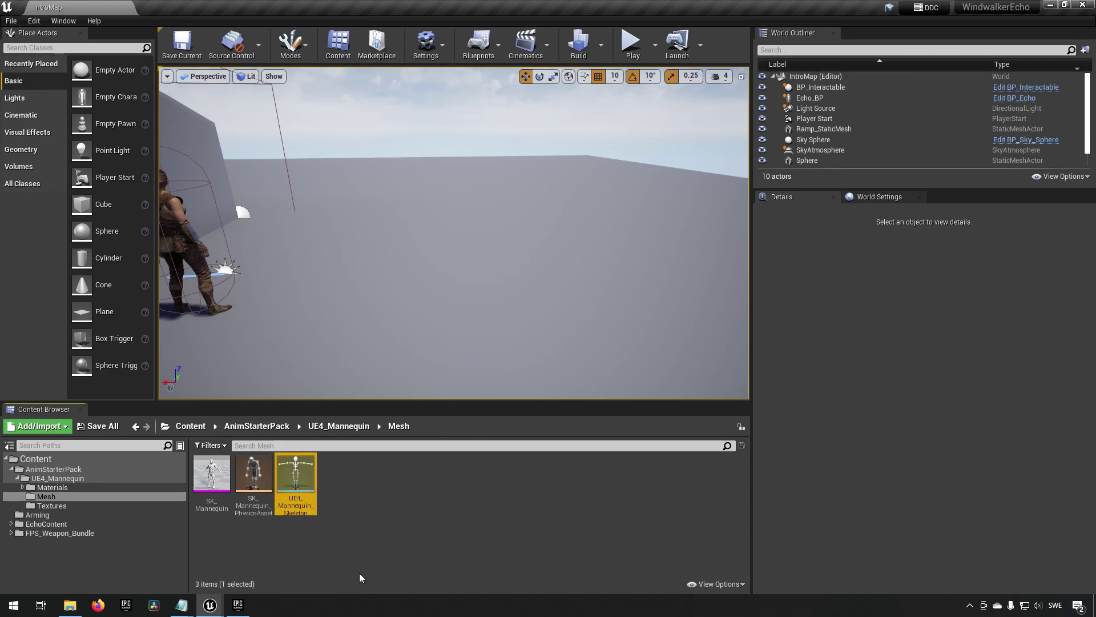
key(Delete)
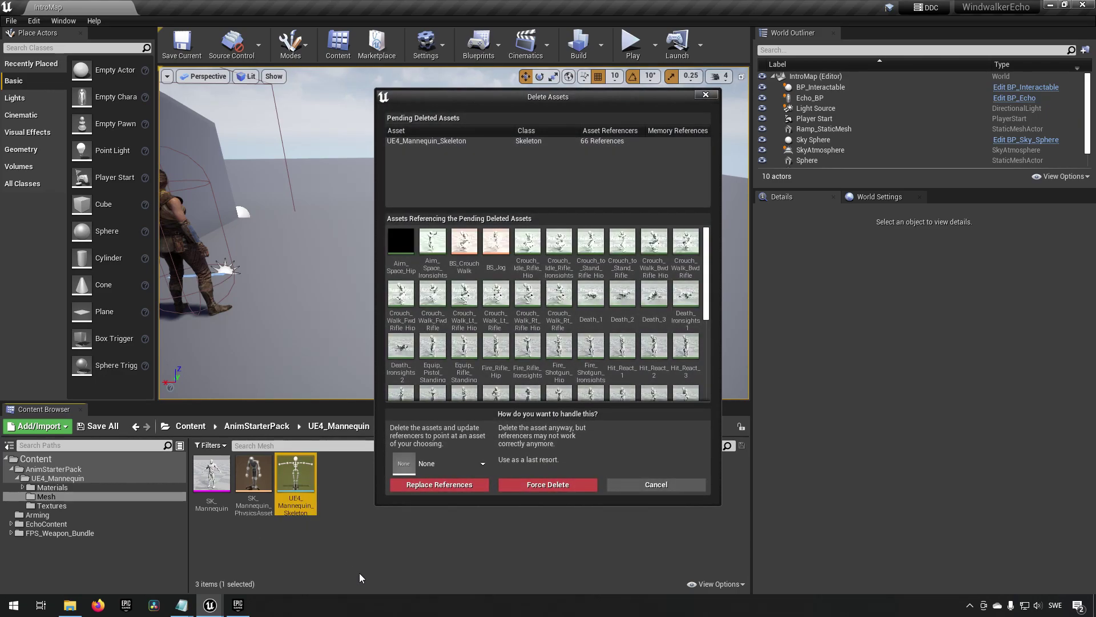
click(433, 468)
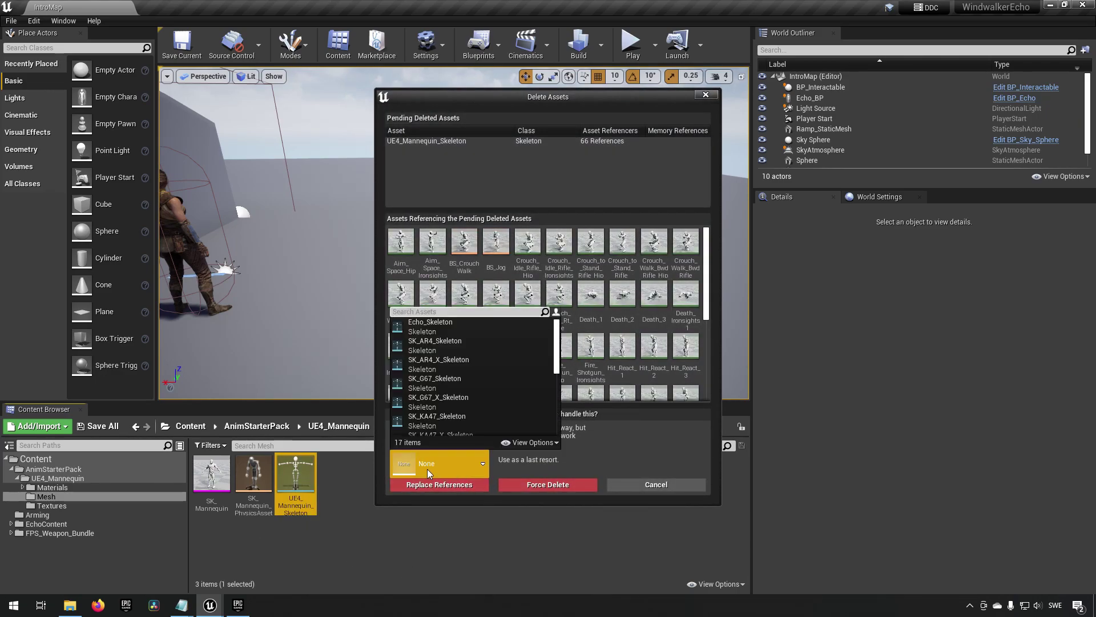
click(423, 325)
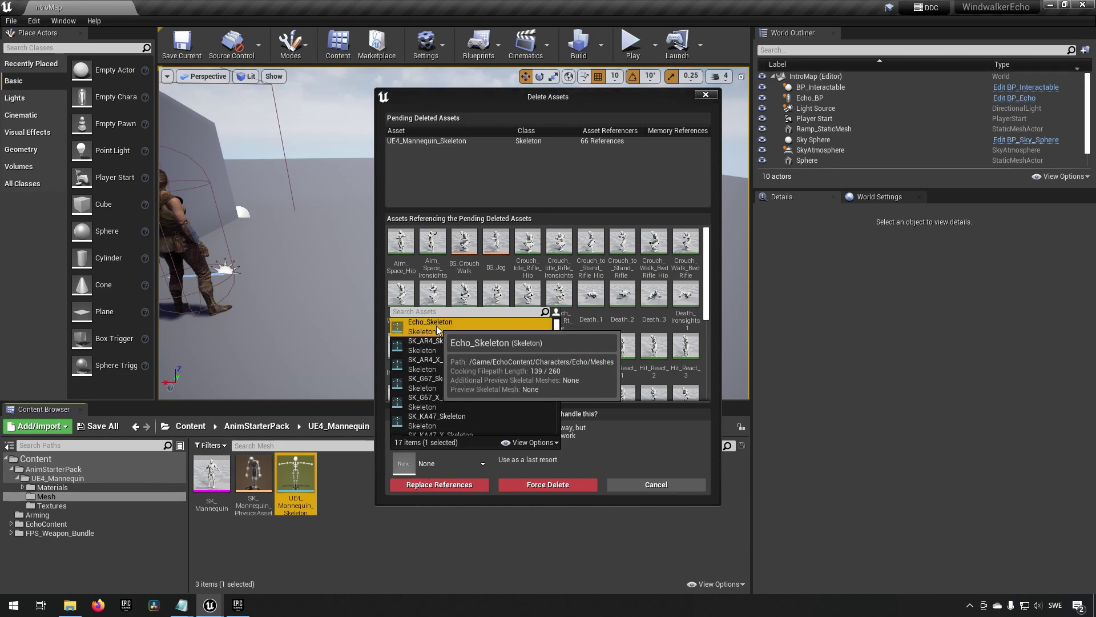
click(447, 485)
click(619, 343)
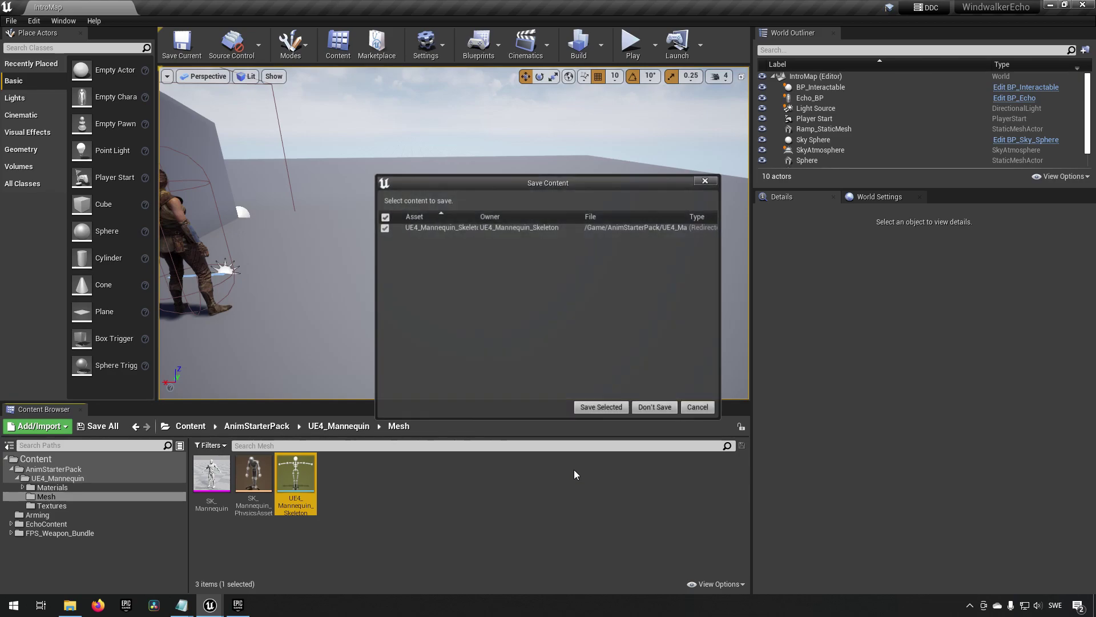
click(601, 407)
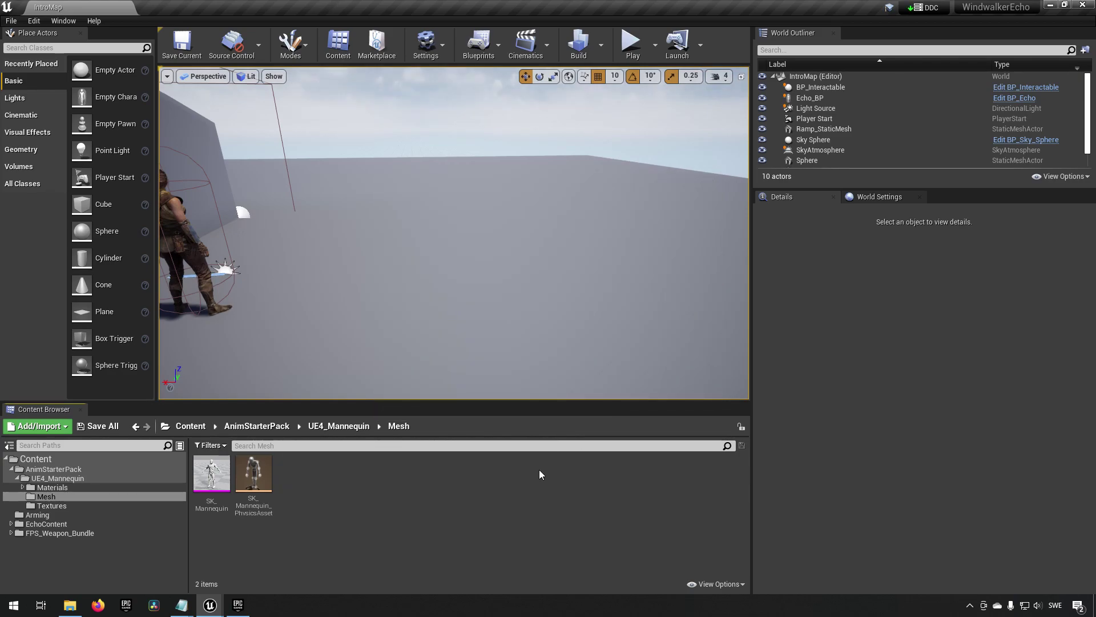
Open the Crouch_Walk_Bwd_Rifle_Ironsights animation from AnimStarterPack and show the retargeting options in its skeleton tree
click(66, 470)
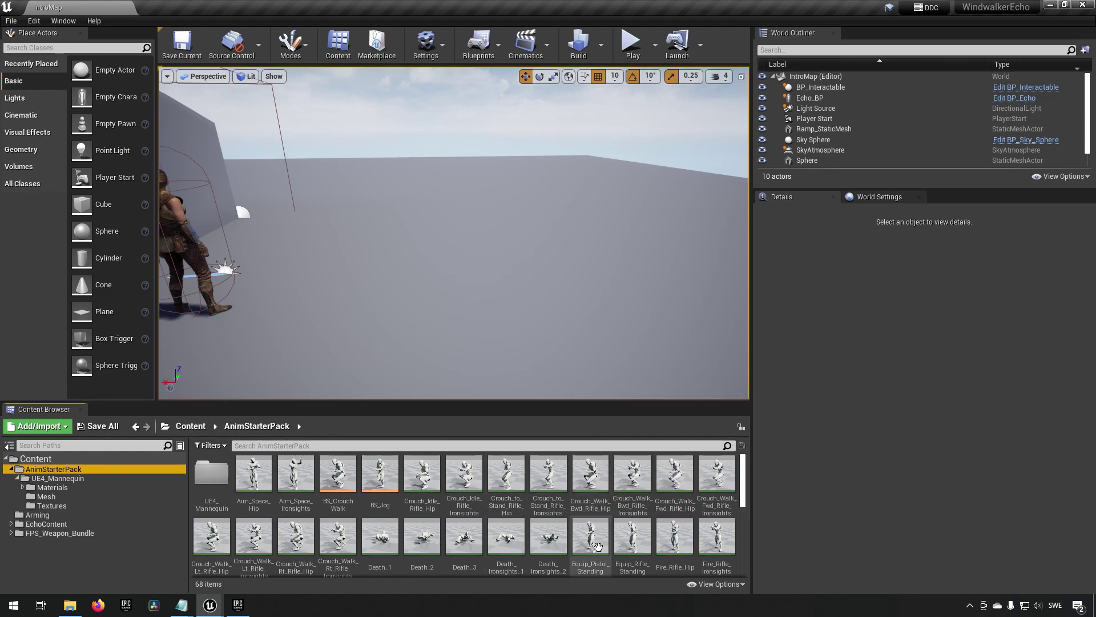
double_click(634, 478)
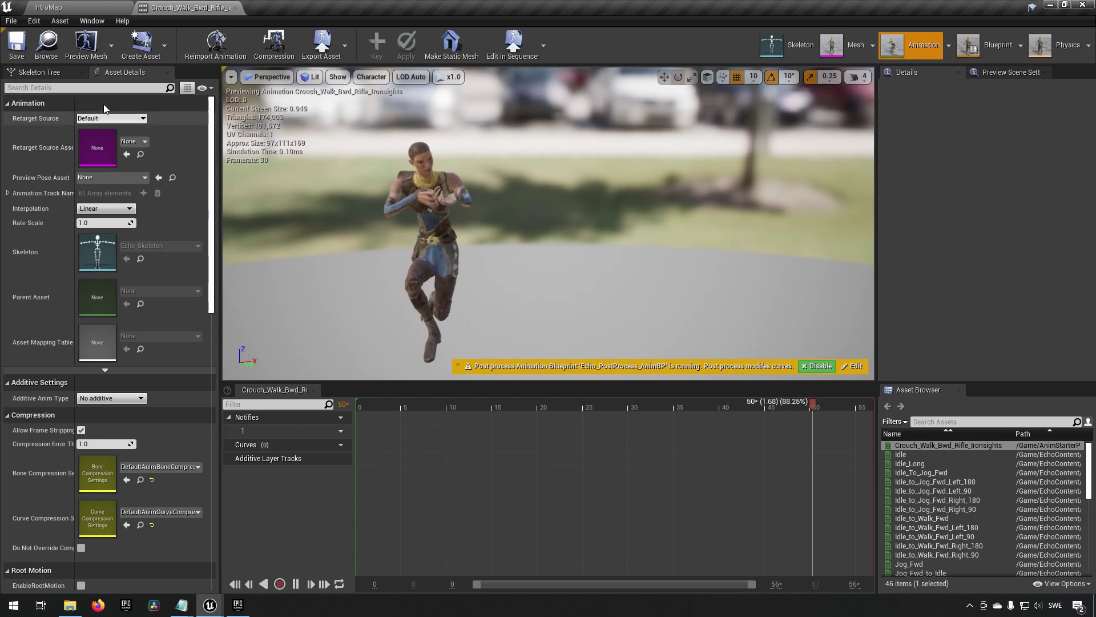
click(39, 72)
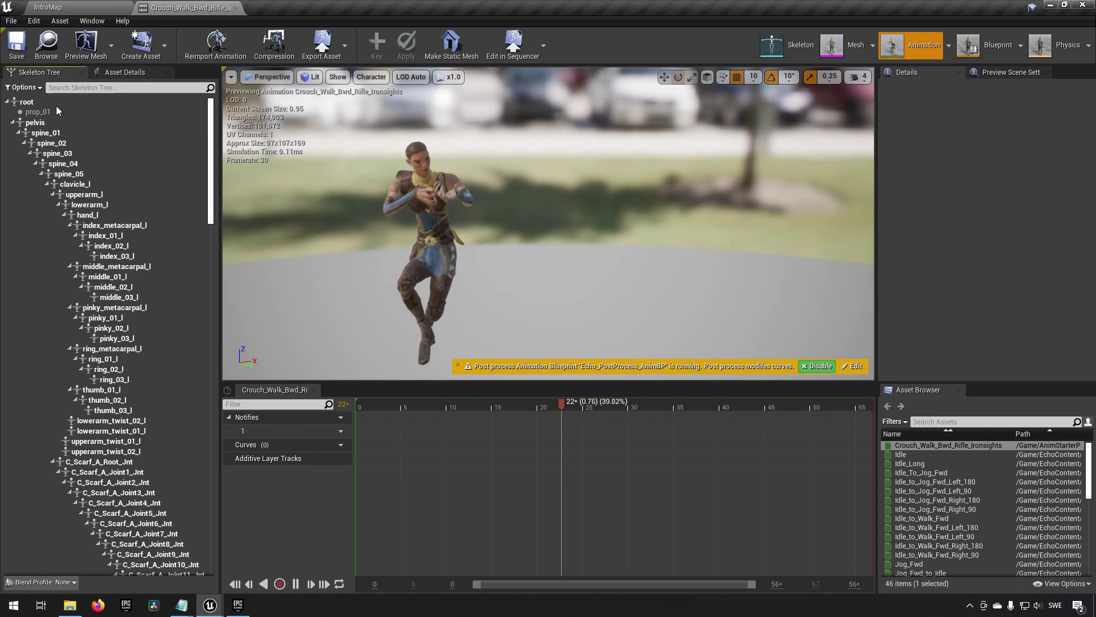
click(24, 88)
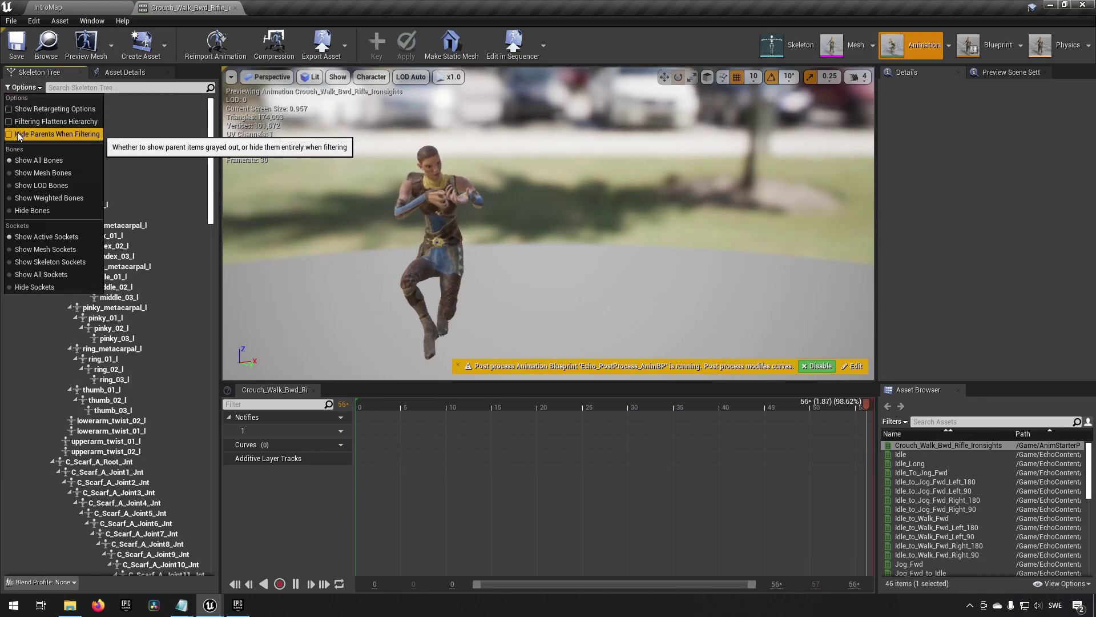
click(23, 109)
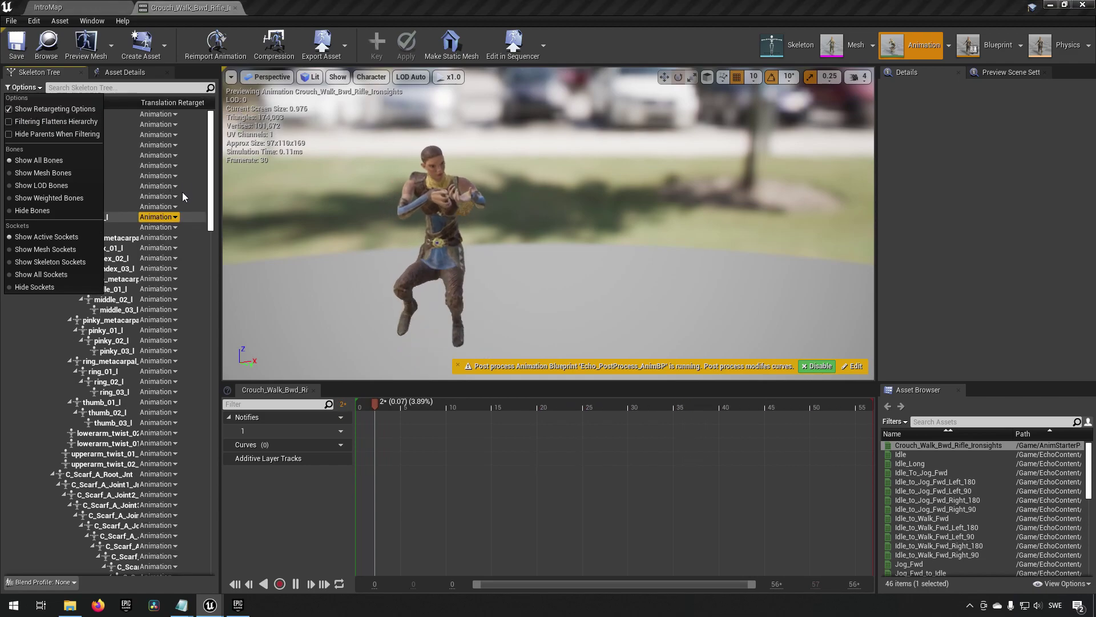
Recursively set translation retargeting from the root bone to Skeleton, after trying AnimationScaled on the same hierarchy
right_click(166, 114)
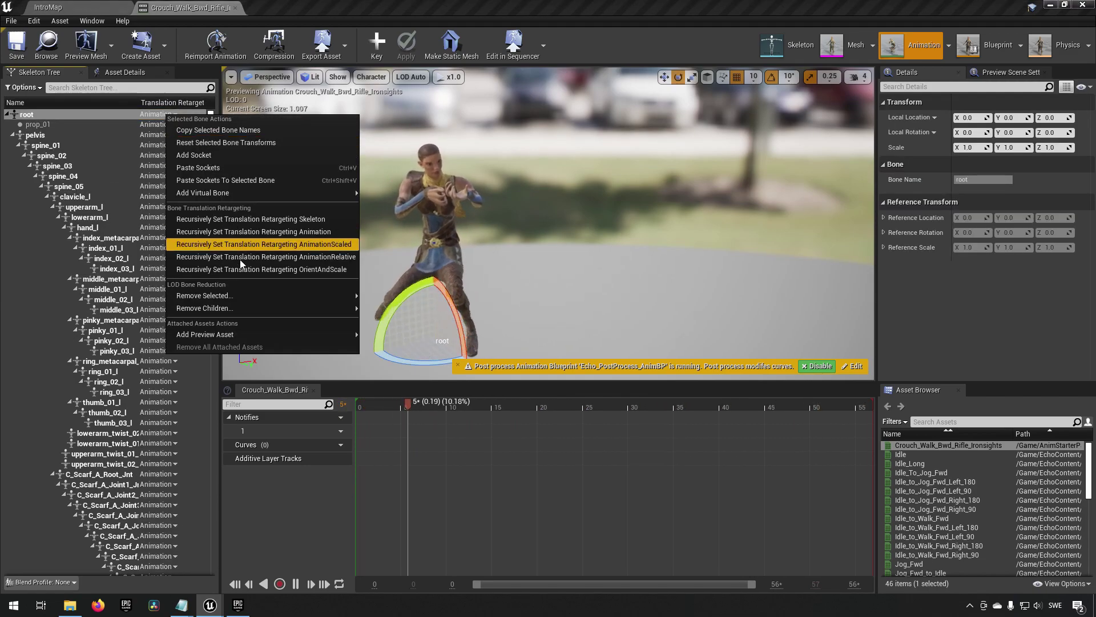
click(272, 243)
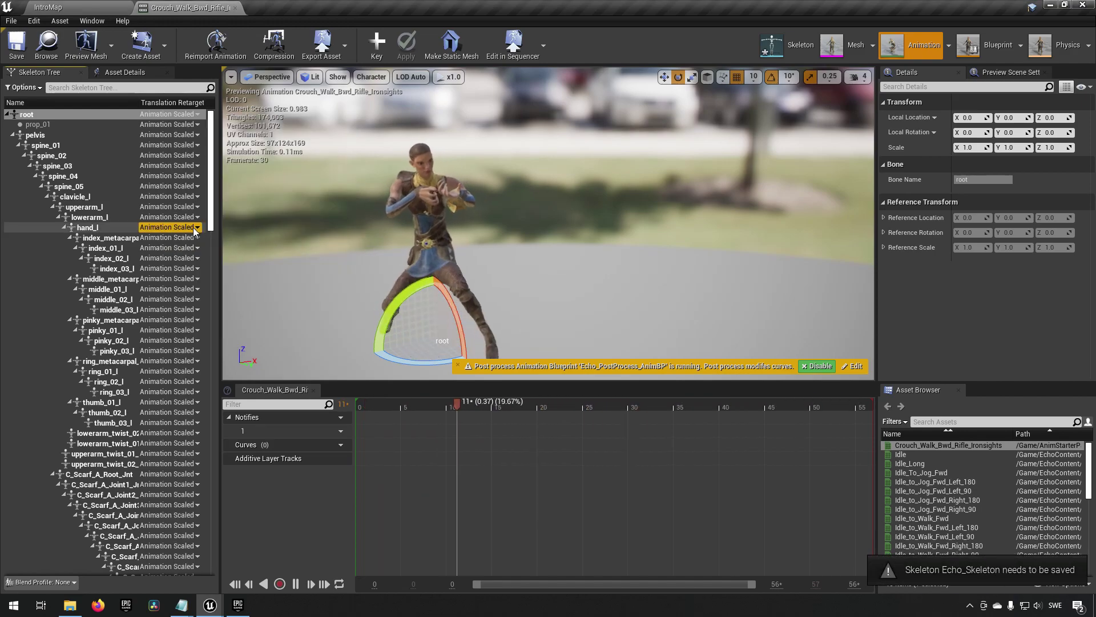
right_click(176, 115)
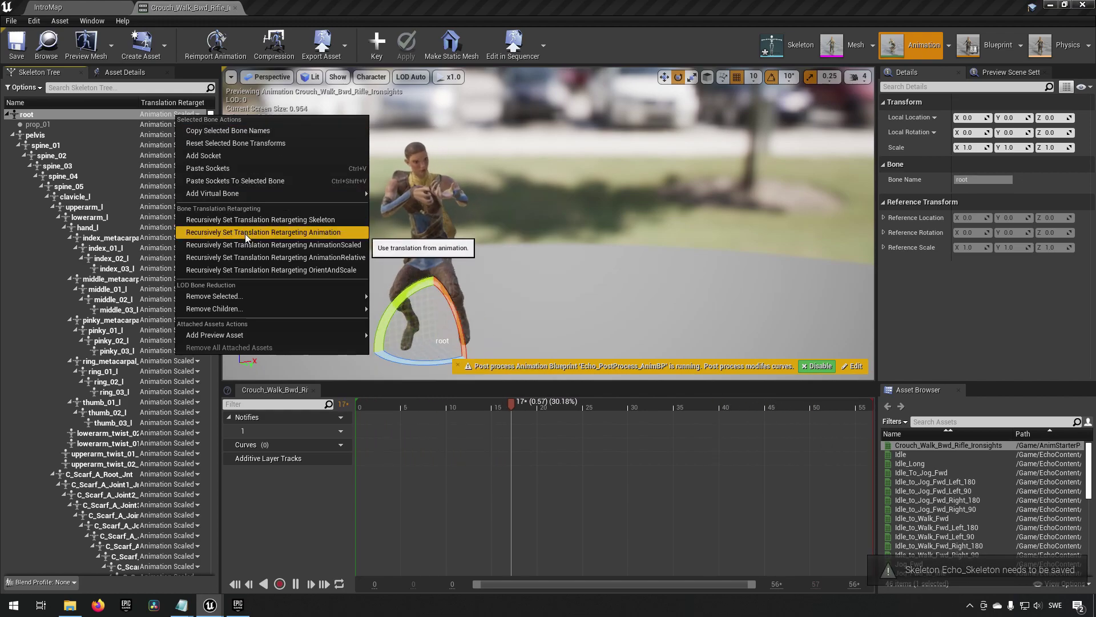
click(274, 220)
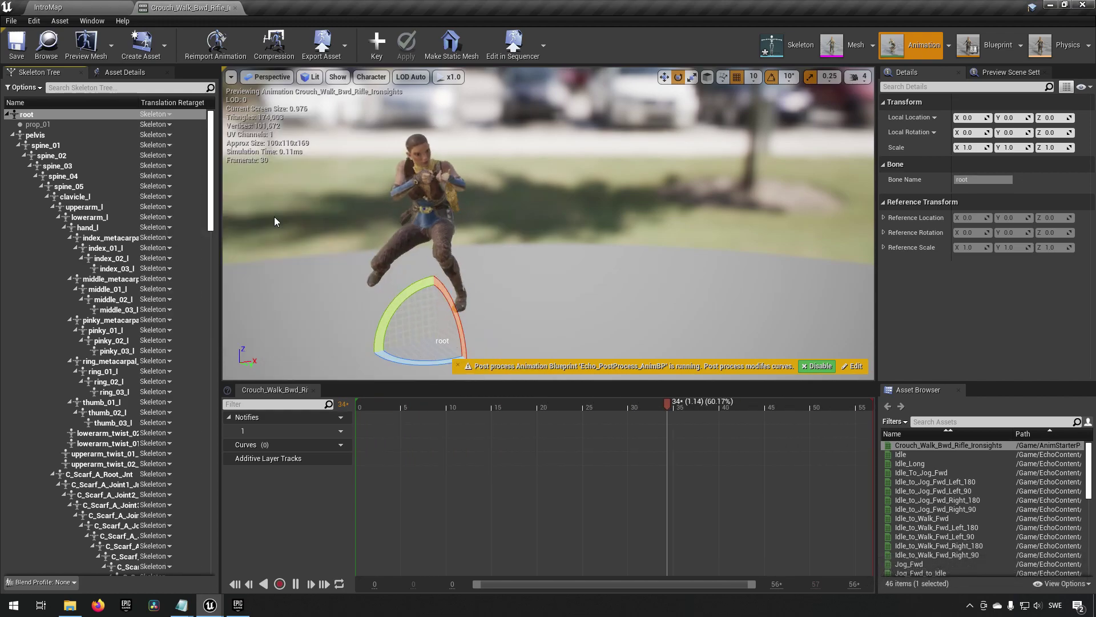
Set translation retargeting of the root and pelvis bones to Animation Scaled, check the previewed pose, and save the asset
click(160, 125)
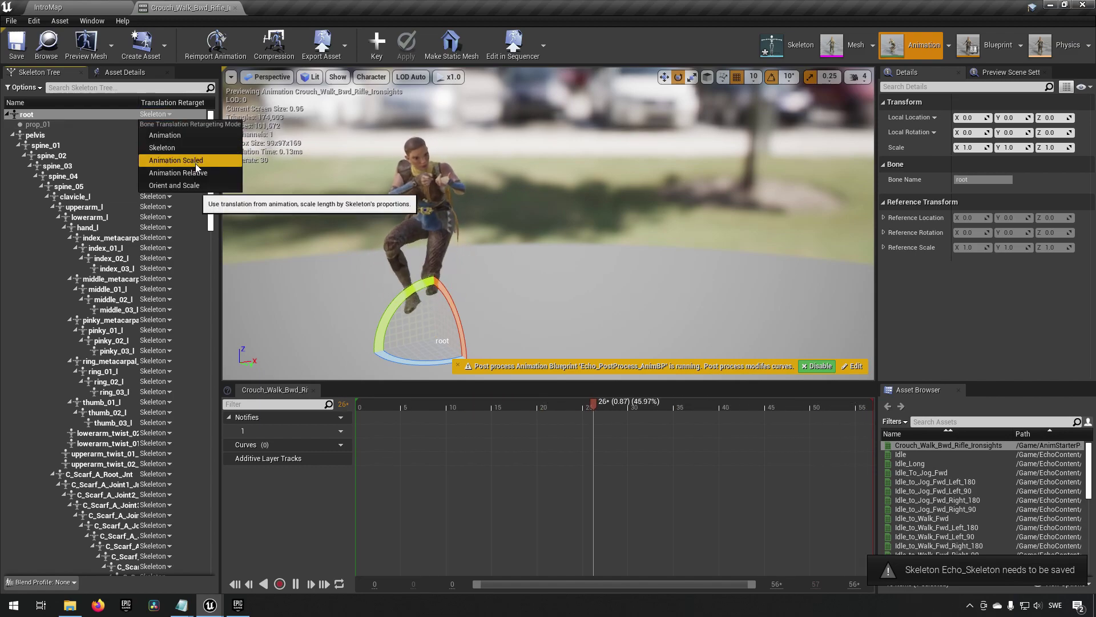
click(195, 160)
click(157, 135)
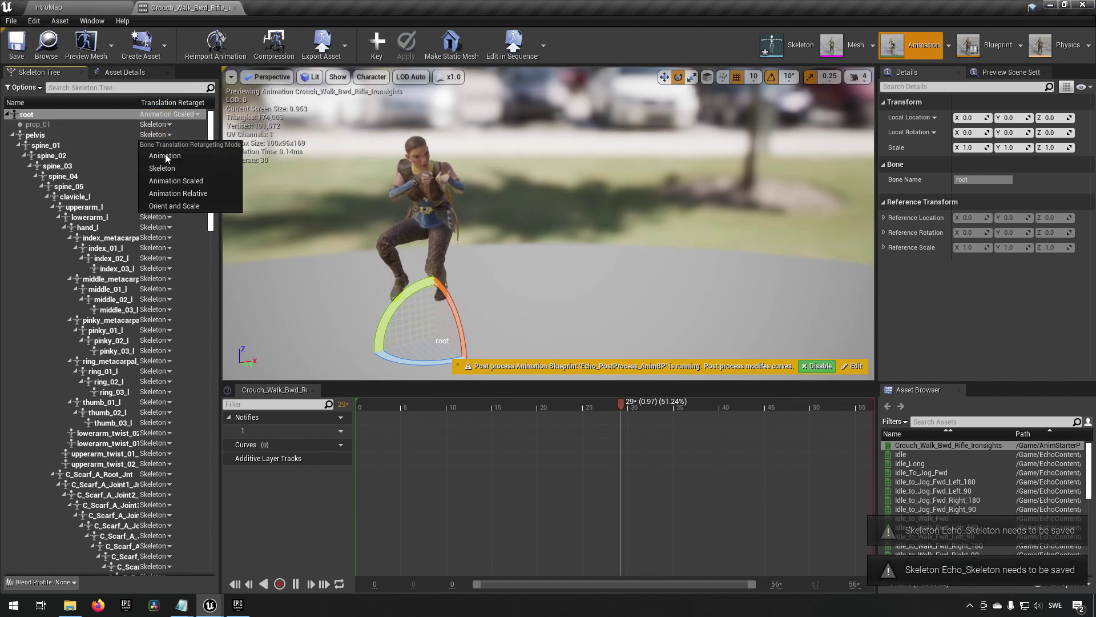
click(179, 178)
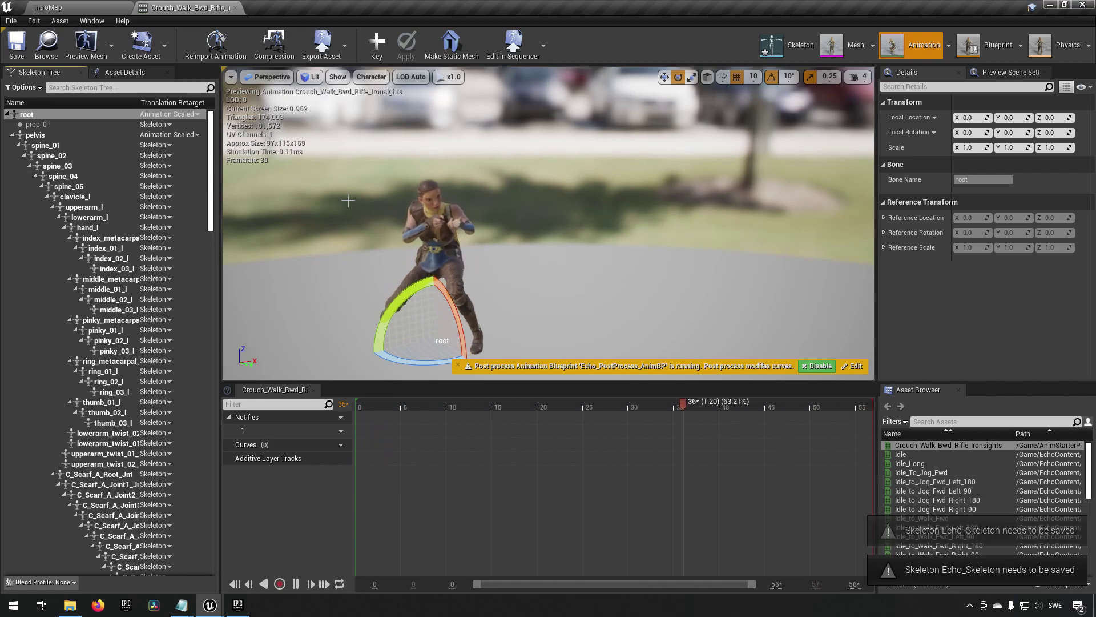
drag(465, 251, 514, 248)
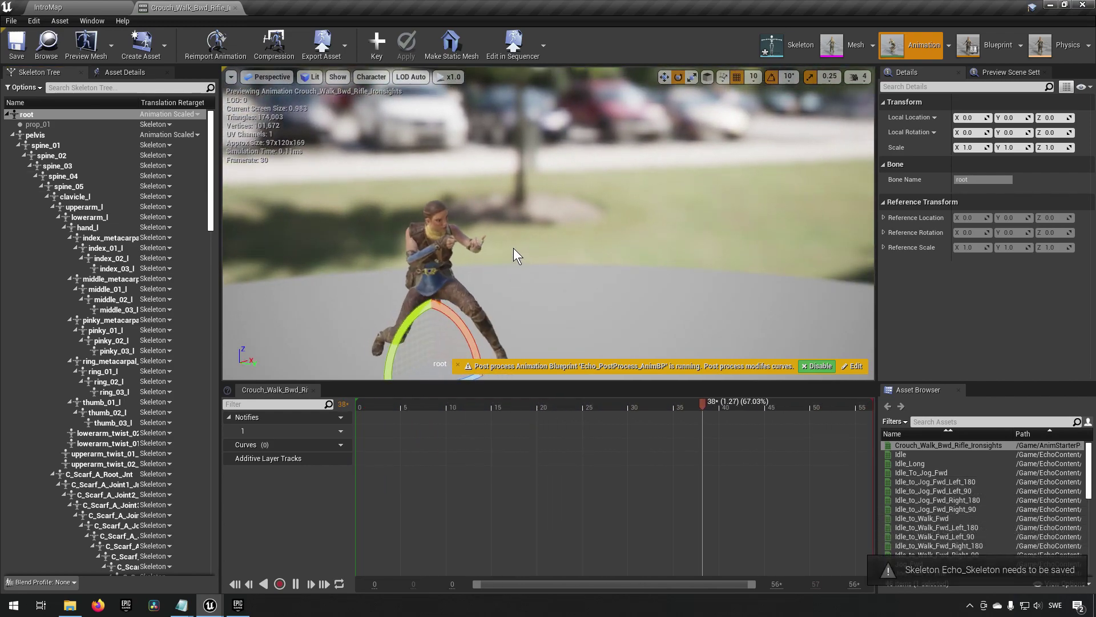
click(16, 45)
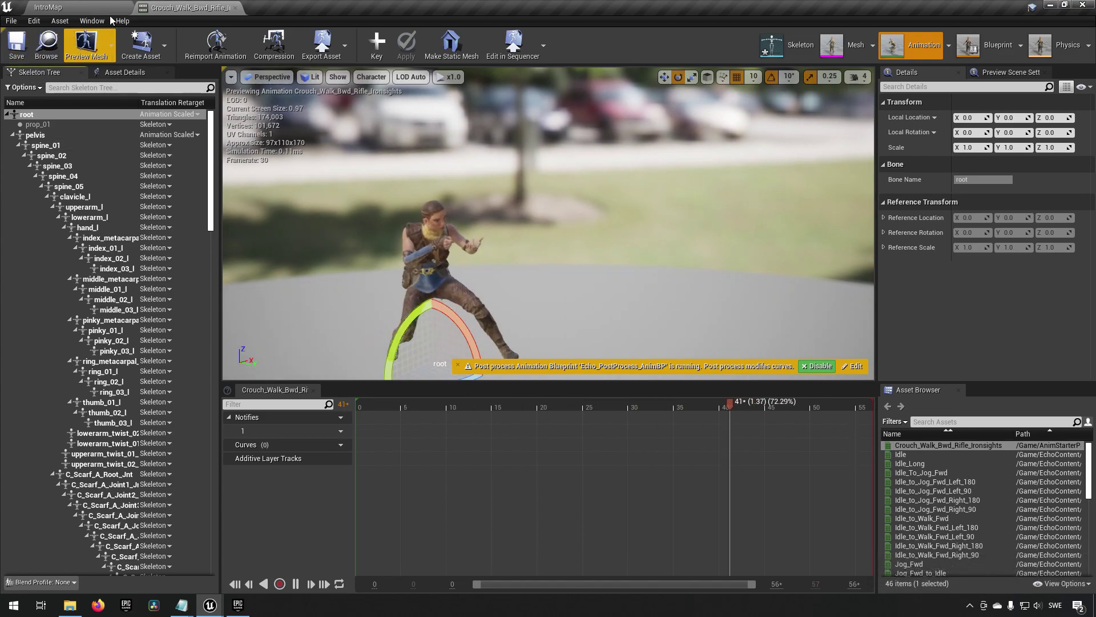
Return to the IntroMap level, select the Echo character, and search the AnimStarterPack folder for pistol
click(73, 6)
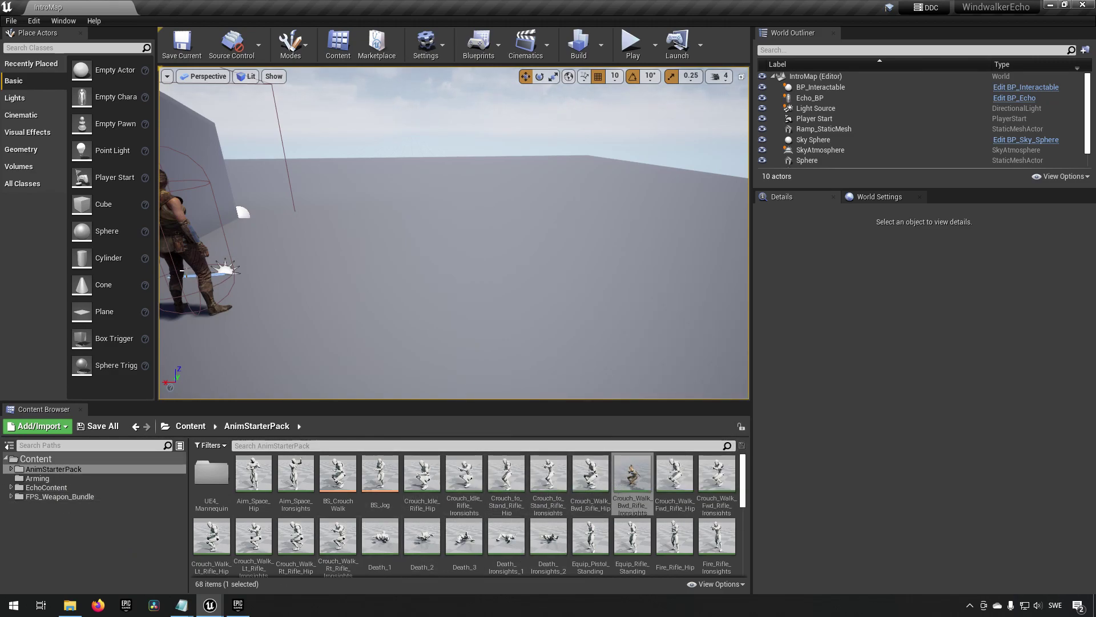
click(182, 272)
right_drag(337, 250, 314, 250)
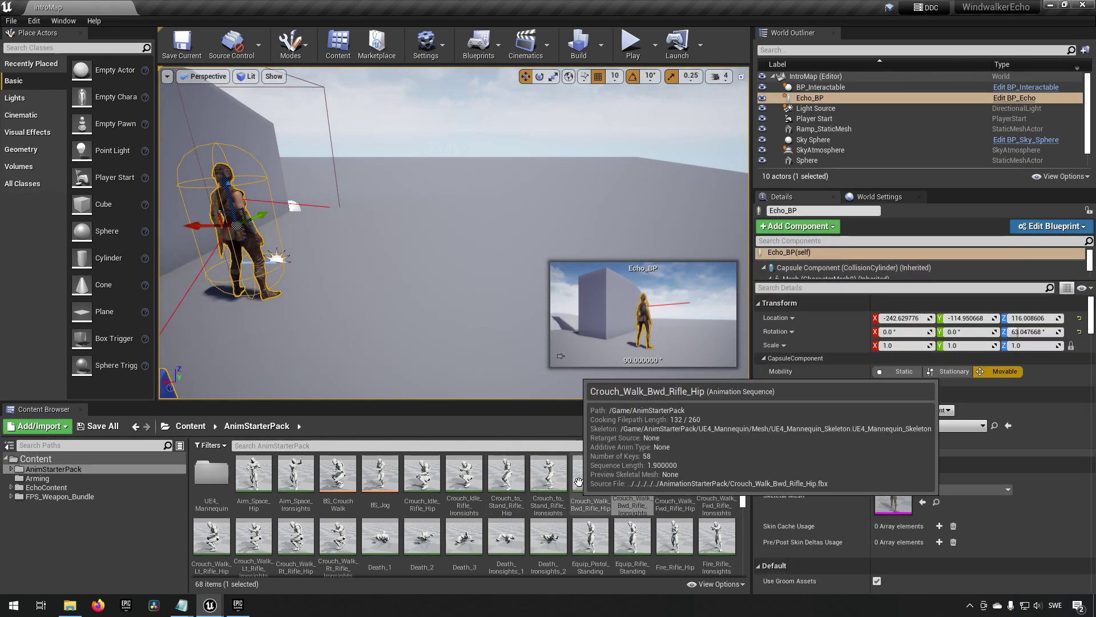
scroll(335, 547, down, 8)
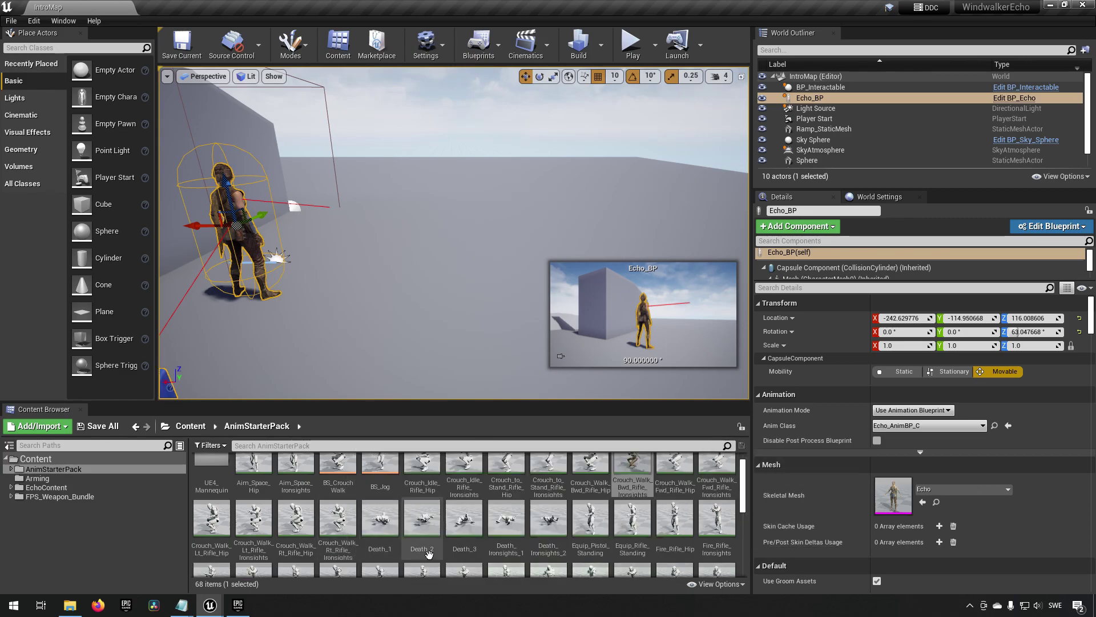
scroll(417, 551, up, 9)
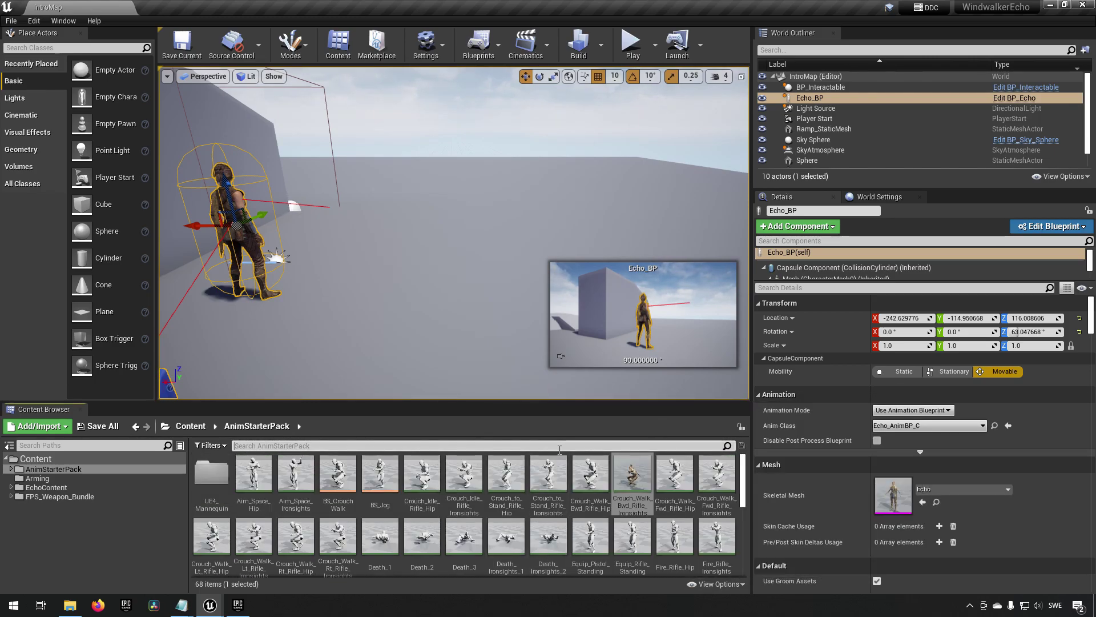
text(l)
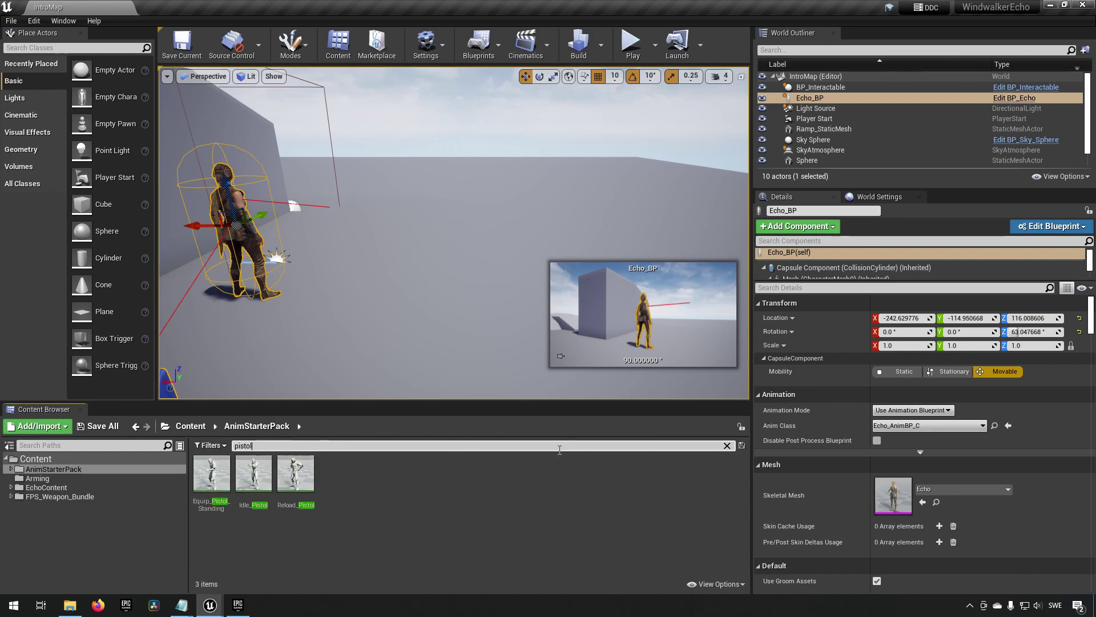
Create an AnimMontage from the Equip_Pistol_Standing animation sequence
click(212, 475)
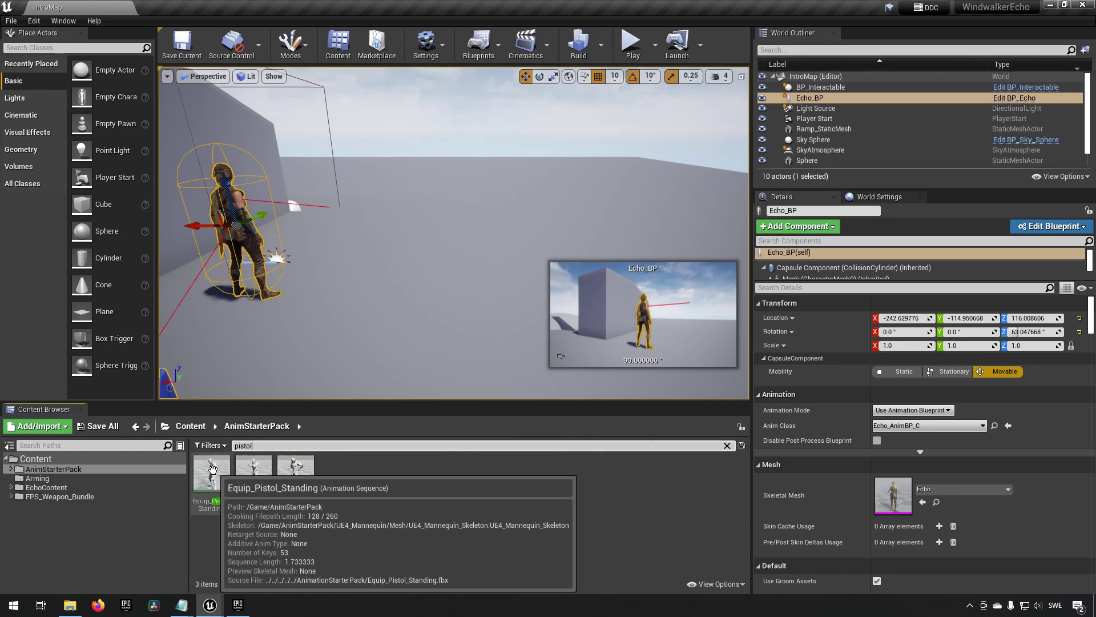
right_click(213, 482)
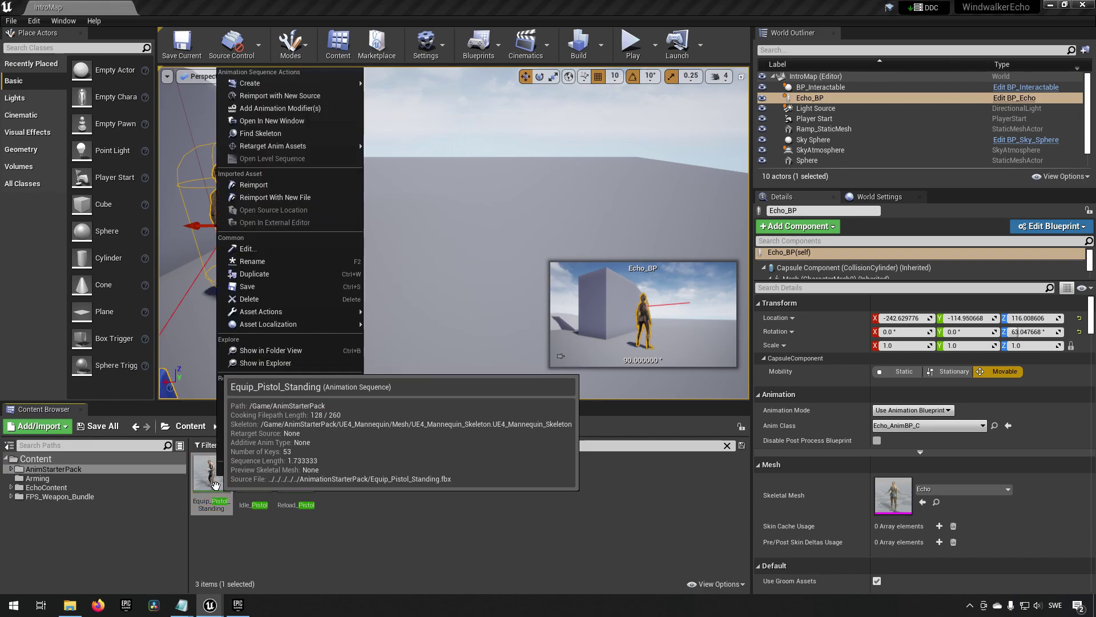
mouse_move(336, 89)
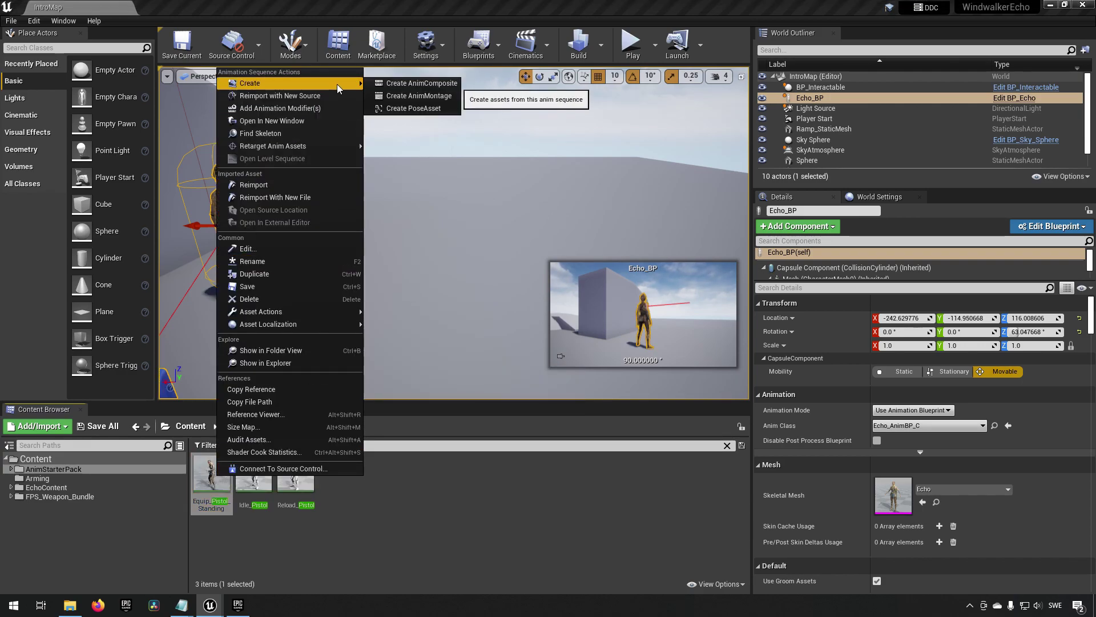
click(419, 96)
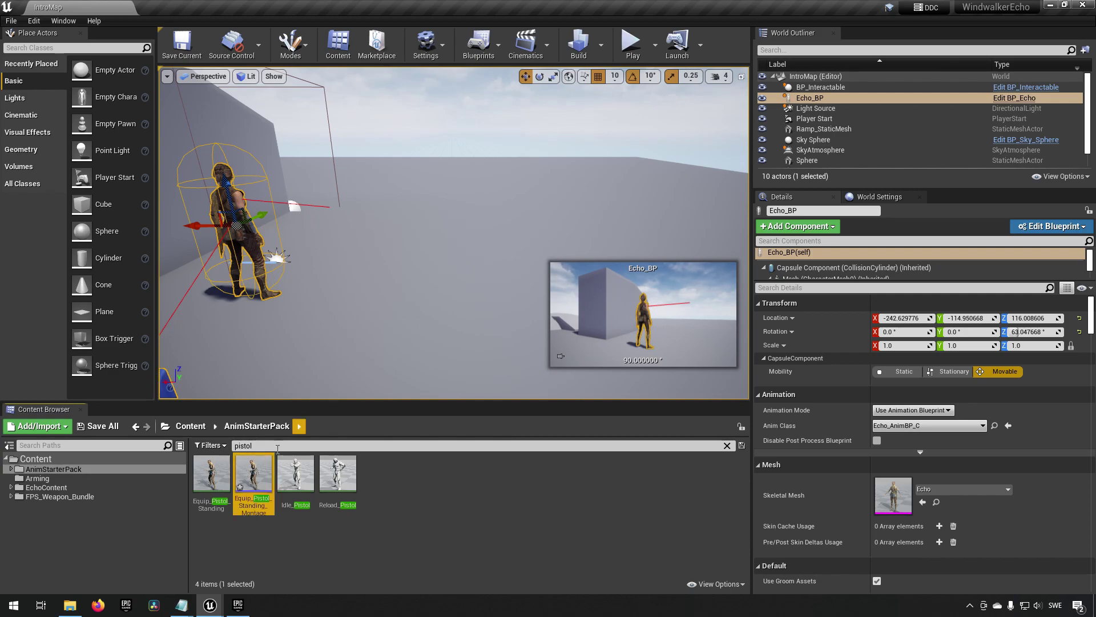
Duplicate the pistol equip montage and name the copy Unequip_Pistol_Standing_Montage
right_click(254, 475)
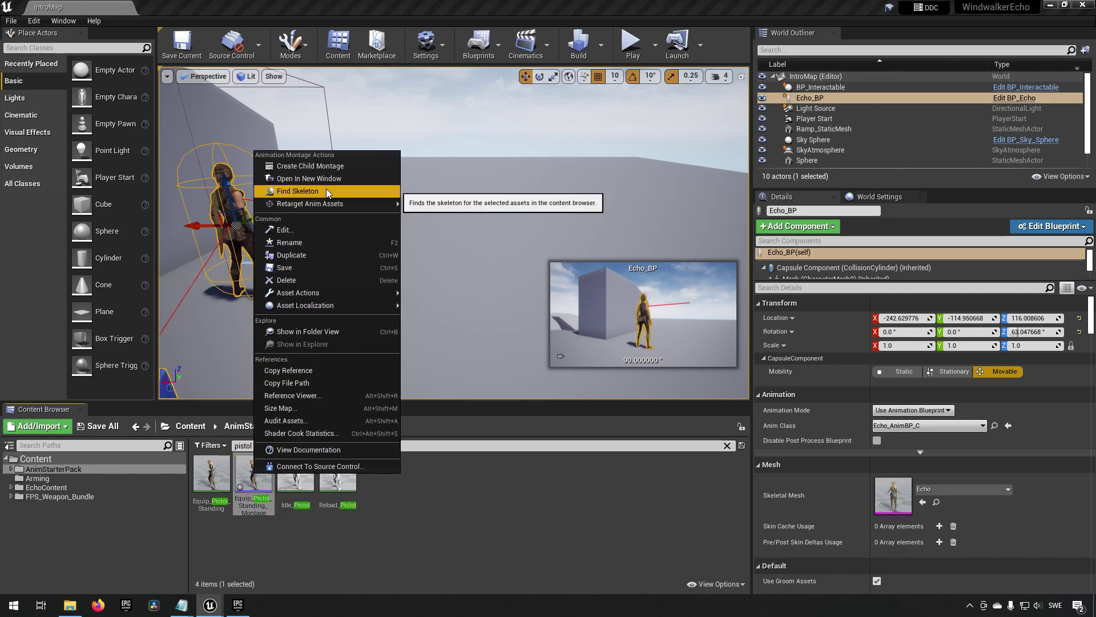
click(291, 255)
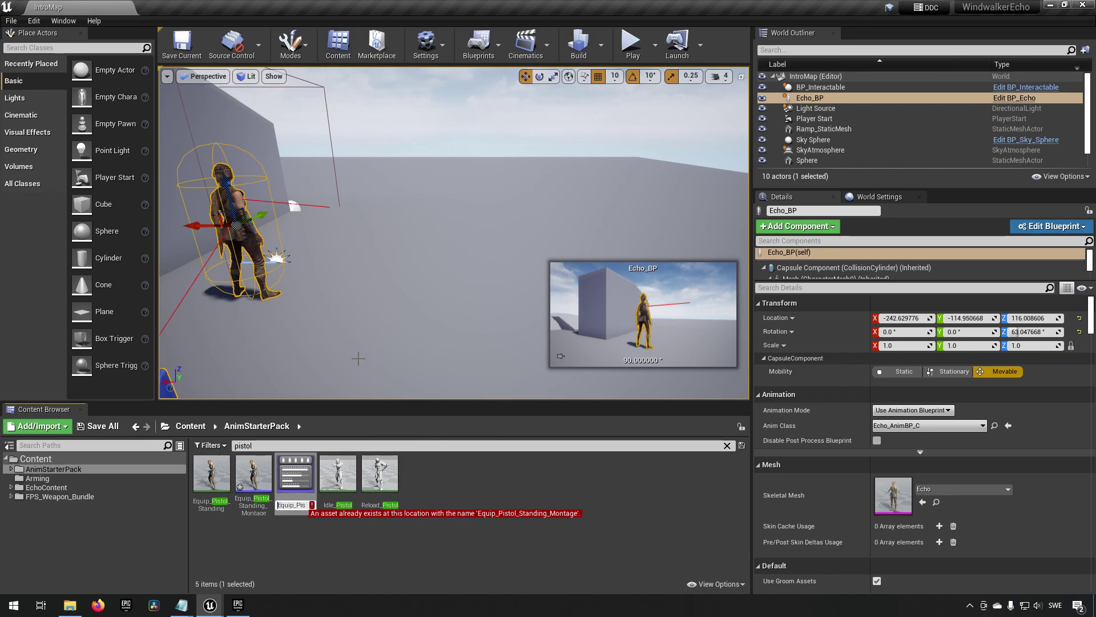
key(Return)
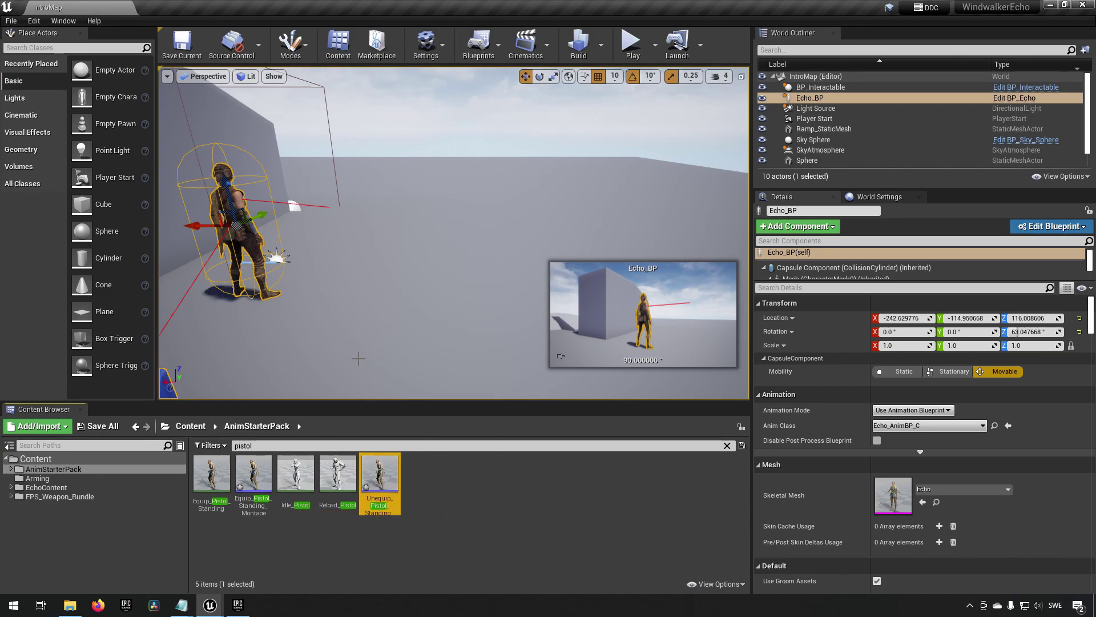
Create an AnimMontage from the Reload_Pistol animation, keeping the suggested name
right_click(338, 478)
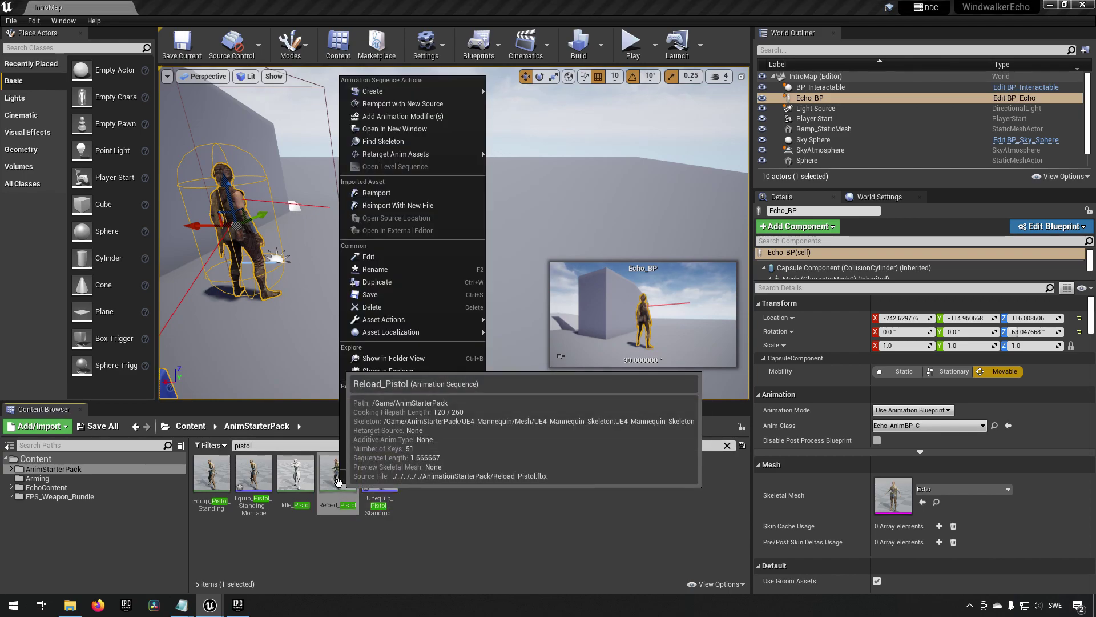
mouse_move(434, 92)
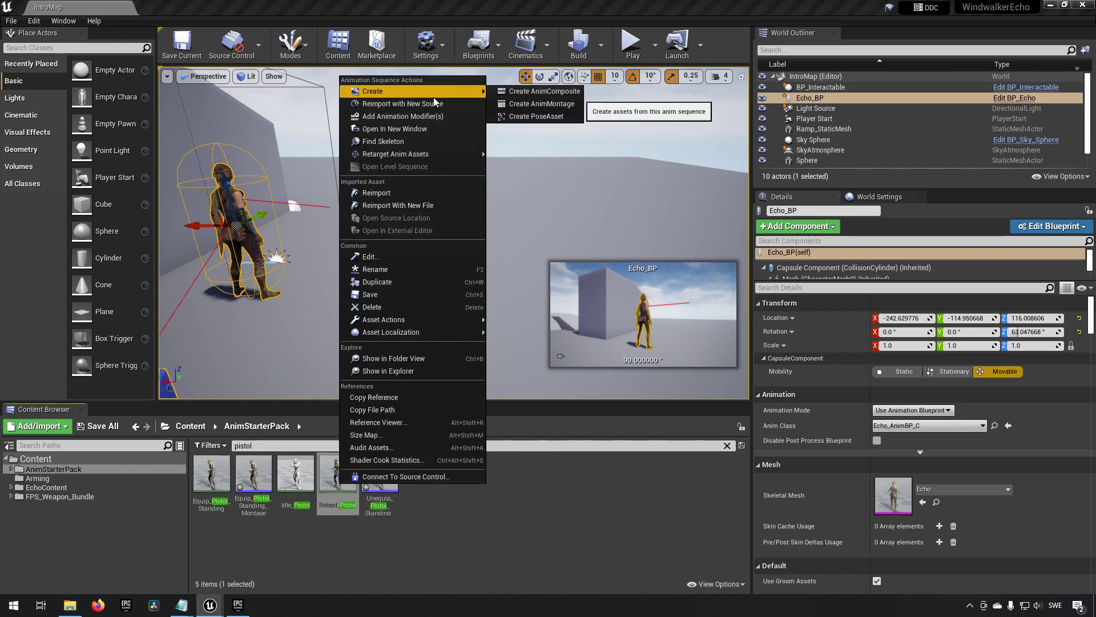
click(515, 102)
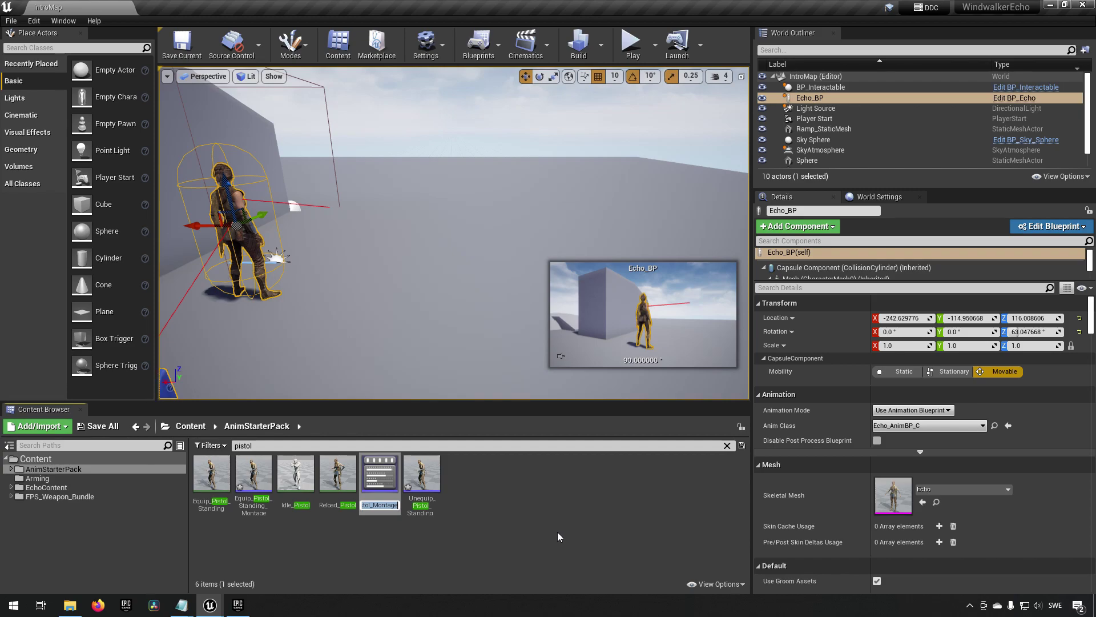
key(Return)
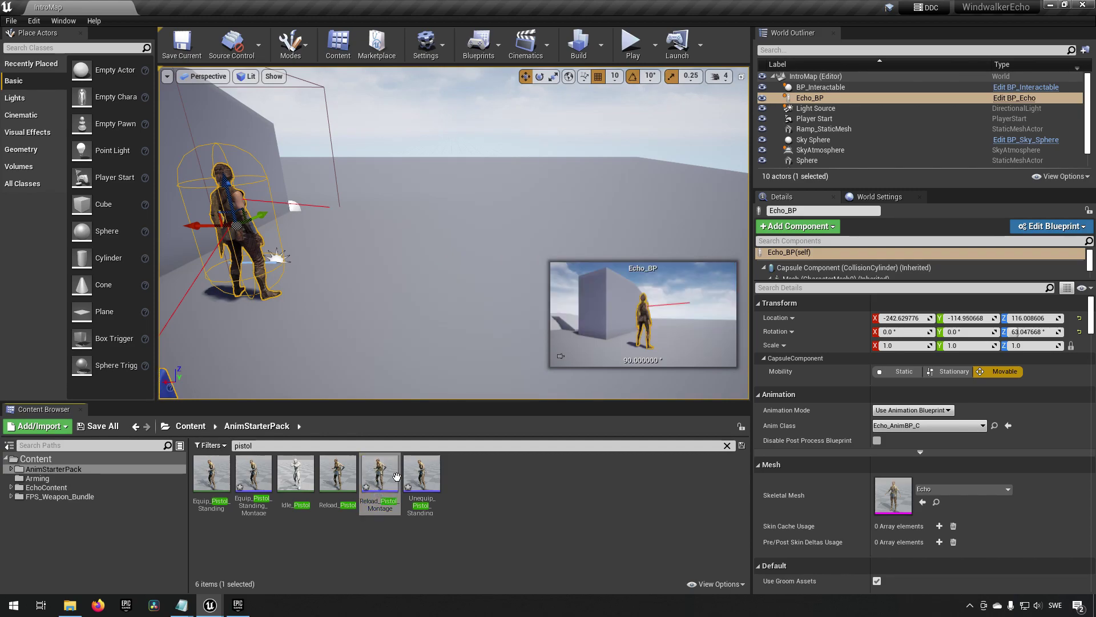
Preview the Idle_Pistol animation on Echo, close its editor, and save the new pistol montages
double_click(295, 474)
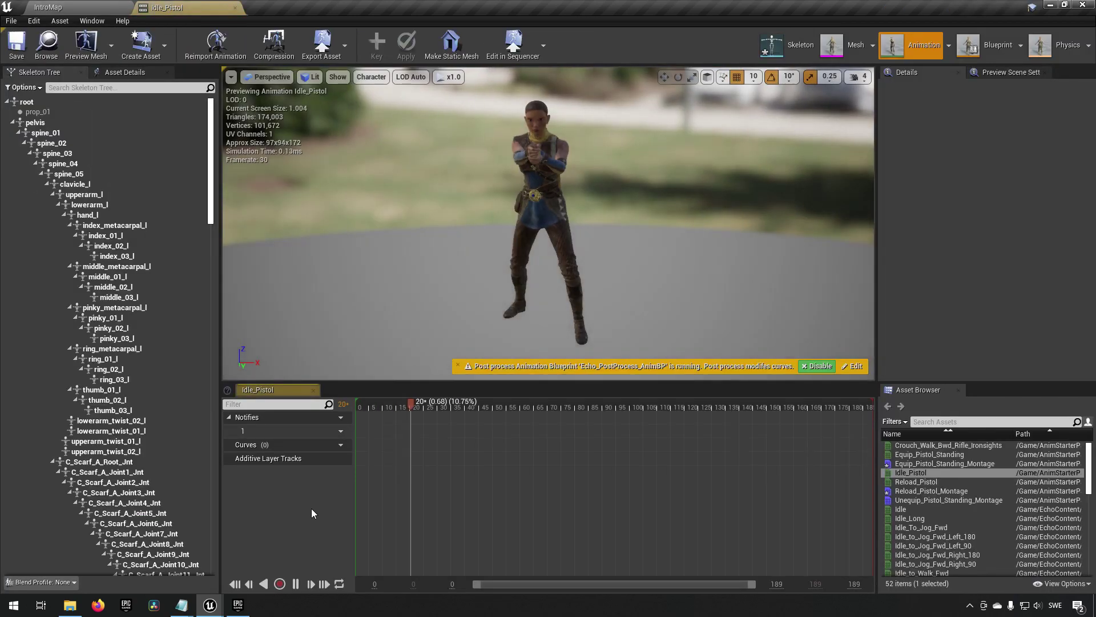
middle_click(180, 9)
click(255, 484)
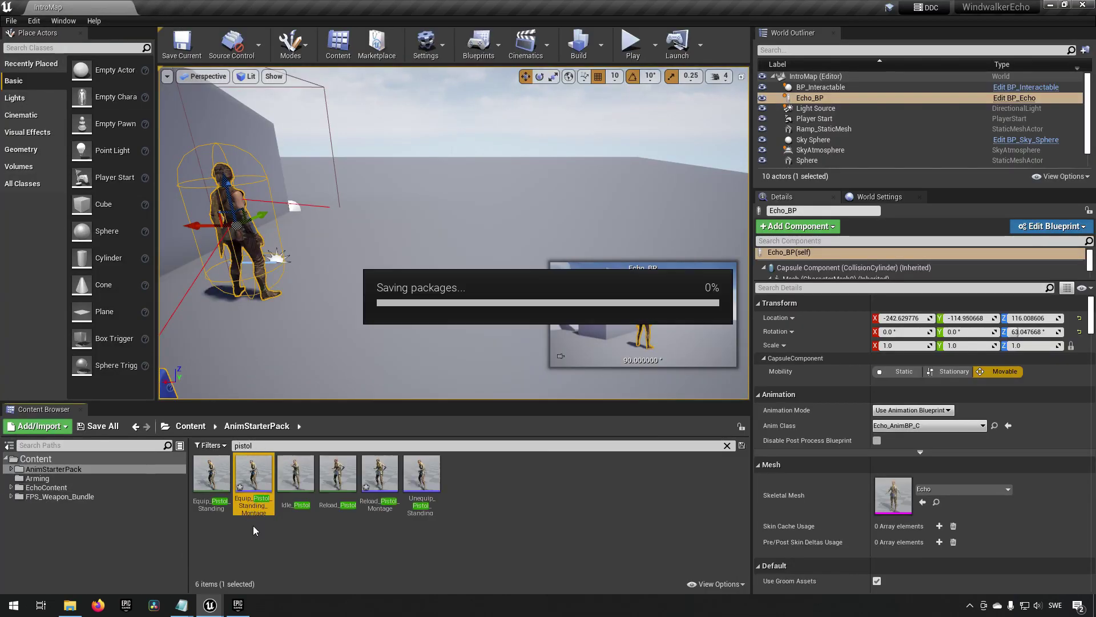
click(398, 478)
key(ctrl+s)
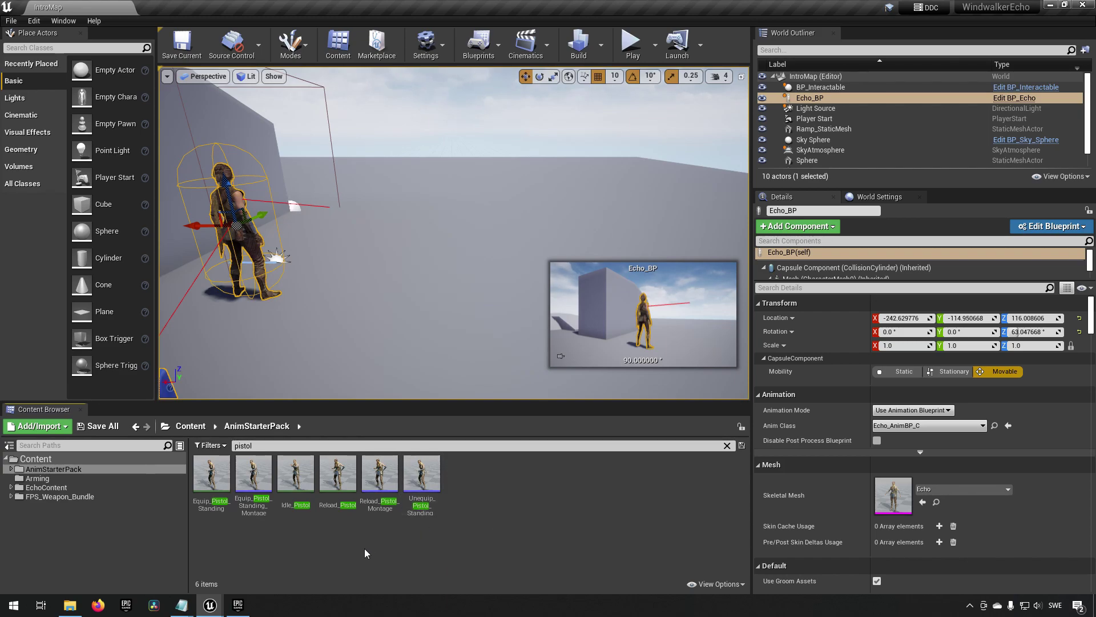
Switch to the Arming folder and open the BP_Echo blueprint, showing the empty graph area below AttachActorToComponent
click(71, 476)
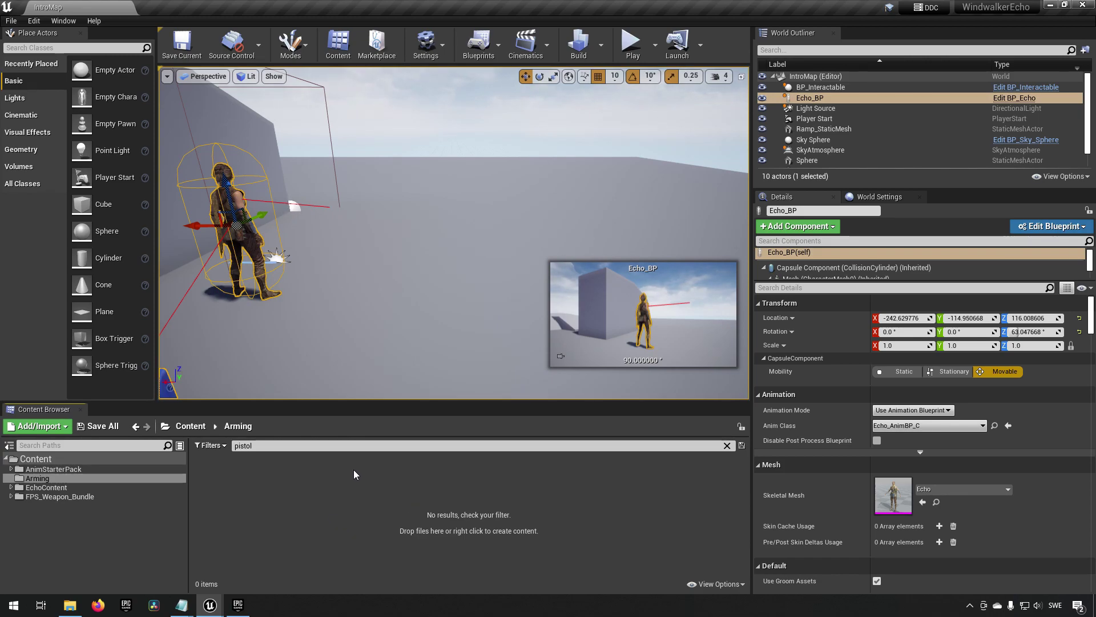
click(1010, 98)
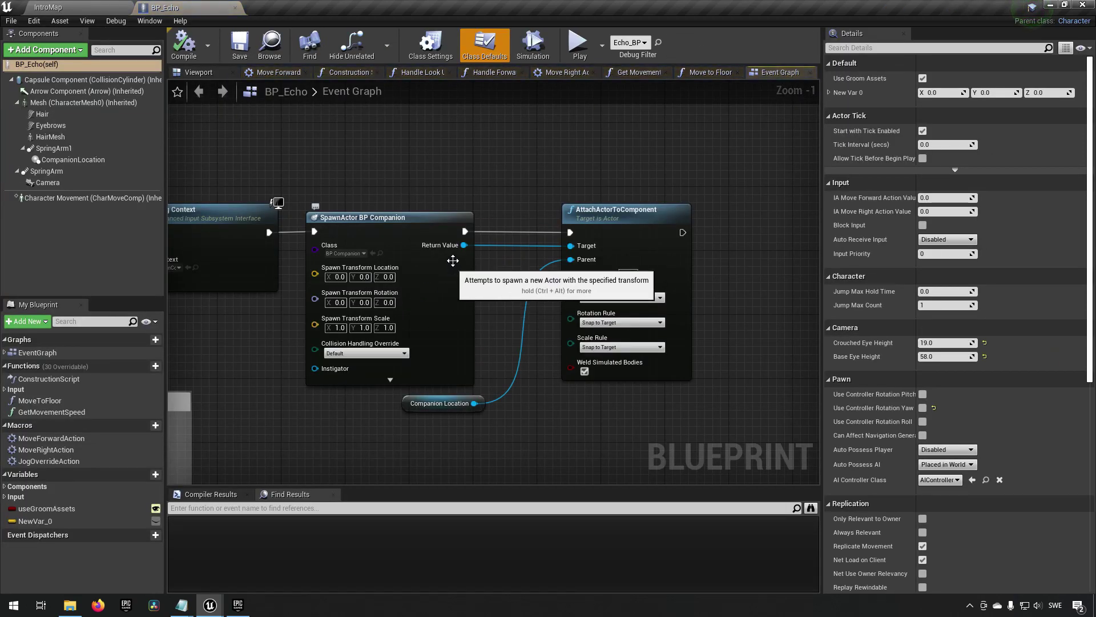
right_drag(533, 173, 497, 129)
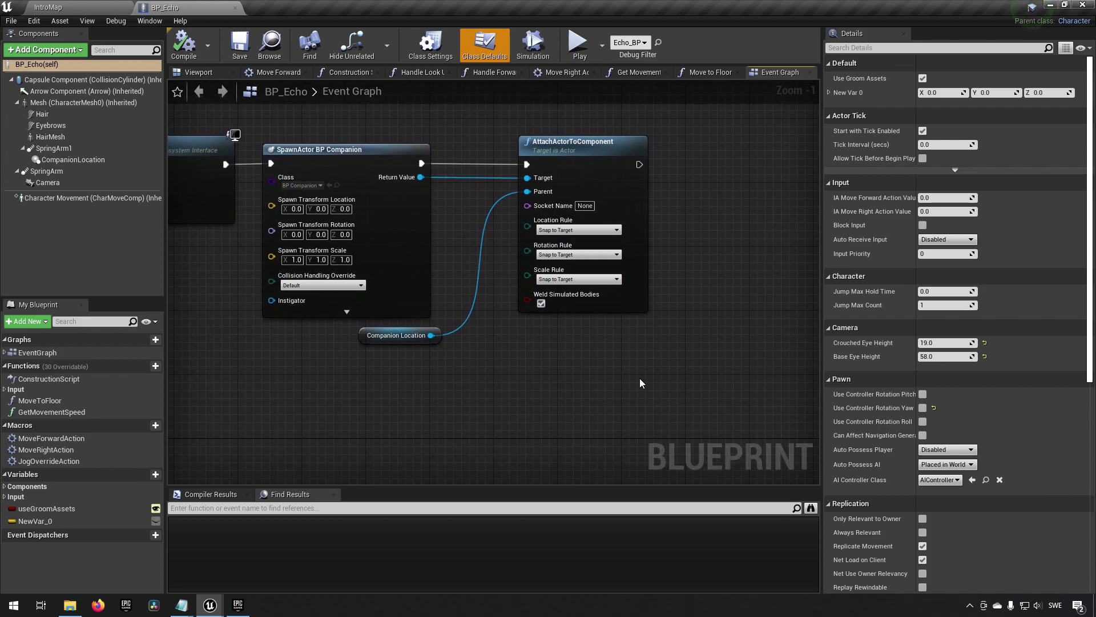
mouse_move(663, 385)
right_down()
mouse_move(698, 328)
mouse_move(654, 368)
right_up()
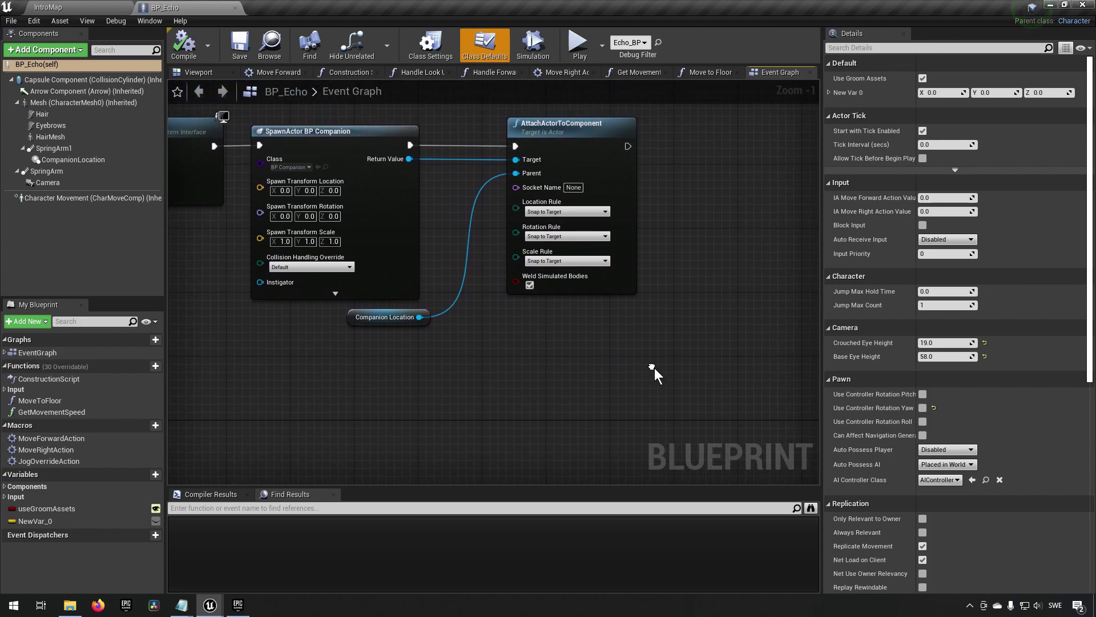
Add an action mapping named Reload to the project's input settings and bind it to the R key
click(34, 22)
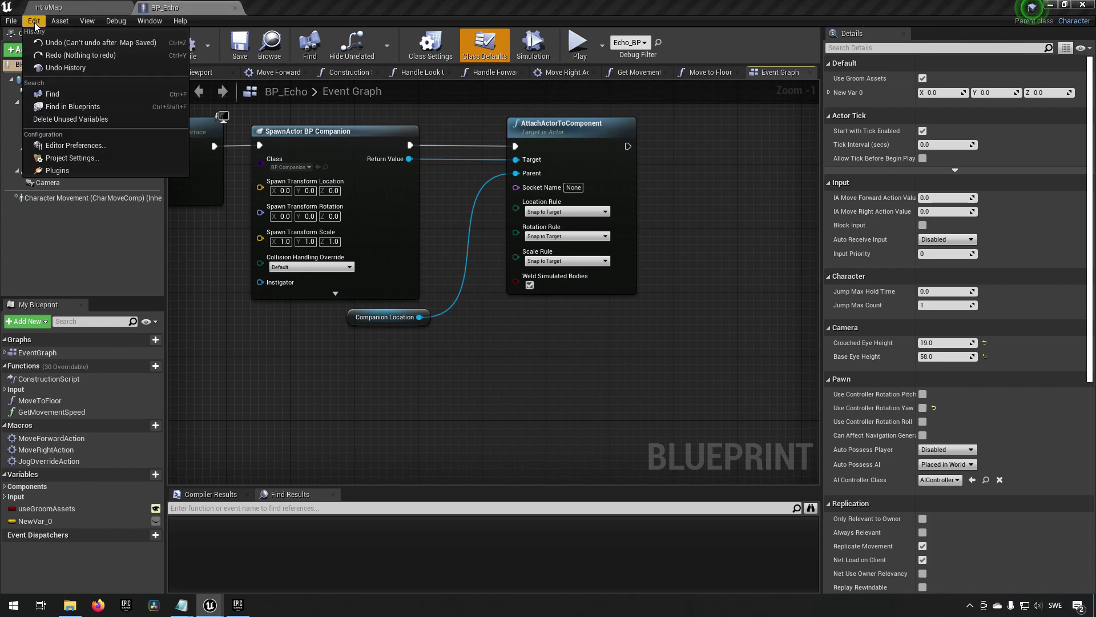
click(82, 159)
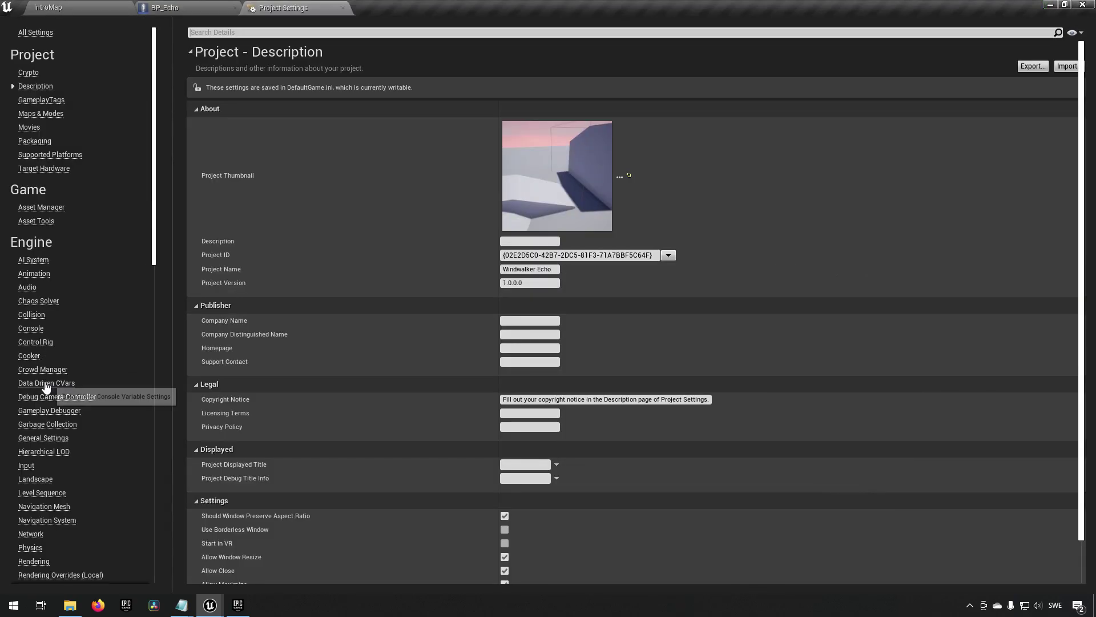
click(27, 465)
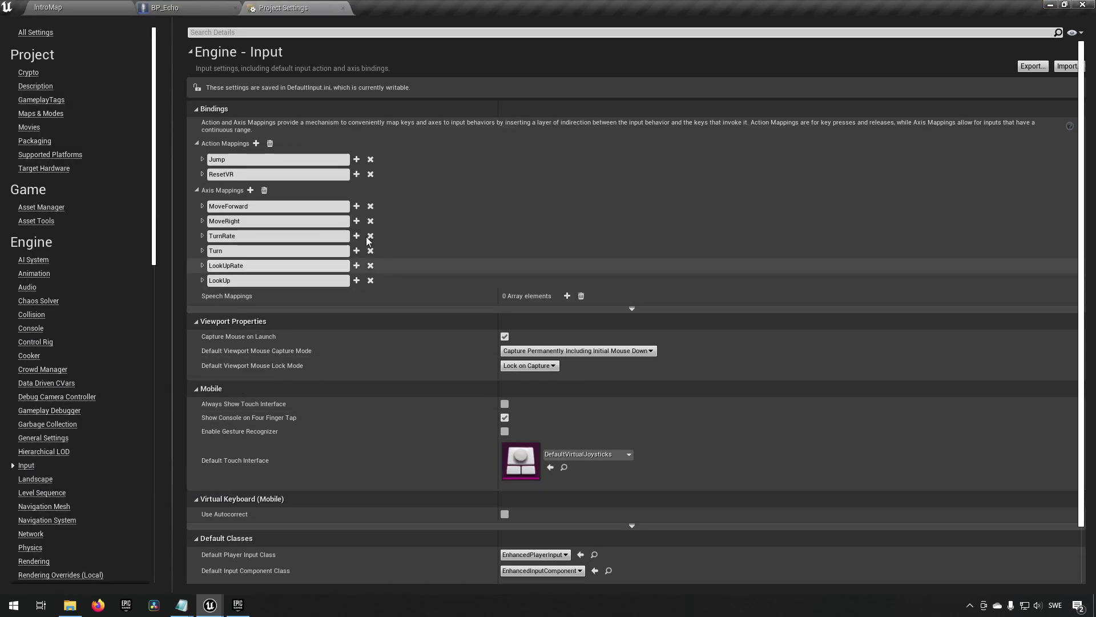
click(256, 144)
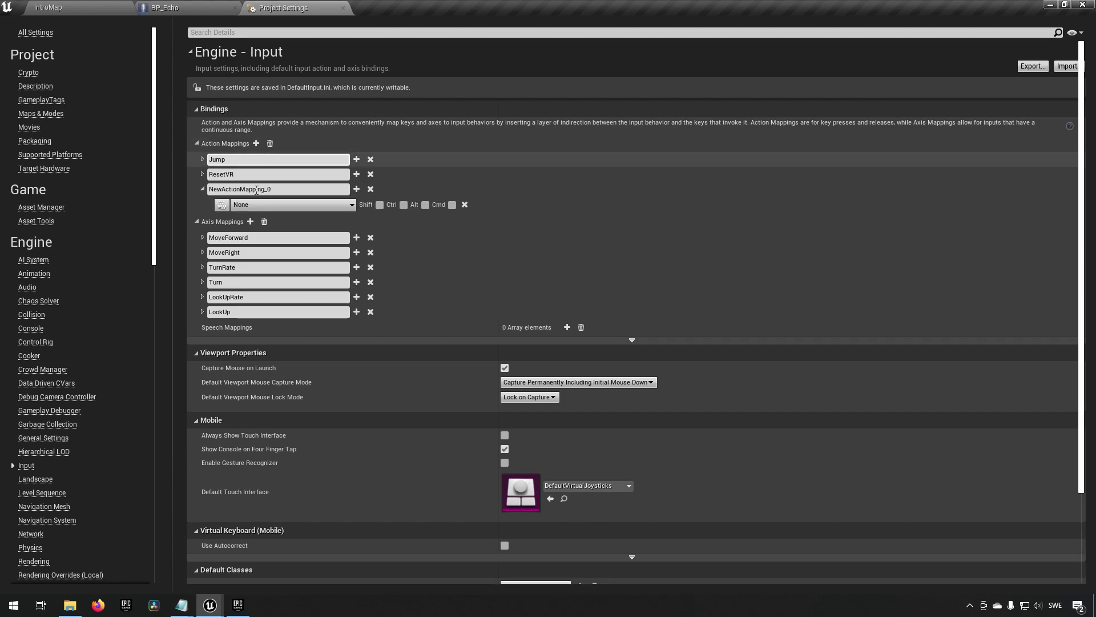
click(279, 189)
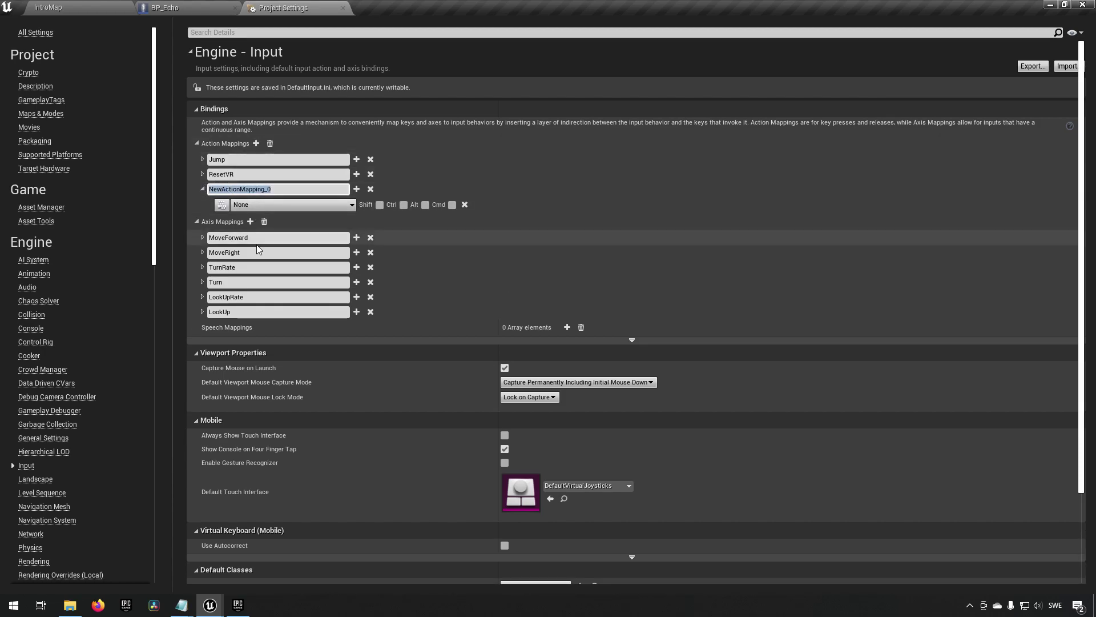
text(Reload)
key(Return)
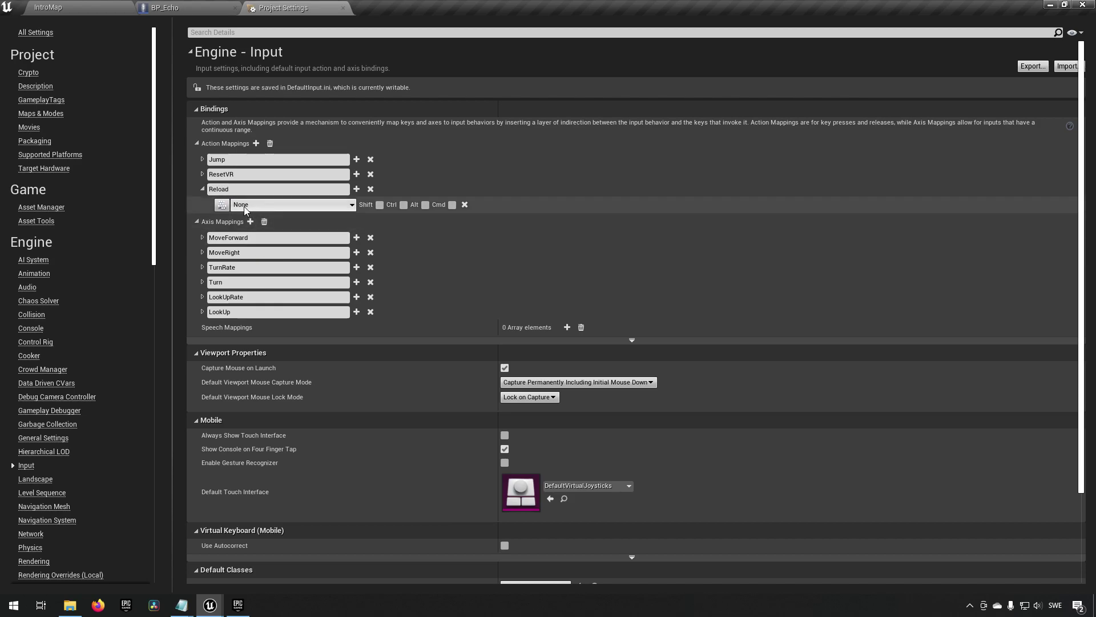
click(251, 205)
click(221, 205)
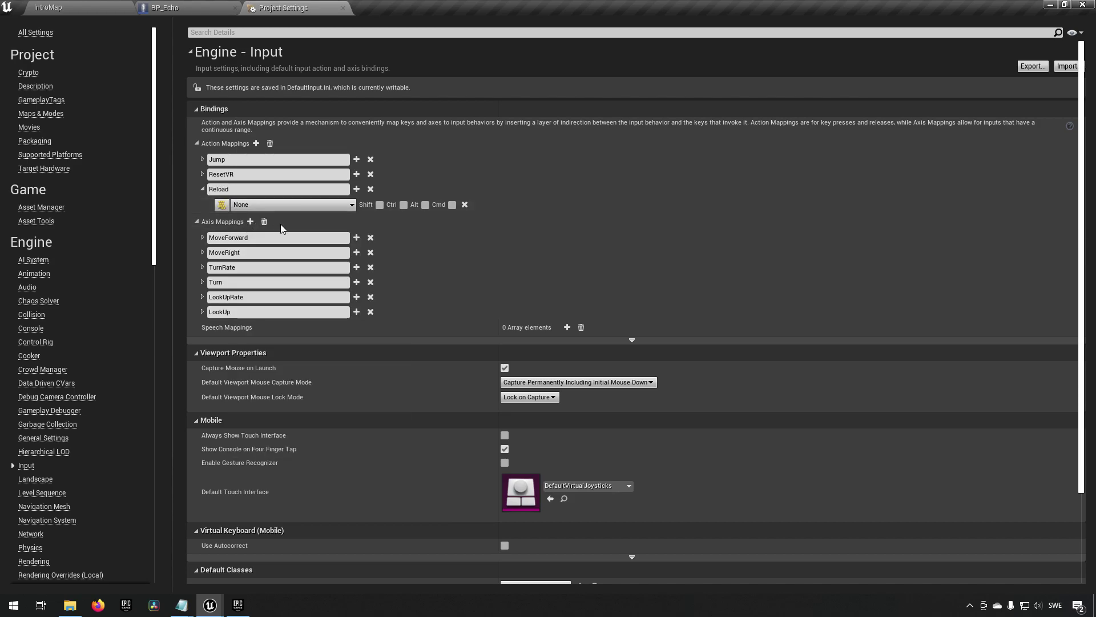
key(r)
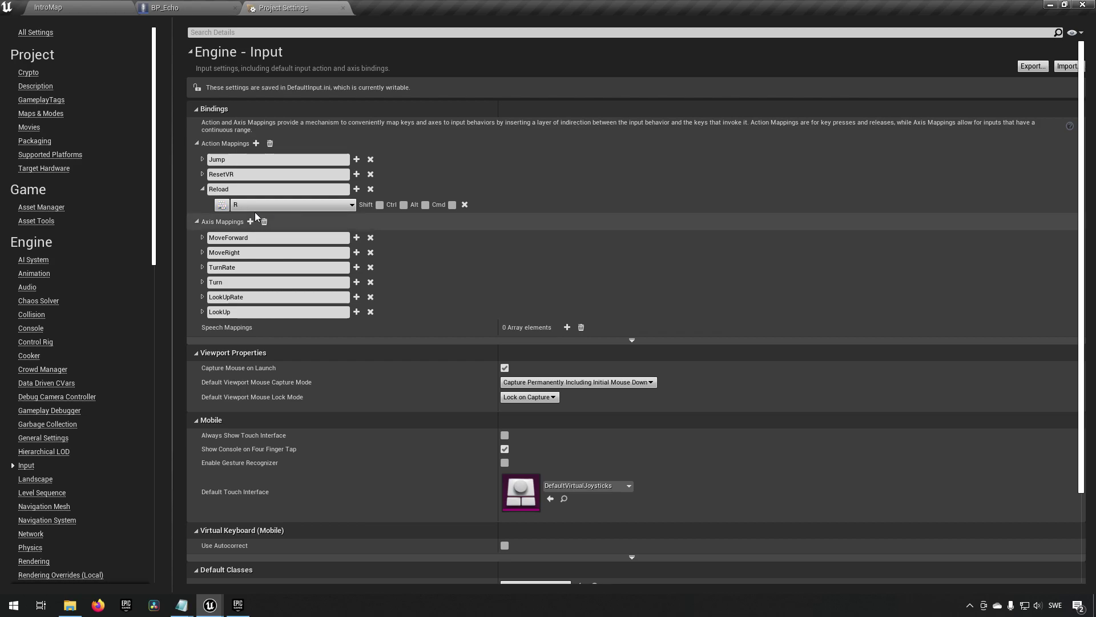
Add an action mapping named Equip/Arm and bind it to the 1 key
click(255, 143)
click(211, 220)
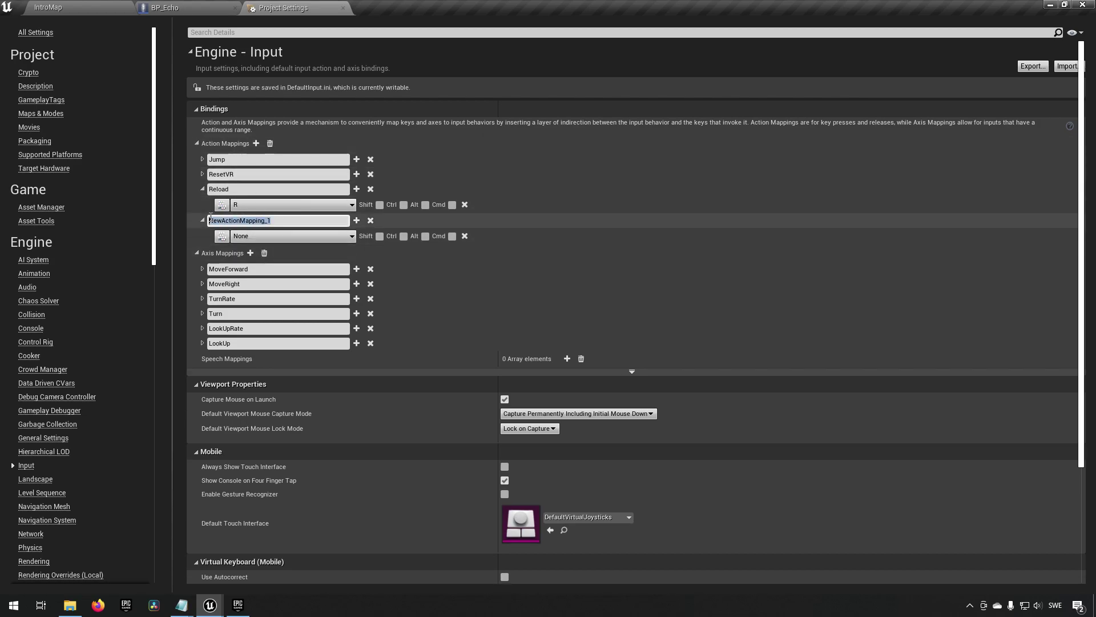
text(Equip/Arm)
key(Return)
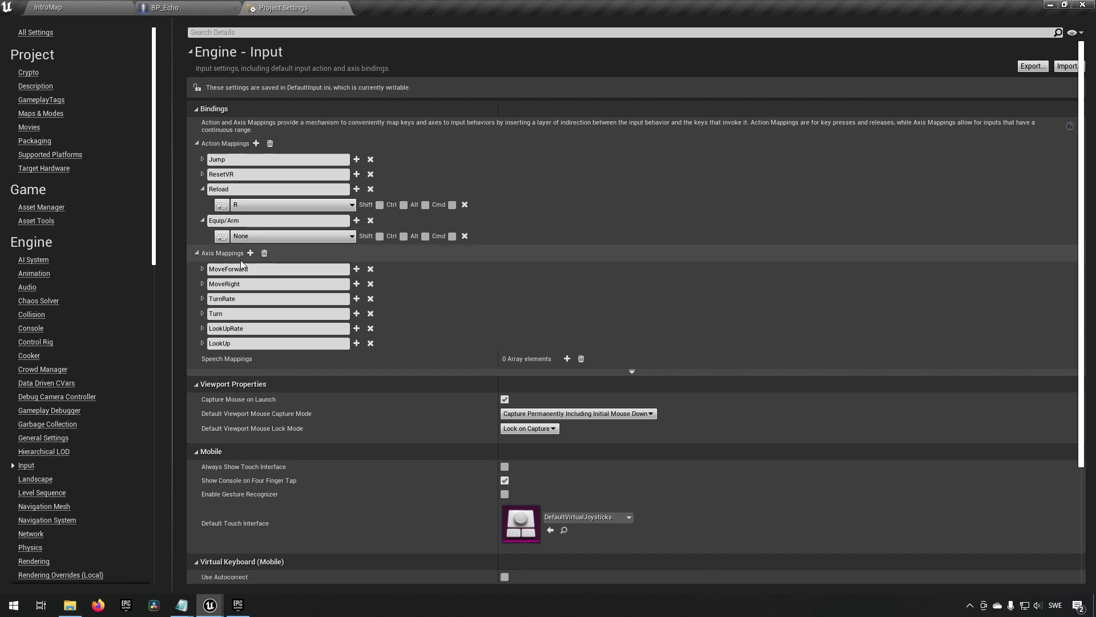
click(225, 239)
key(1)
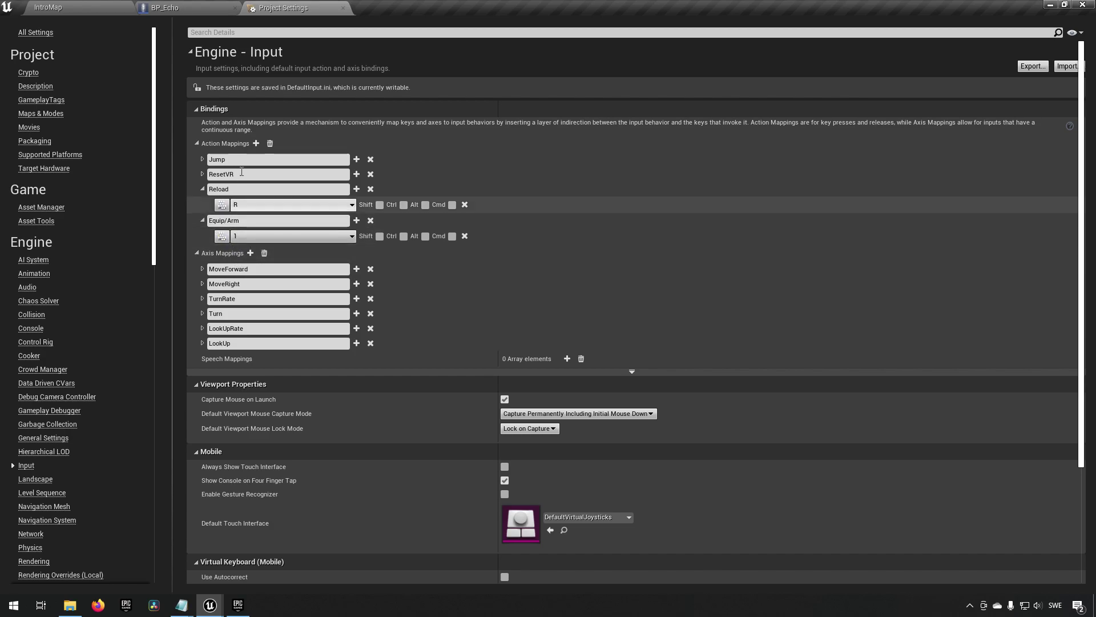
Add an action mapping named Unequip/Disarm, bind it to the 2 key, and close the project settings
click(256, 143)
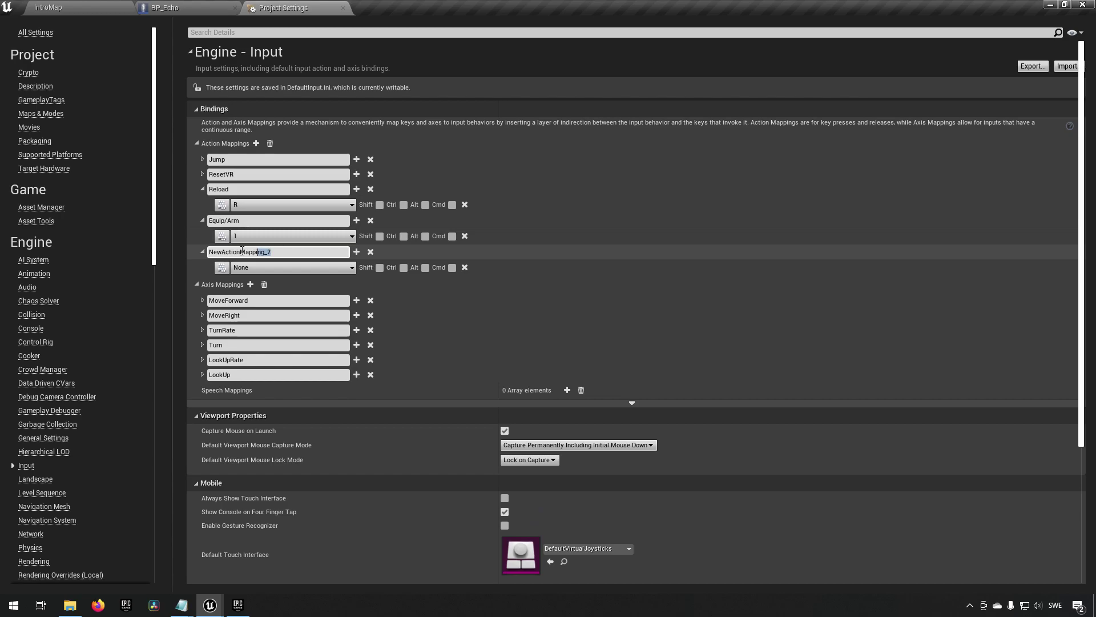
text(Une)
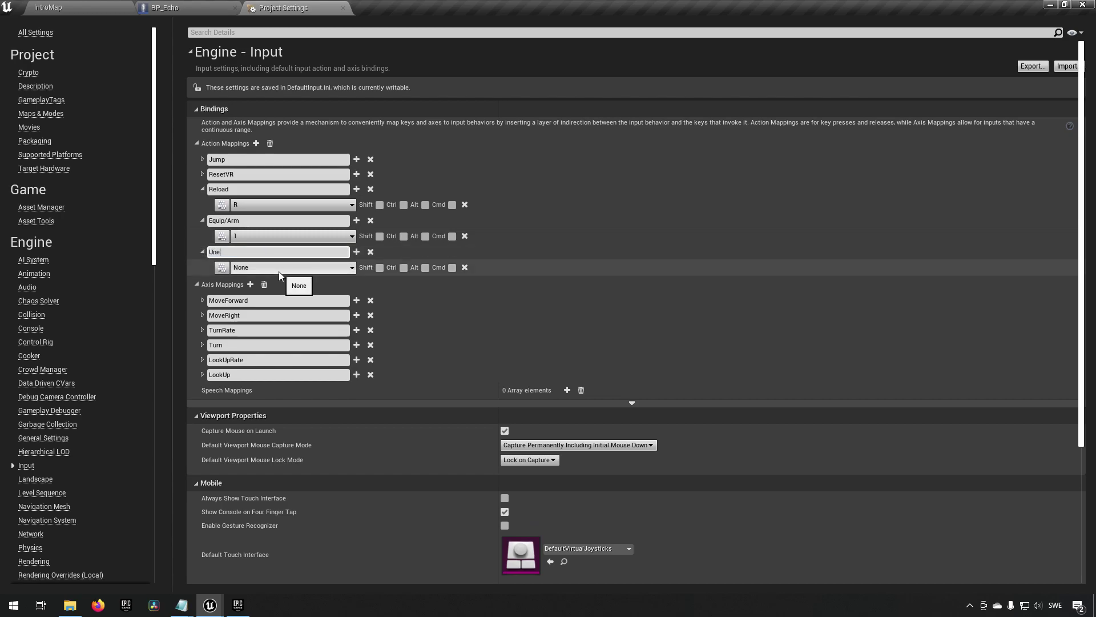
text(quip/Disarm)
key(Return)
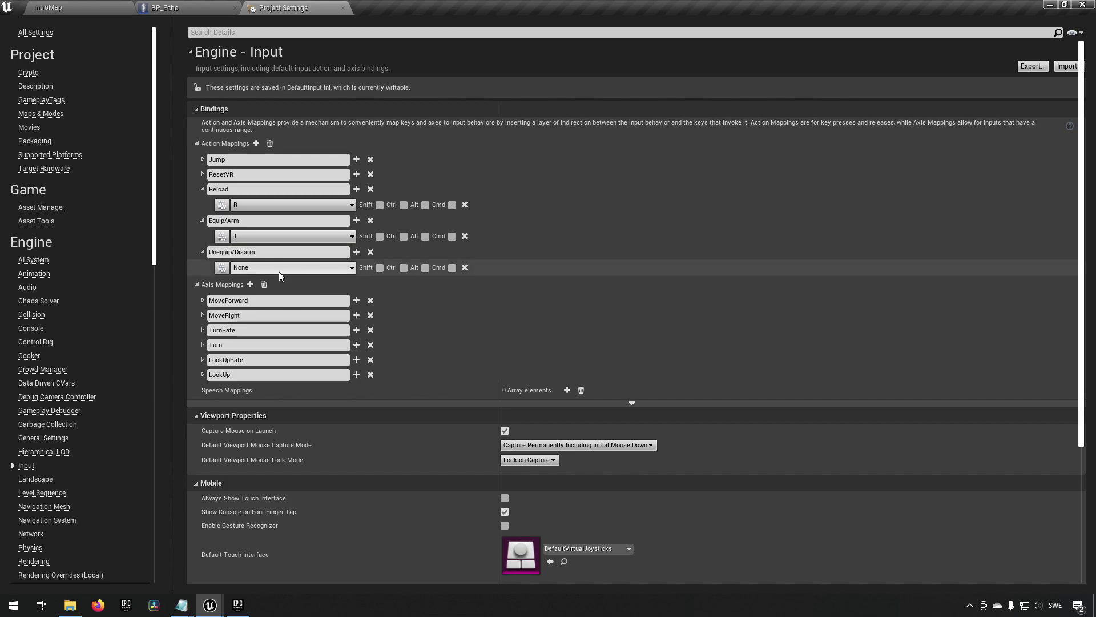
click(228, 272)
key(2)
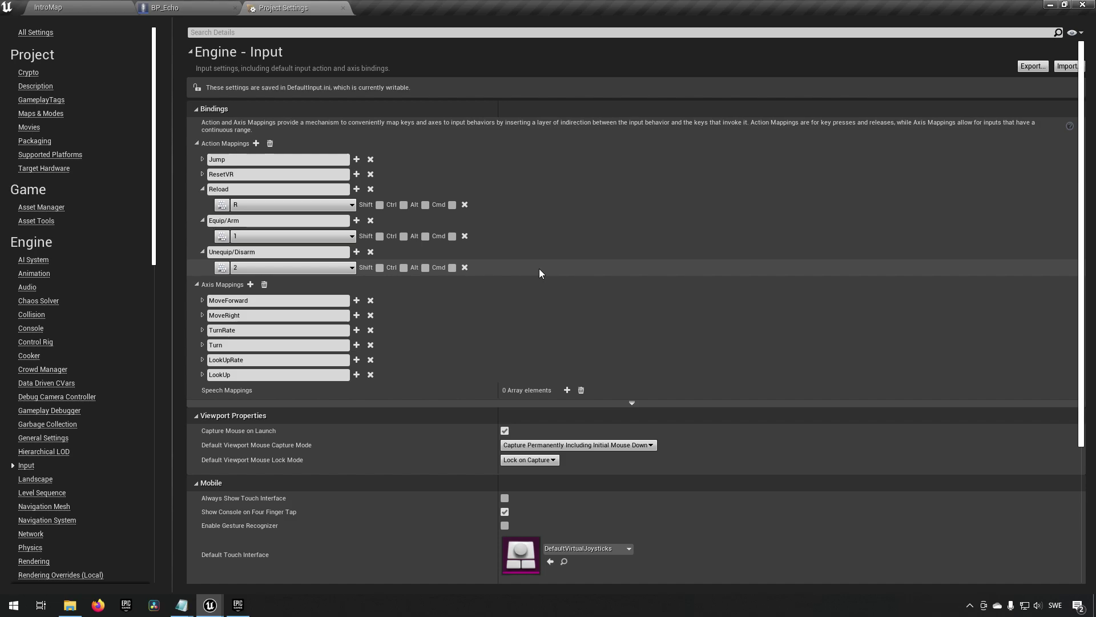
middle_click(300, 8)
Move the existing overlap and line trace node networks in BP_Echo's event graph further down to free up space
right_drag(498, 428, 447, 169)
scroll(448, 169, down, 4)
right_drag(549, 286, 451, 208)
scroll(425, 286, down, 2)
right_drag(372, 428, 431, 312)
drag(359, 114, 691, 365)
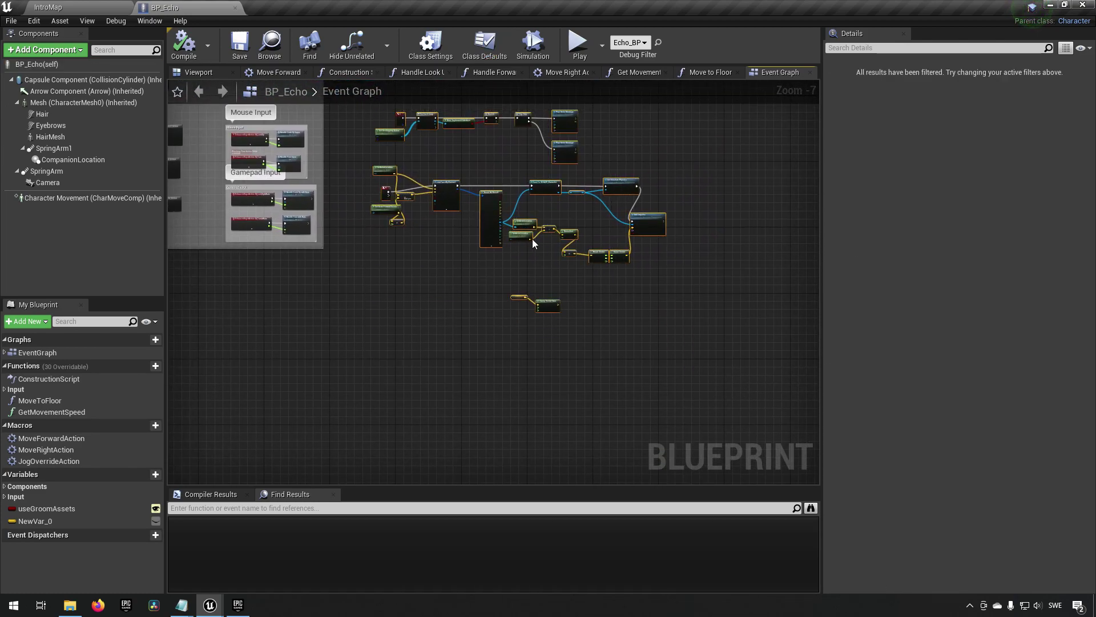
drag(496, 196, 504, 364)
scroll(348, 389, up, 5)
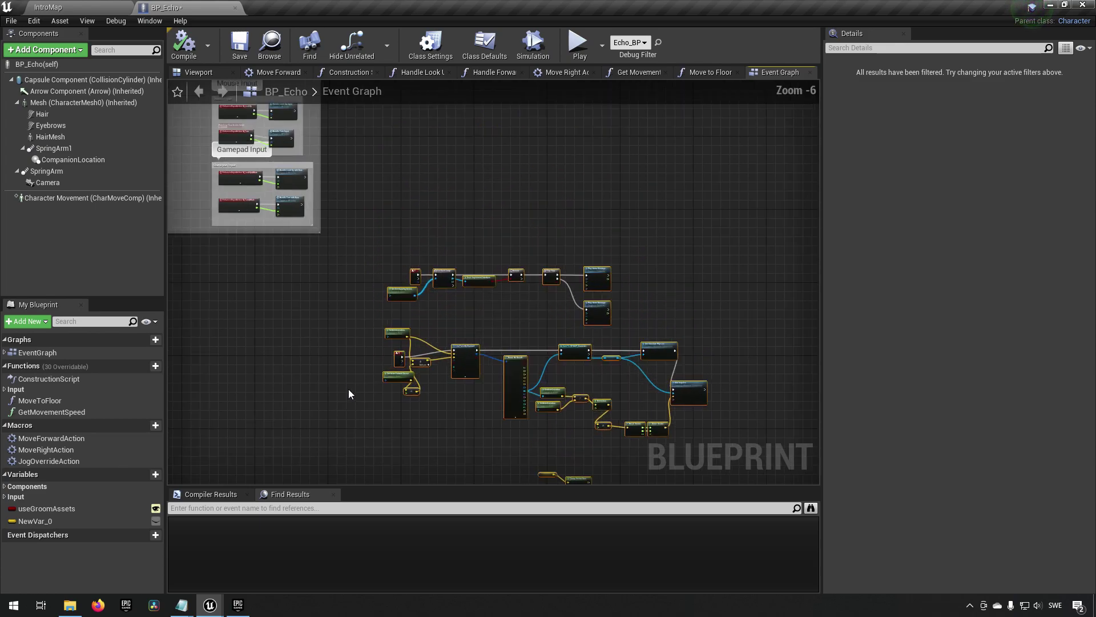
click(498, 279)
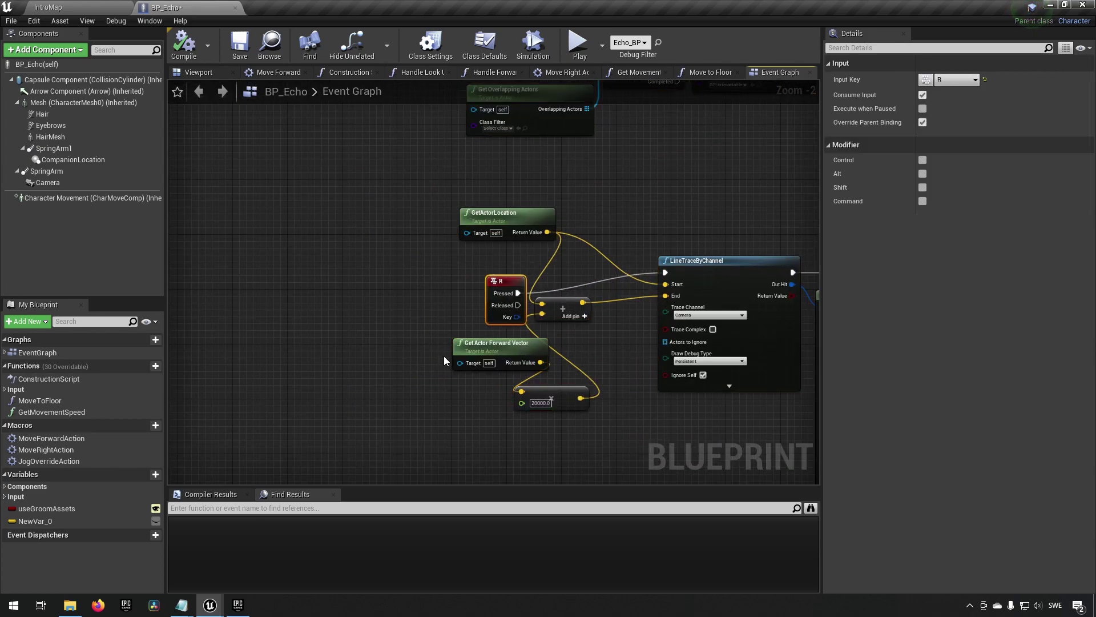
click(444, 355)
Add an InputAction Equip/Arm event in the empty graph area below the Companion Location node
right_drag(662, 157, 592, 403)
scroll(556, 290, down, 2)
right_drag(532, 224, 574, 483)
right_drag(588, 317, 481, 316)
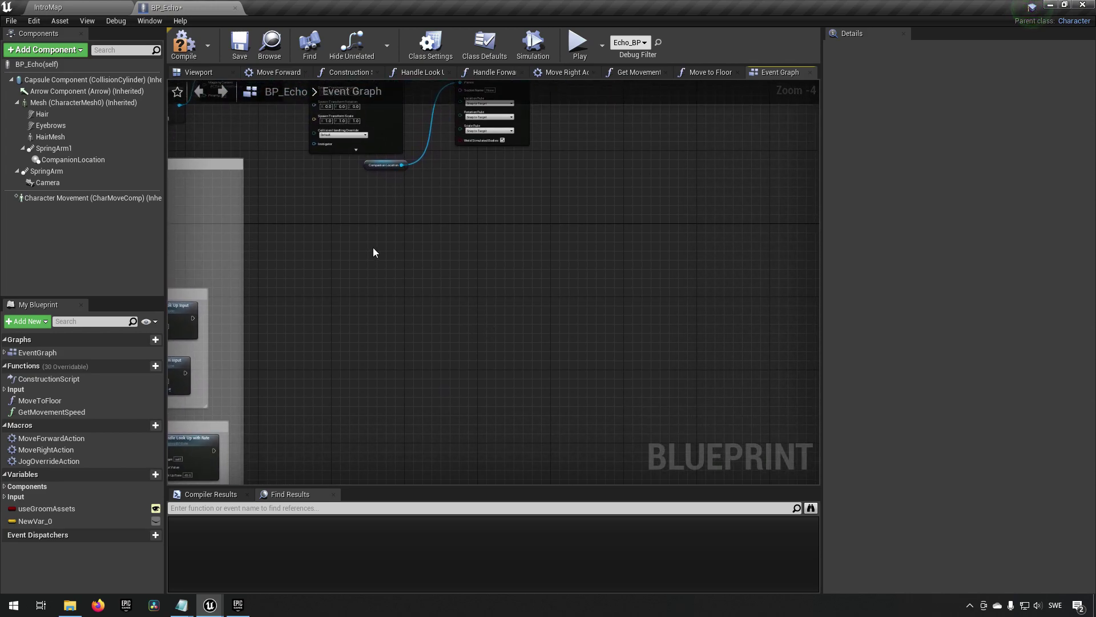
right_click(373, 248)
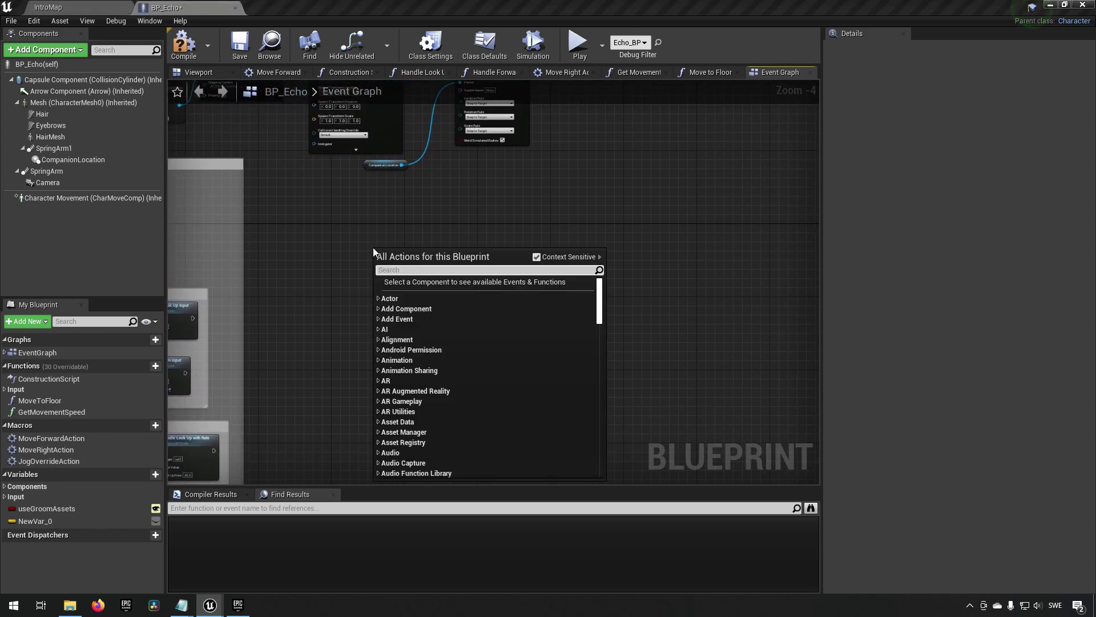
text(equip)
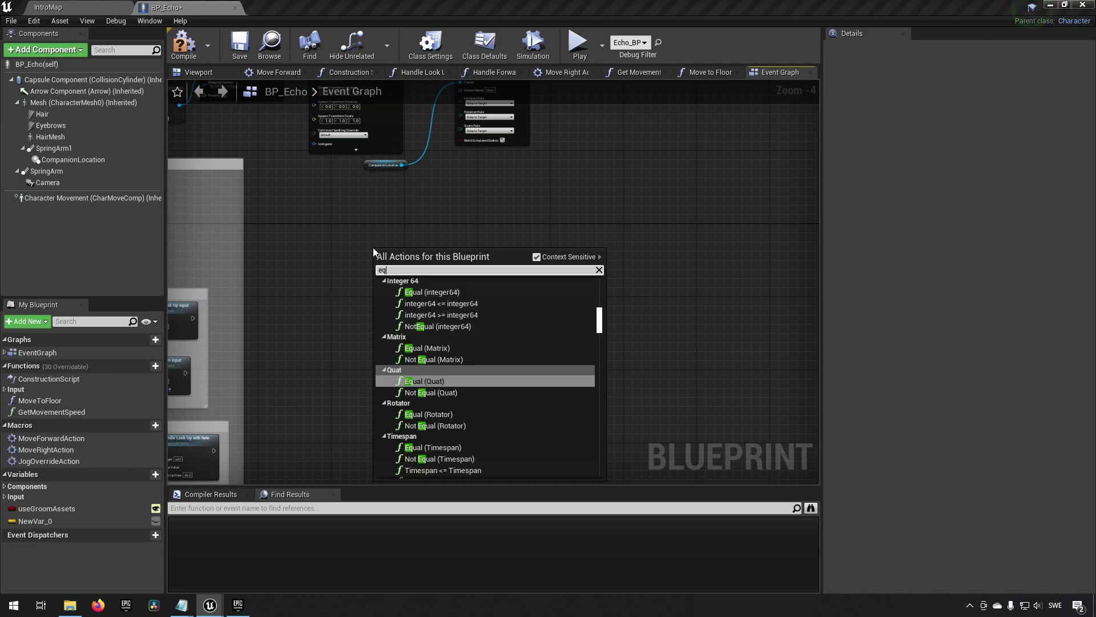
key(Return)
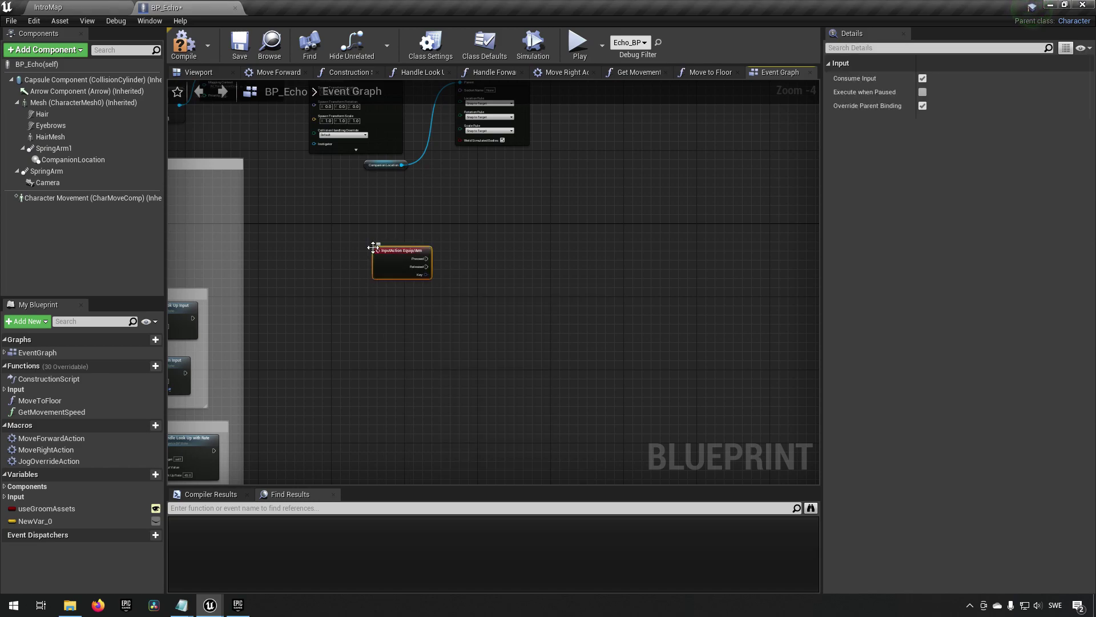
Add an InputAction Unequip/Disarm event and place it directly below the Equip/Arm event
scroll(374, 274, up, 2)
right_click(367, 375)
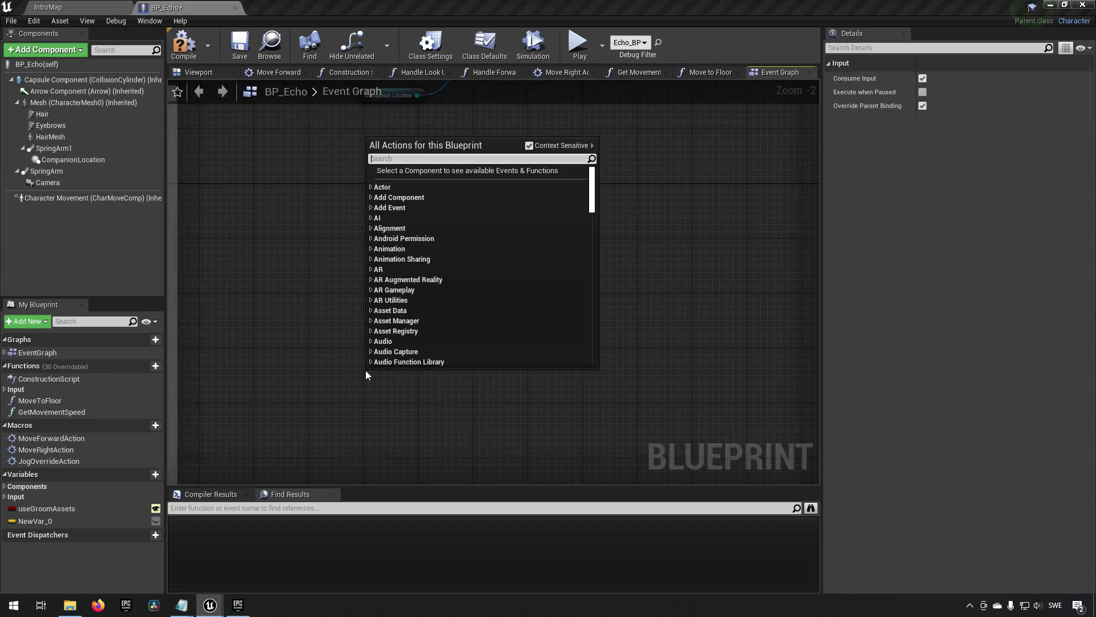
text(unequi)
key(Return)
drag(402, 380, 403, 320)
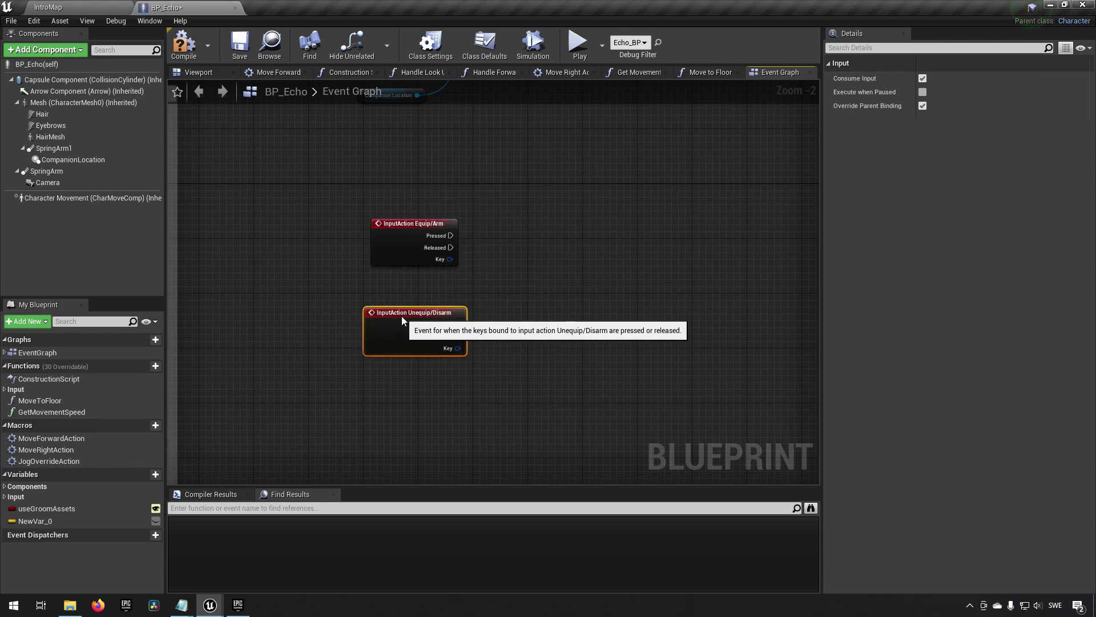
Add an InputAction Reload event, align it below the Unequip/Disarm event, and save the blueprint
right_click(378, 403)
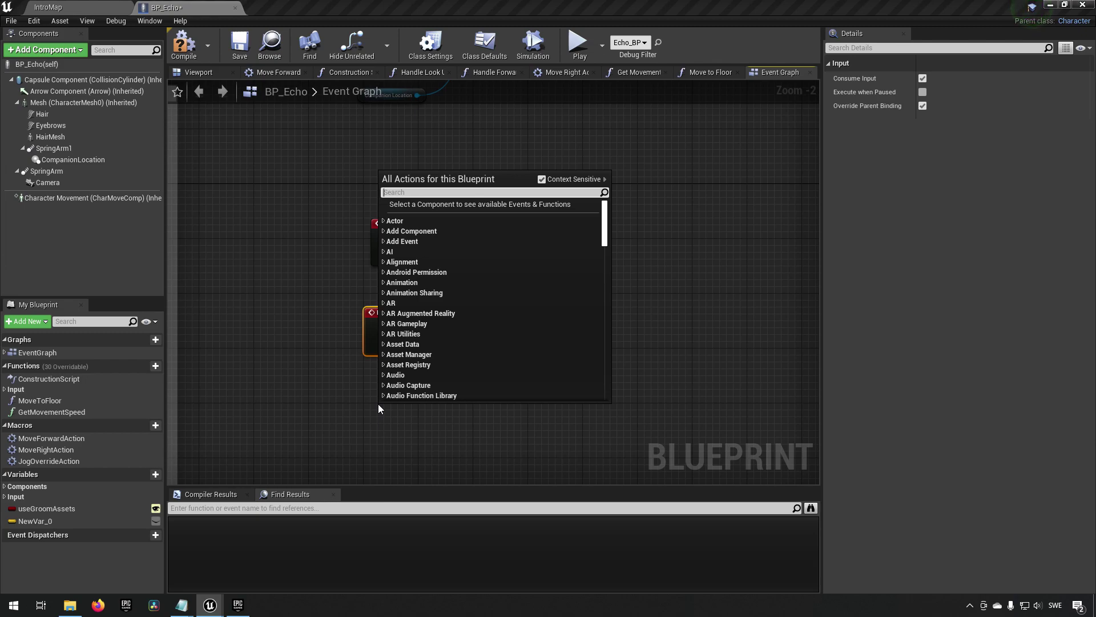
text(reload)
key(Return)
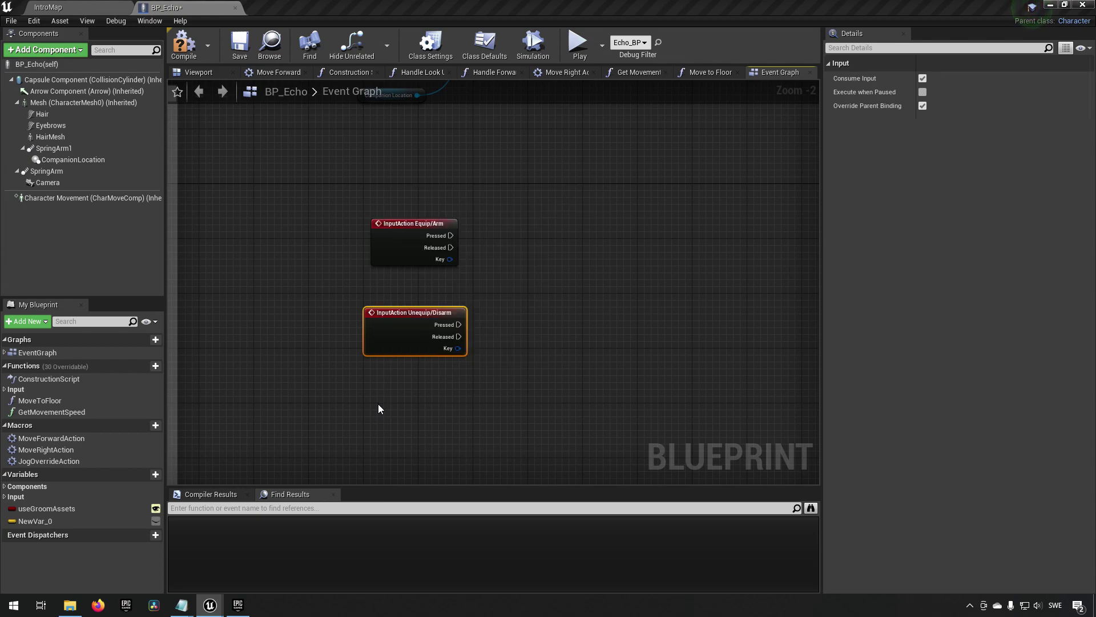
right_drag(434, 396, 428, 353)
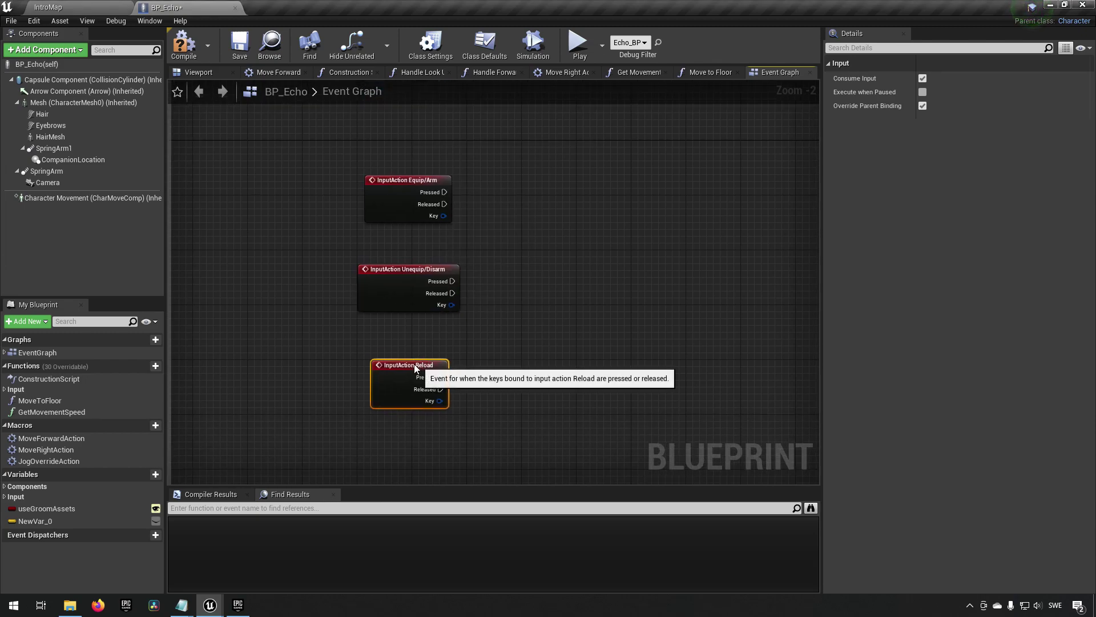
drag(417, 366, 404, 365)
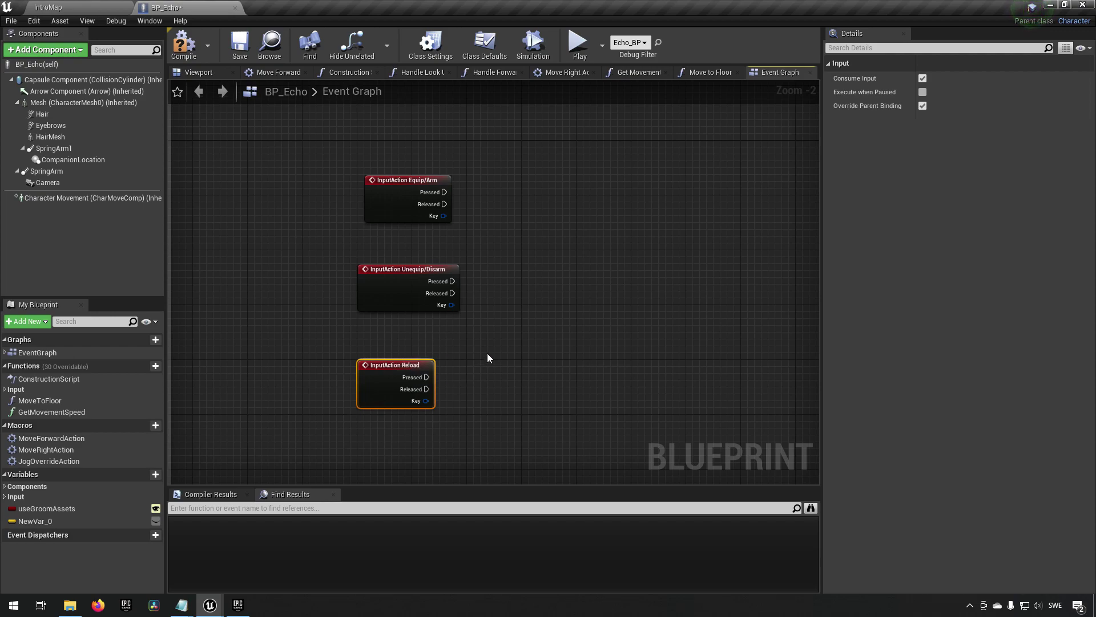
click(249, 53)
Move the InputAction Reload event further down, away from the Unequip/Disarm event
right_drag(438, 162, 455, 267)
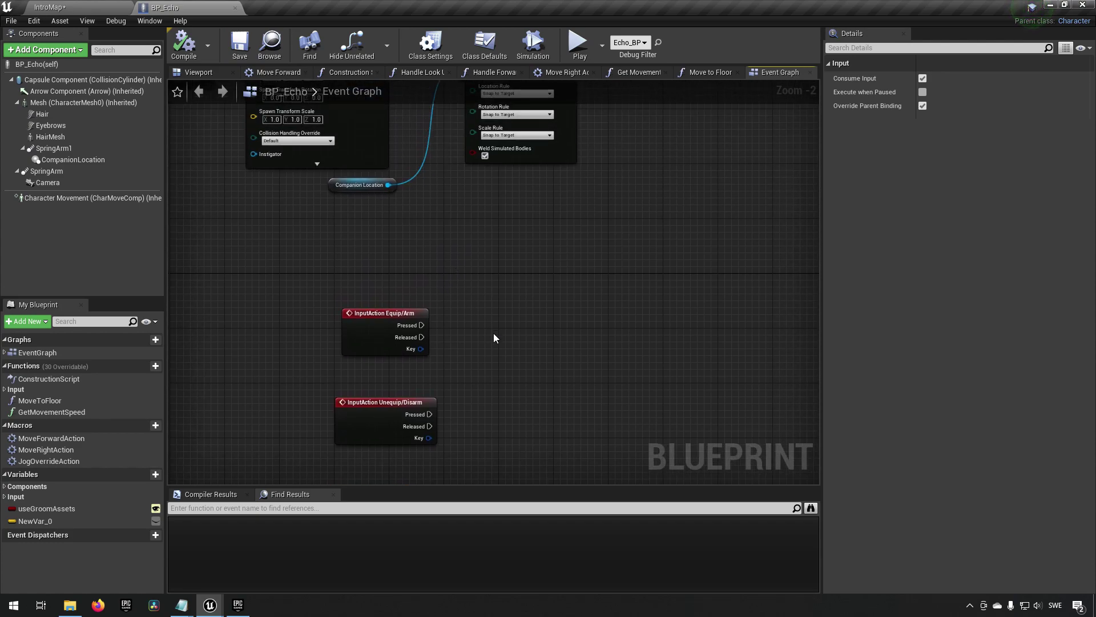
right_drag(494, 332, 497, 221)
drag(402, 372, 398, 400)
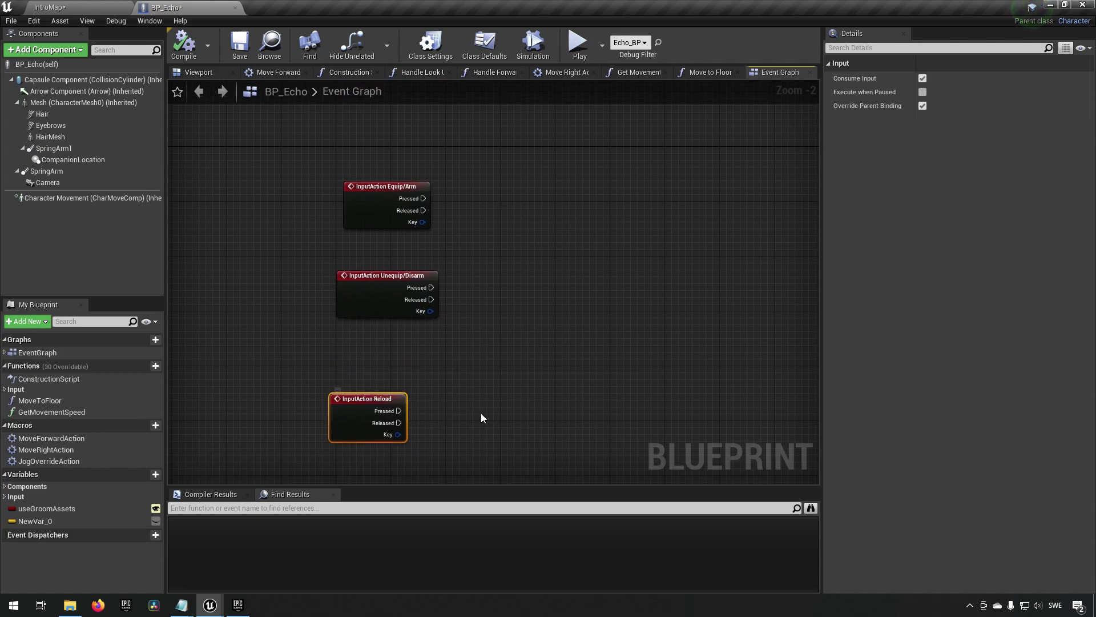
Connect the Reload event's Pressed output to a new Play Anim Montage node and line the node up with it
right_drag(483, 416, 466, 311)
drag(350, 287, 430, 329)
text(pl)
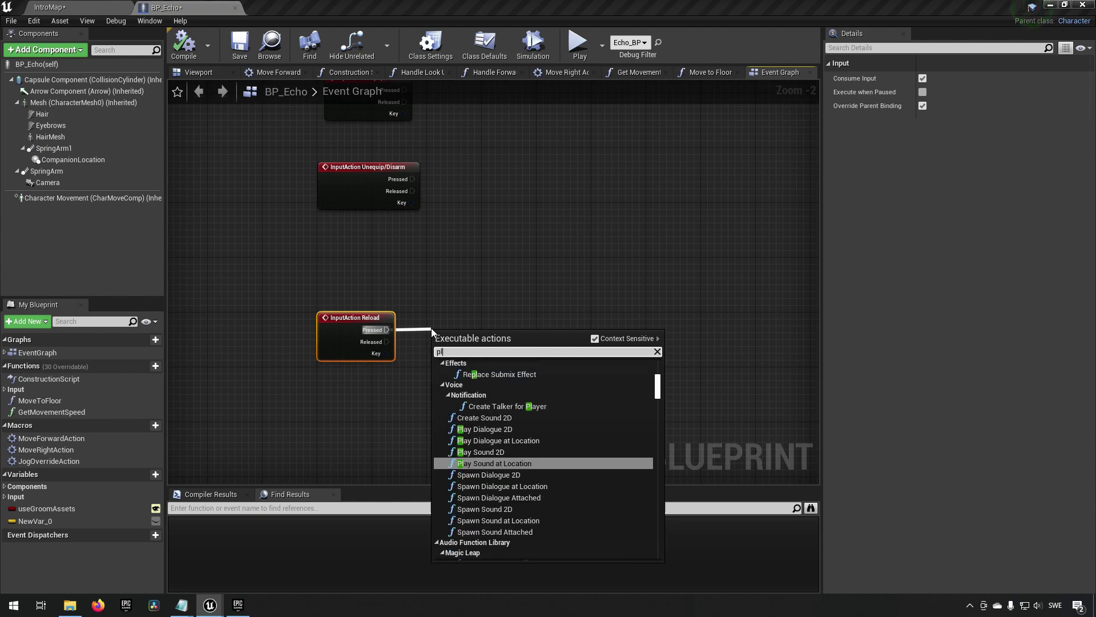
text(pay monta)
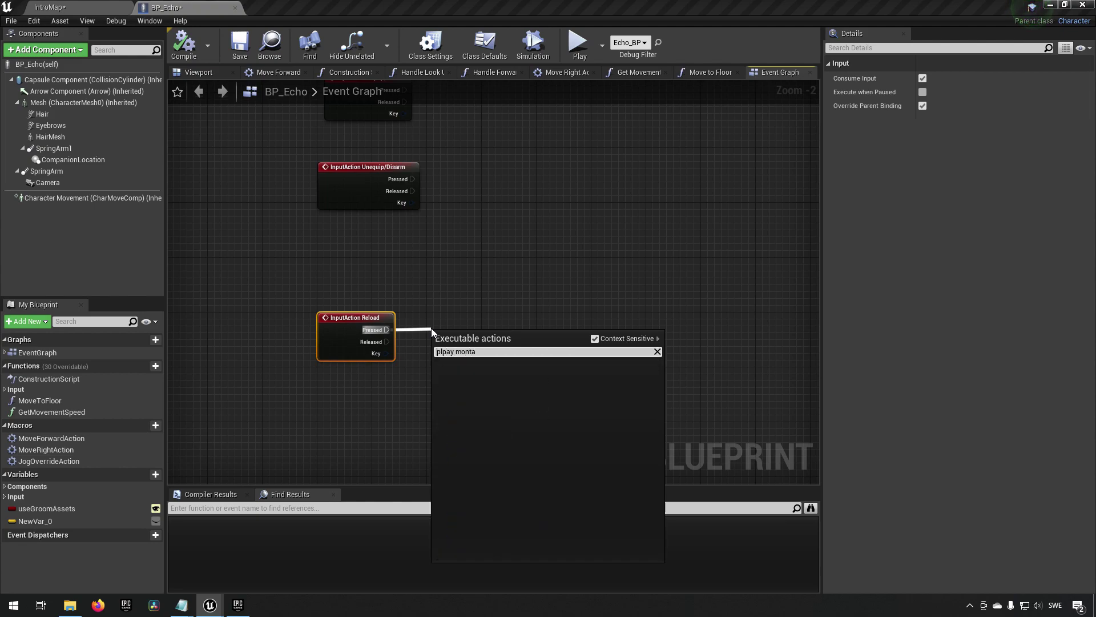
key(BackSpace)
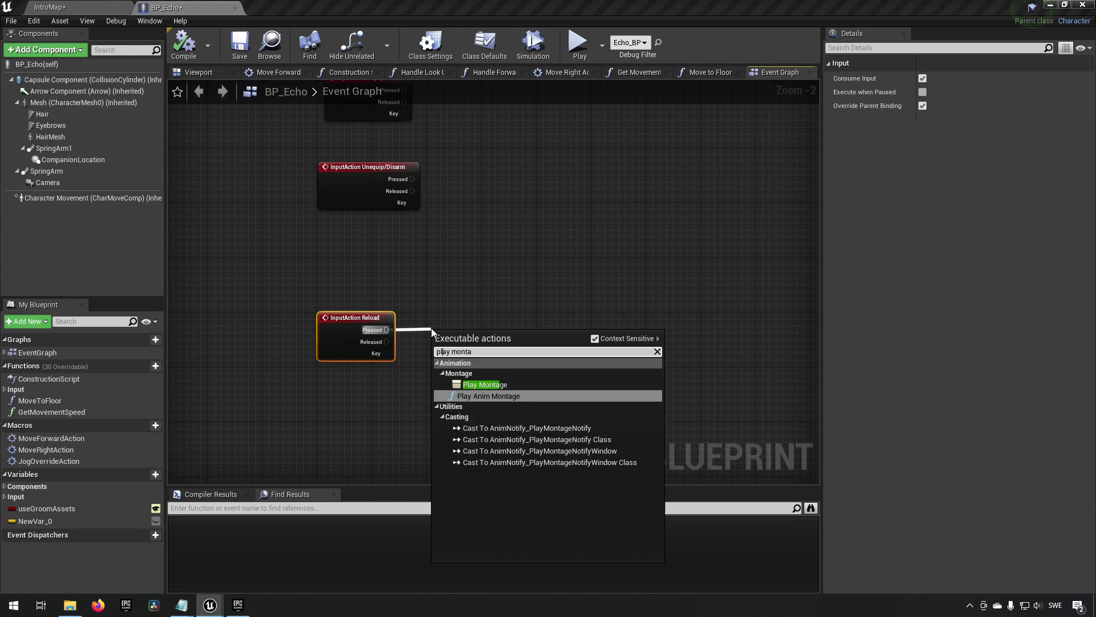
key(Return)
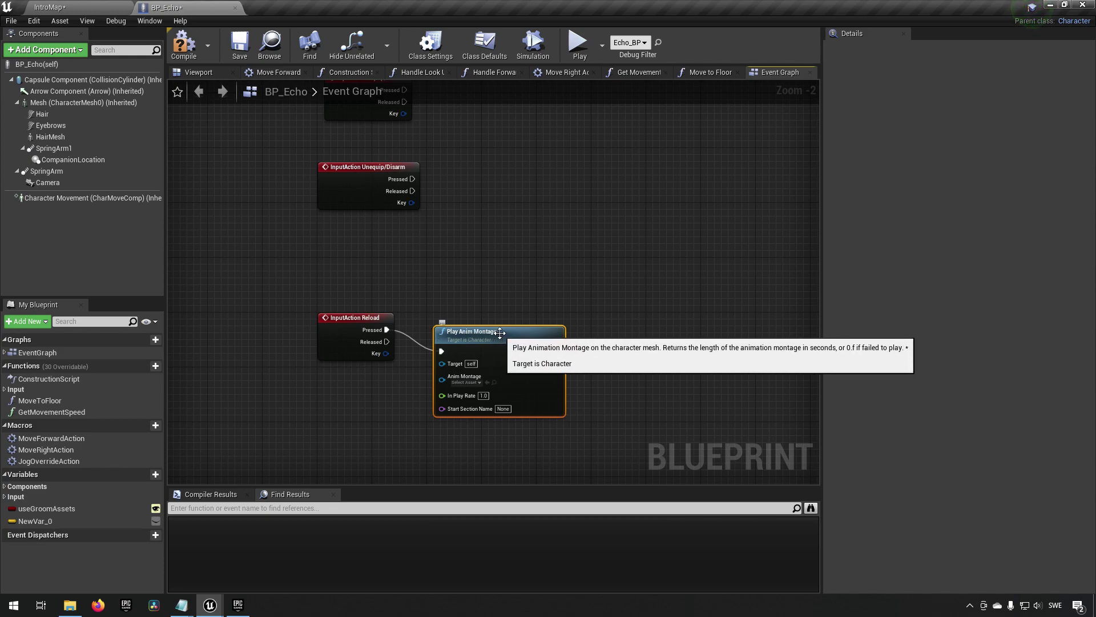
drag(500, 333, 503, 323)
right_drag(502, 319, 570, 265)
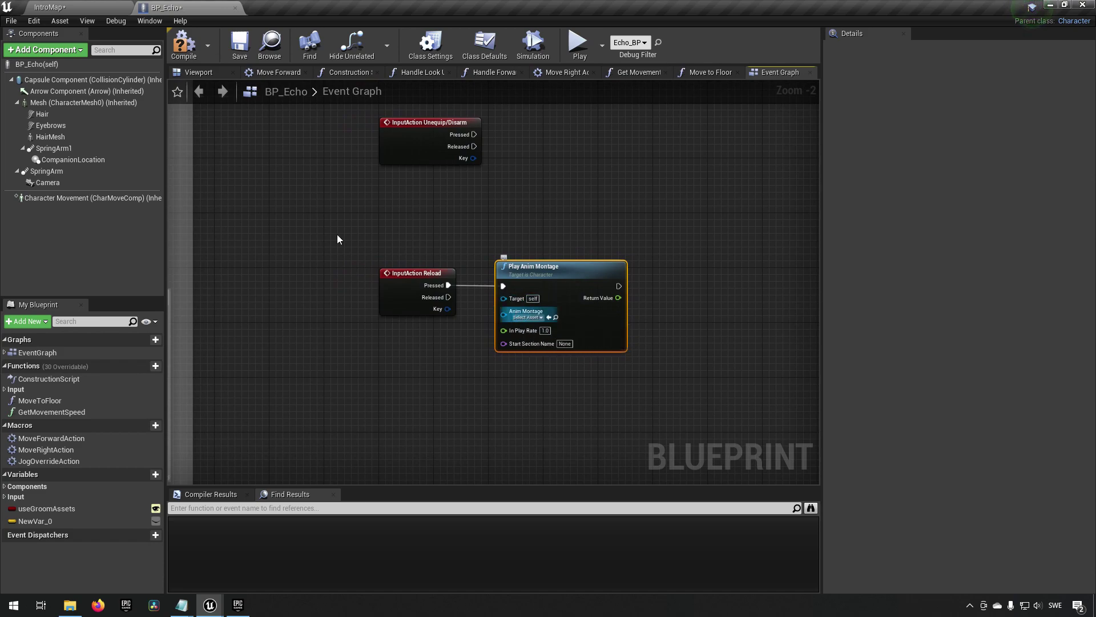
Set the Play Anim Montage node's montage to Reload_Pistol_Montage and compile BP_Echo
click(539, 317)
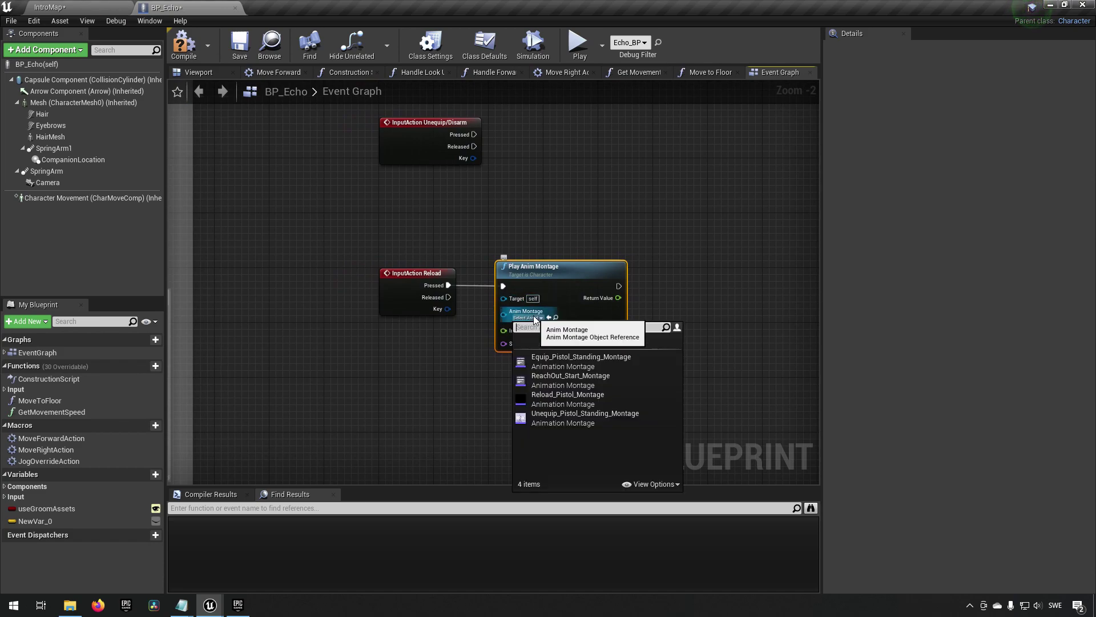
click(601, 403)
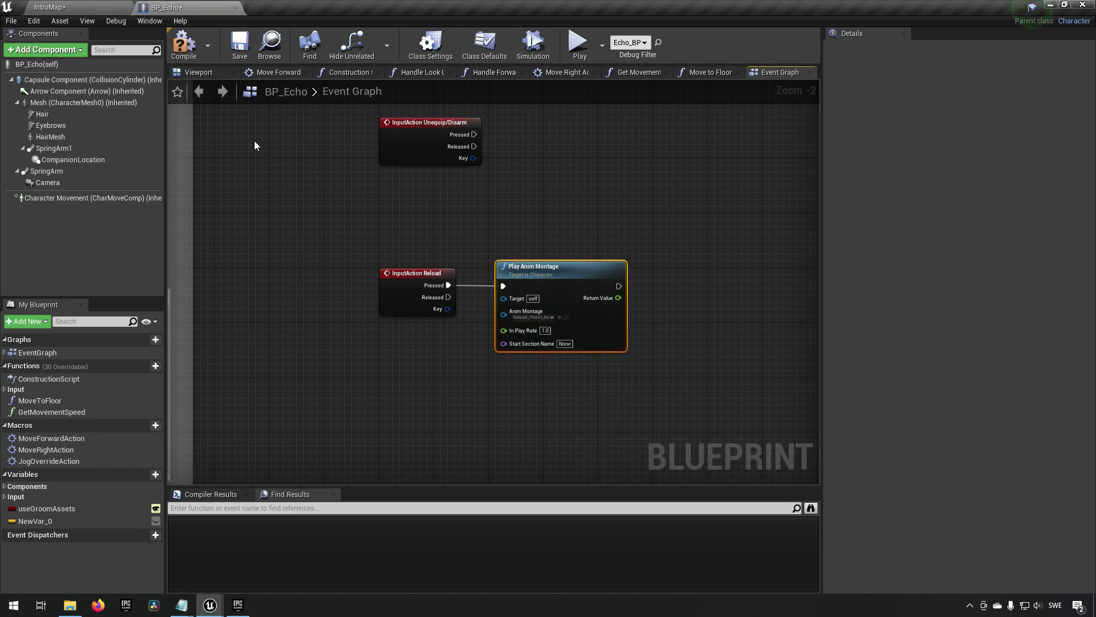
click(184, 45)
Open the Echo skeletal mesh used by Echo_BP in IntroMap, check its Echo_PostProcess_AnimBP blueprint, and close that blueprint
click(96, 7)
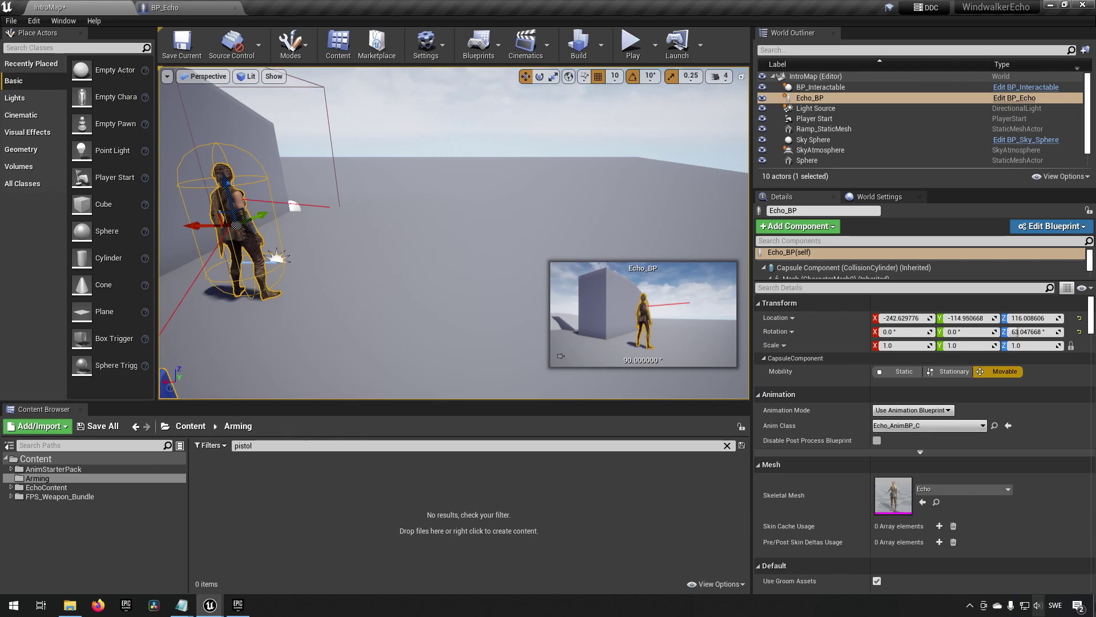
click(936, 503)
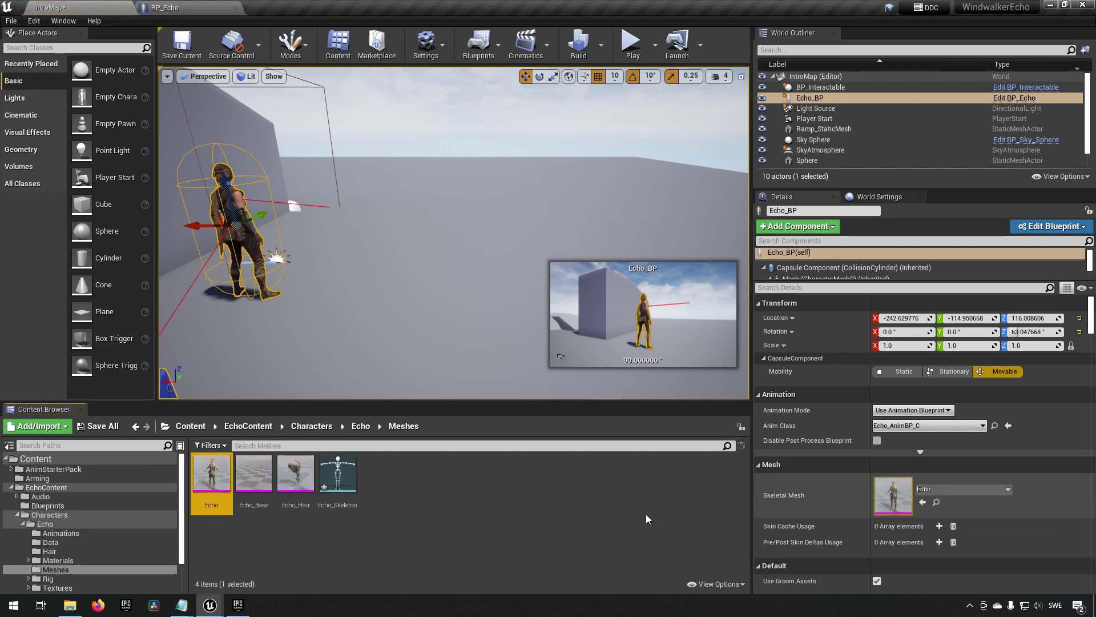
double_click(207, 487)
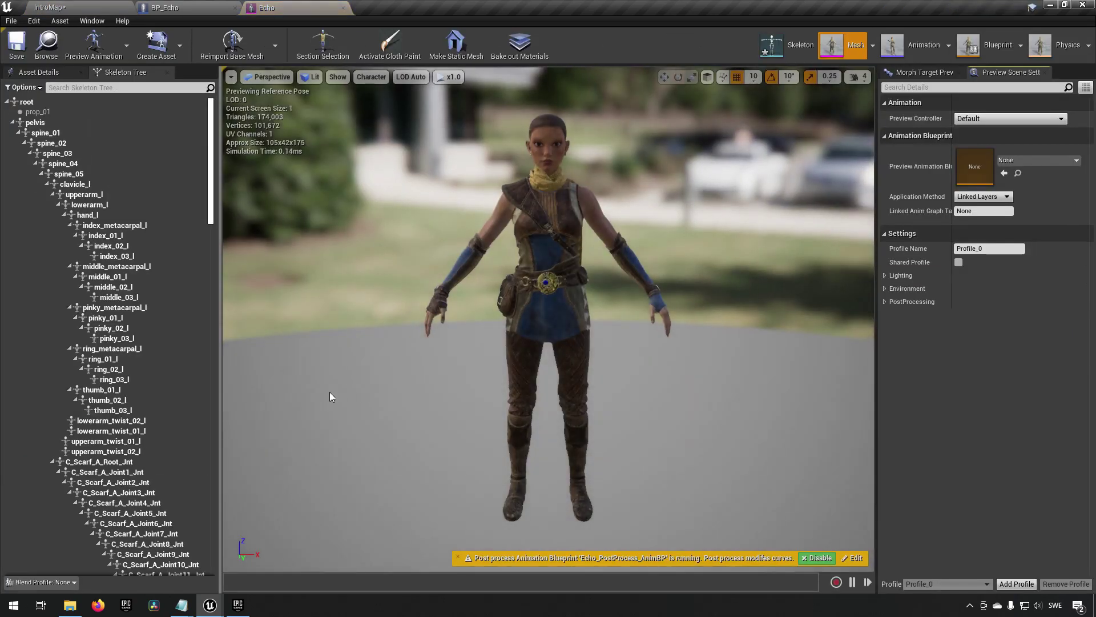
click(988, 41)
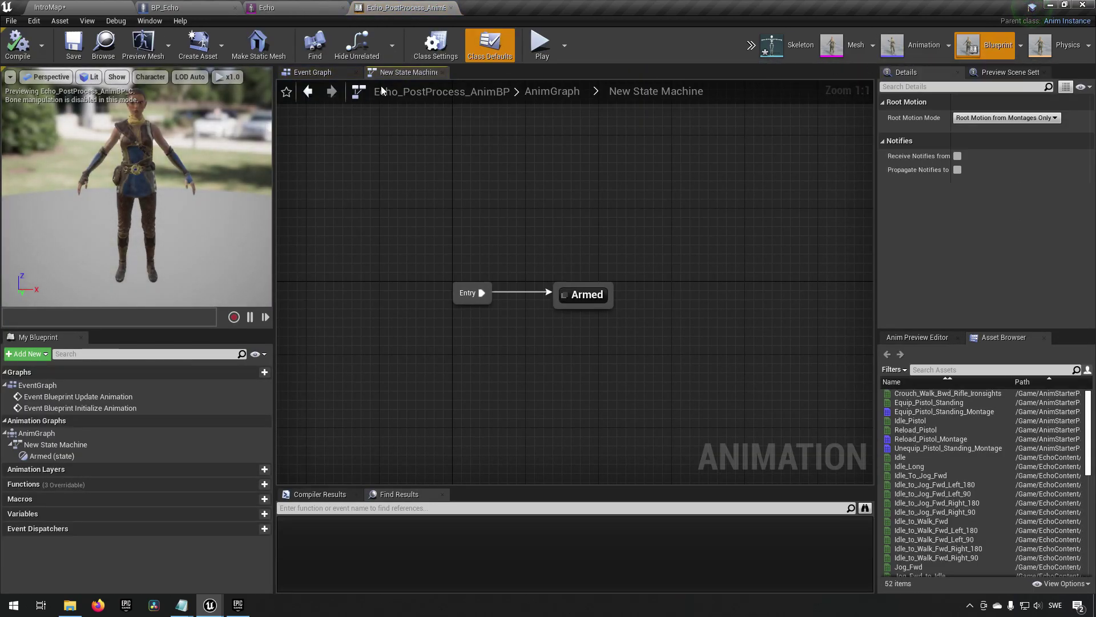
middle_click(395, 12)
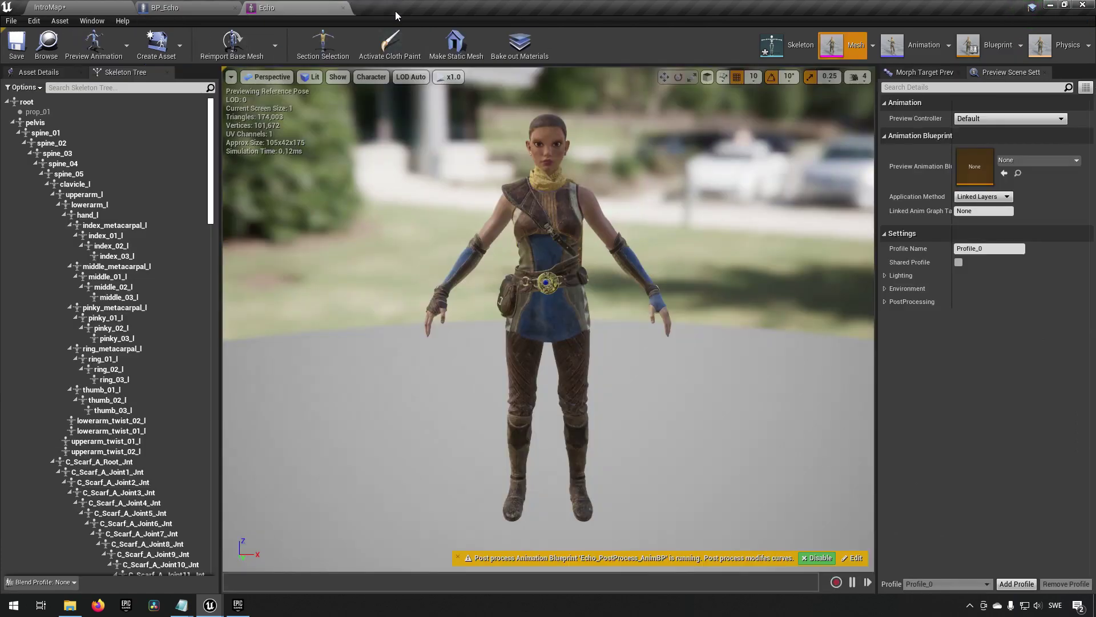
Locate the anim class assigned to BP_Echo's Mesh component and open the Echo_AnimBP animation blueprint
click(171, 8)
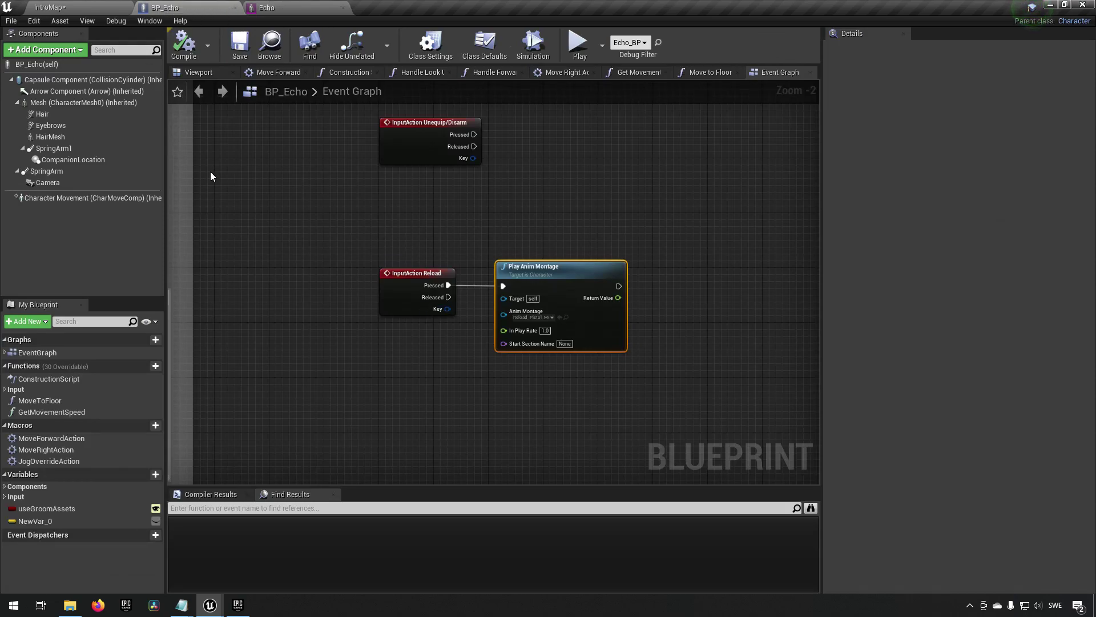
click(67, 101)
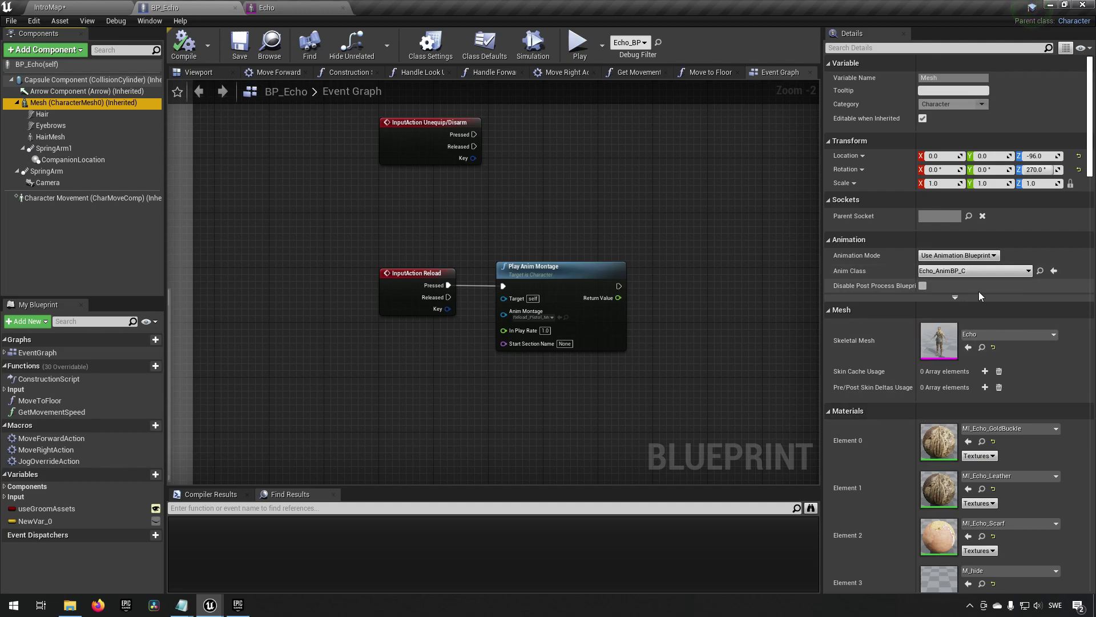
click(1041, 272)
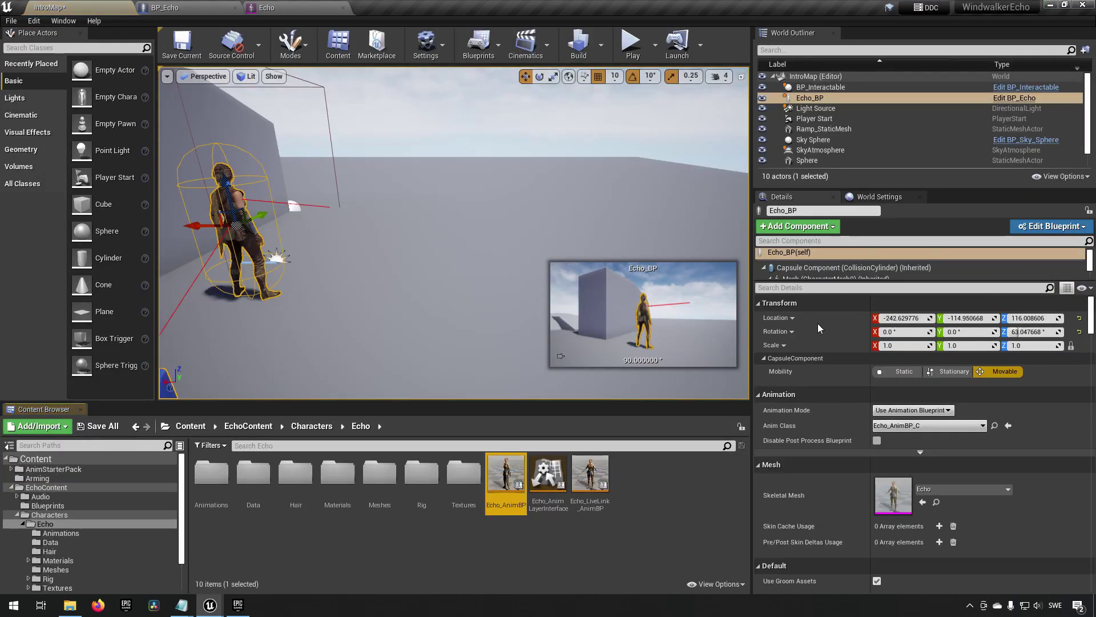
double_click(503, 487)
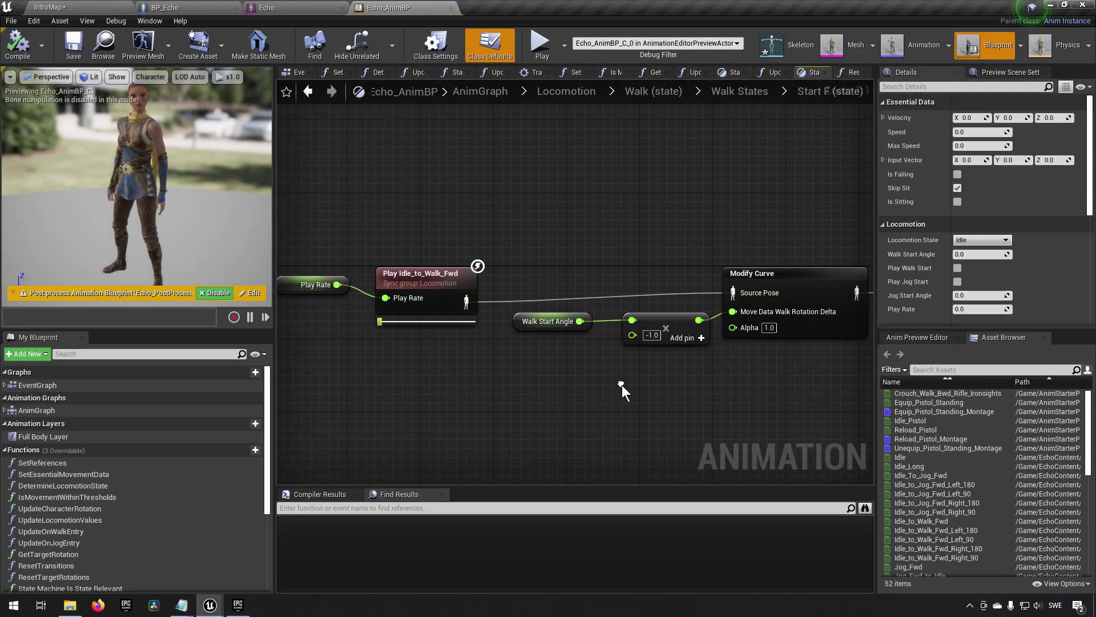
Open the AnimGraph of Echo_AnimBP and examine the node chain from Main States to Output Pose
right_drag(622, 385, 594, 372)
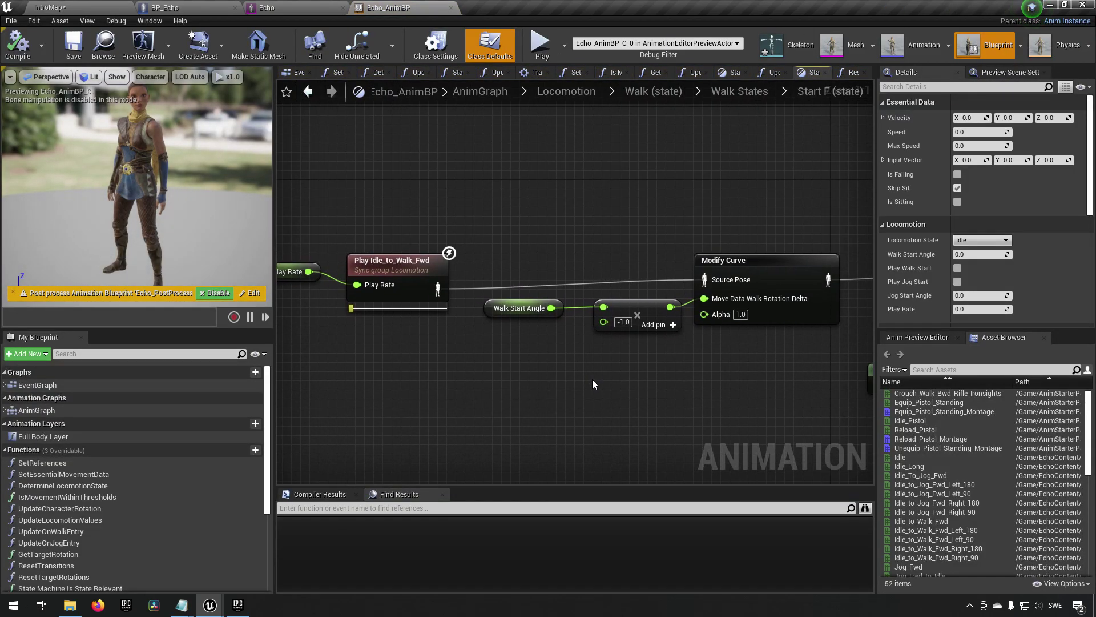
double_click(67, 409)
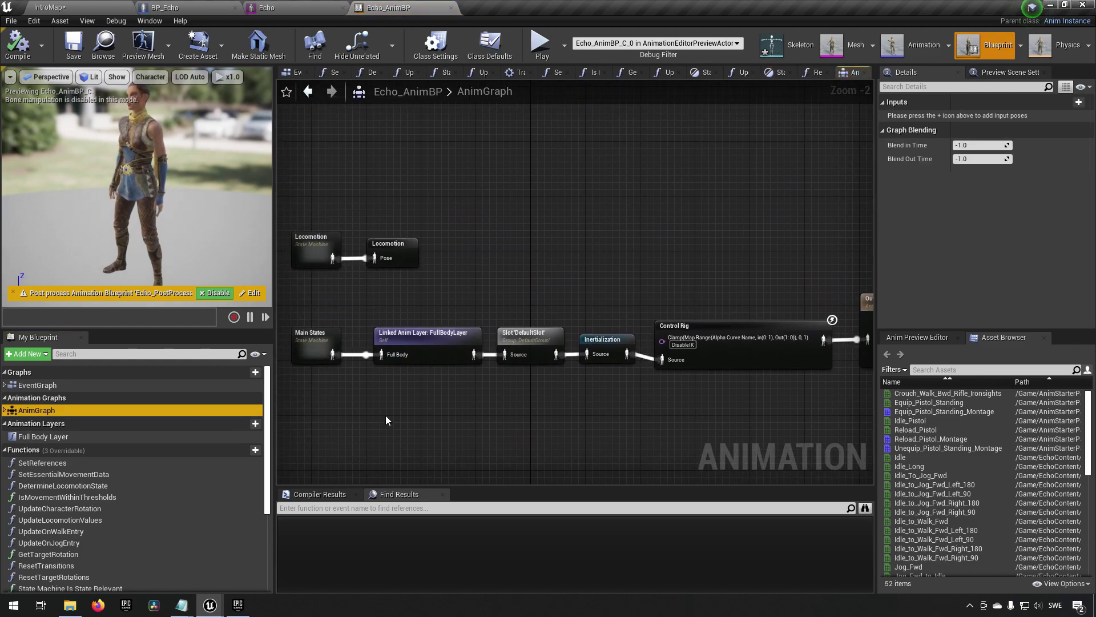
right_drag(385, 415, 516, 389)
right_drag(676, 393, 423, 372)
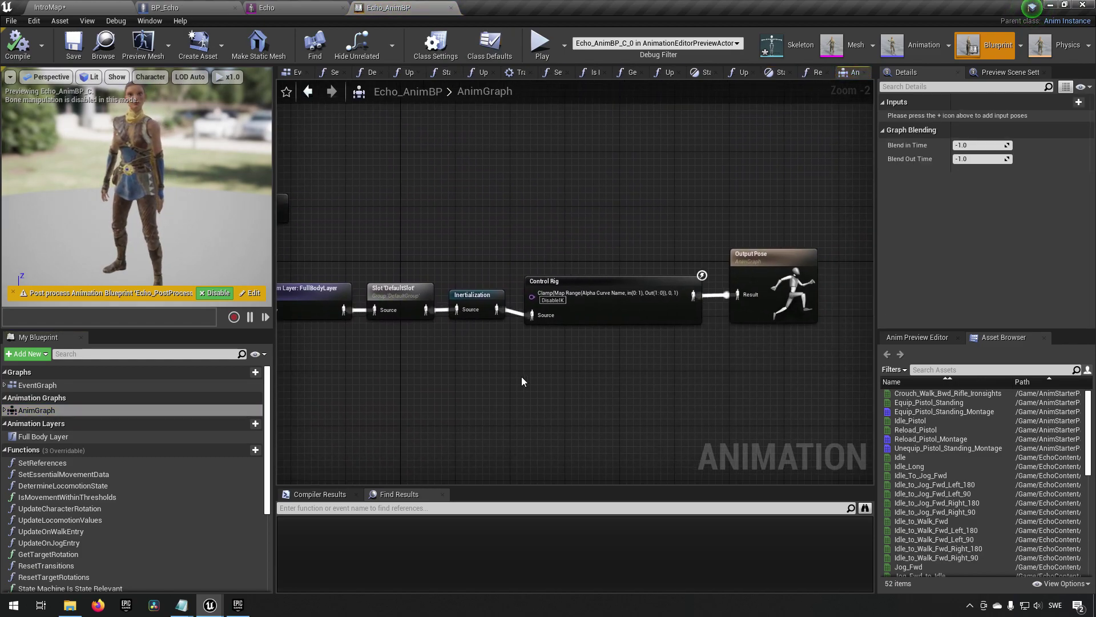
right_drag(522, 375, 498, 378)
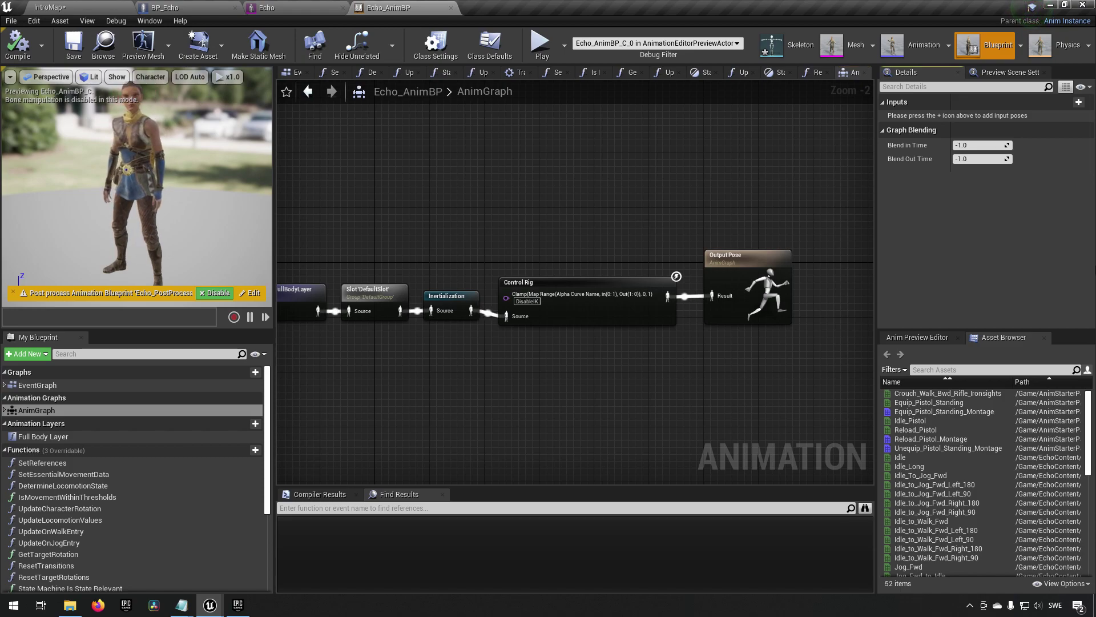
right_drag(435, 399, 591, 393)
drag(517, 251, 553, 425)
drag(306, 155, 831, 393)
click(431, 375)
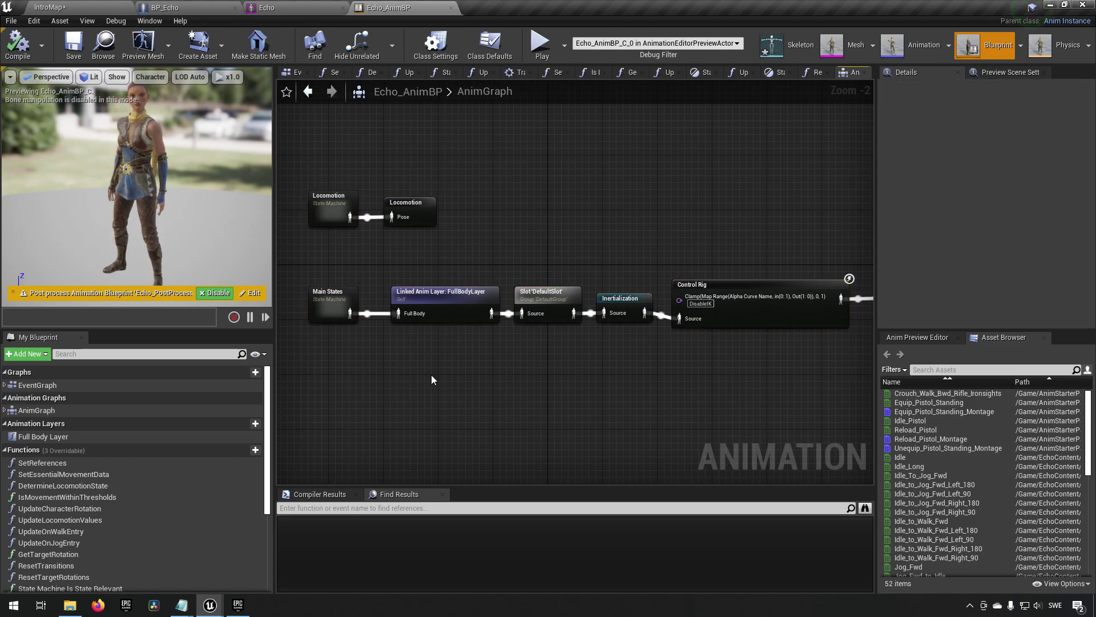
Make room after the FullBodyLayer node and save its output as a new cached pose named FullBody
right_drag(430, 375, 591, 387)
drag(376, 150, 576, 325)
click(529, 378)
text(cache)
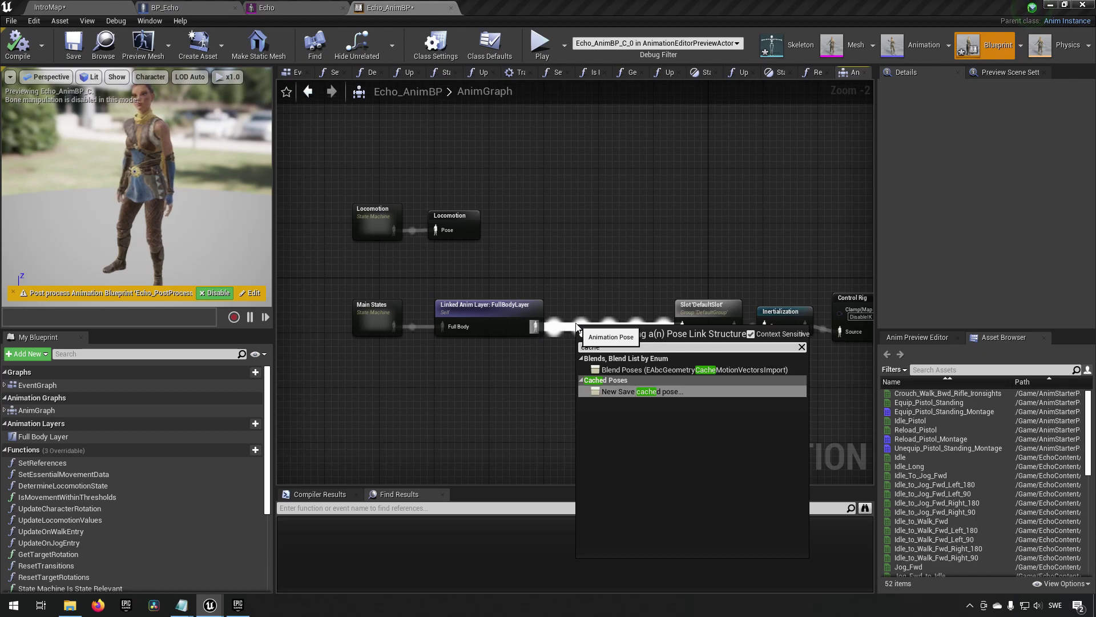
key(Return)
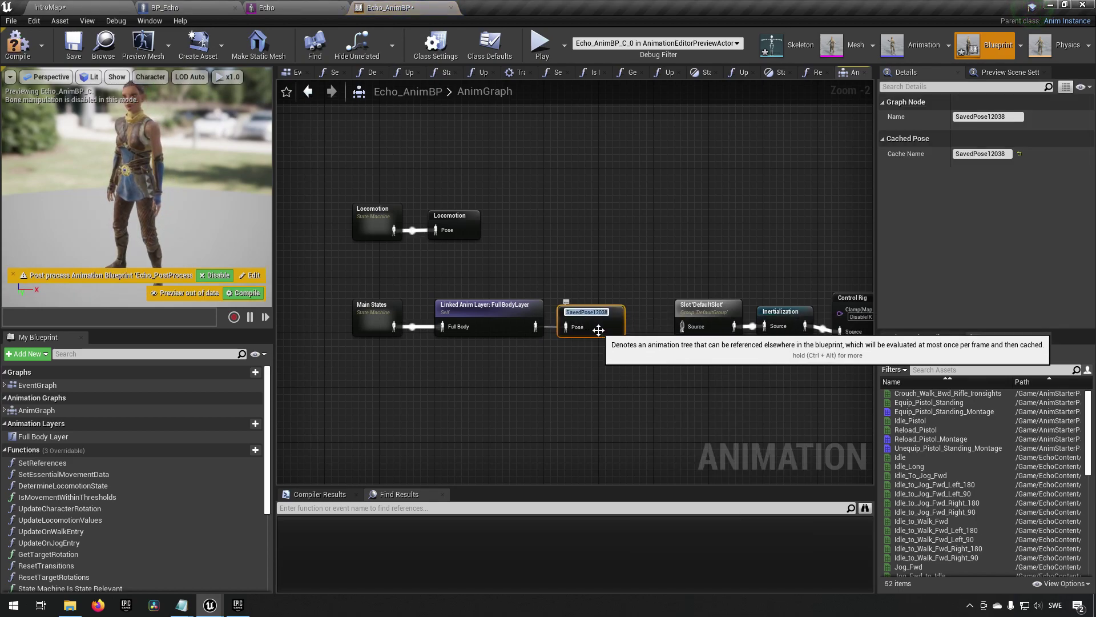
text(FullB)
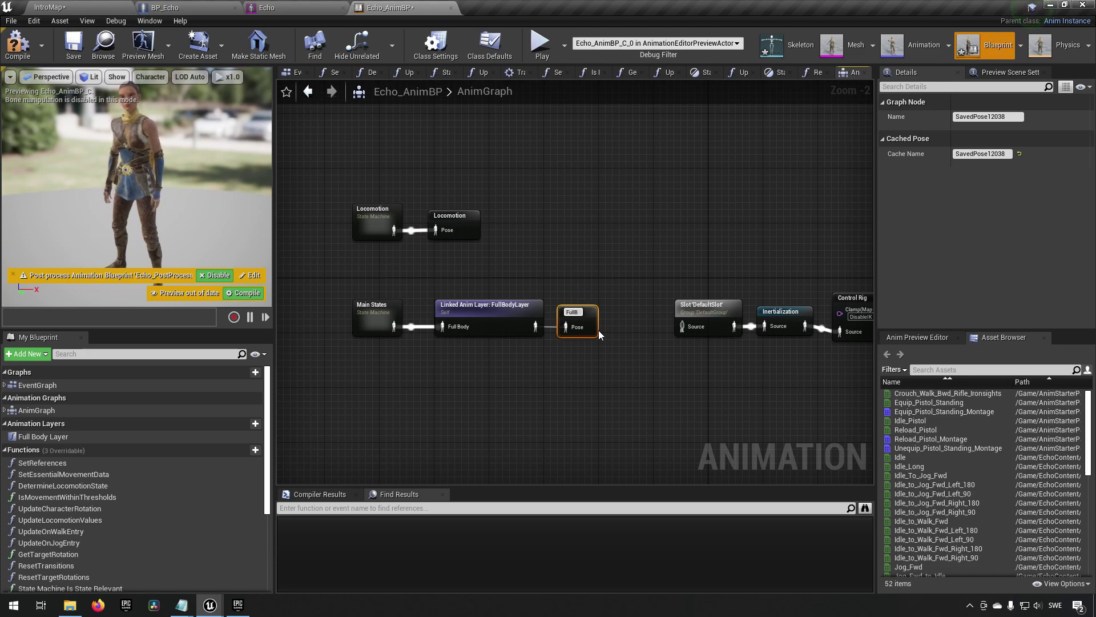
text(ody)
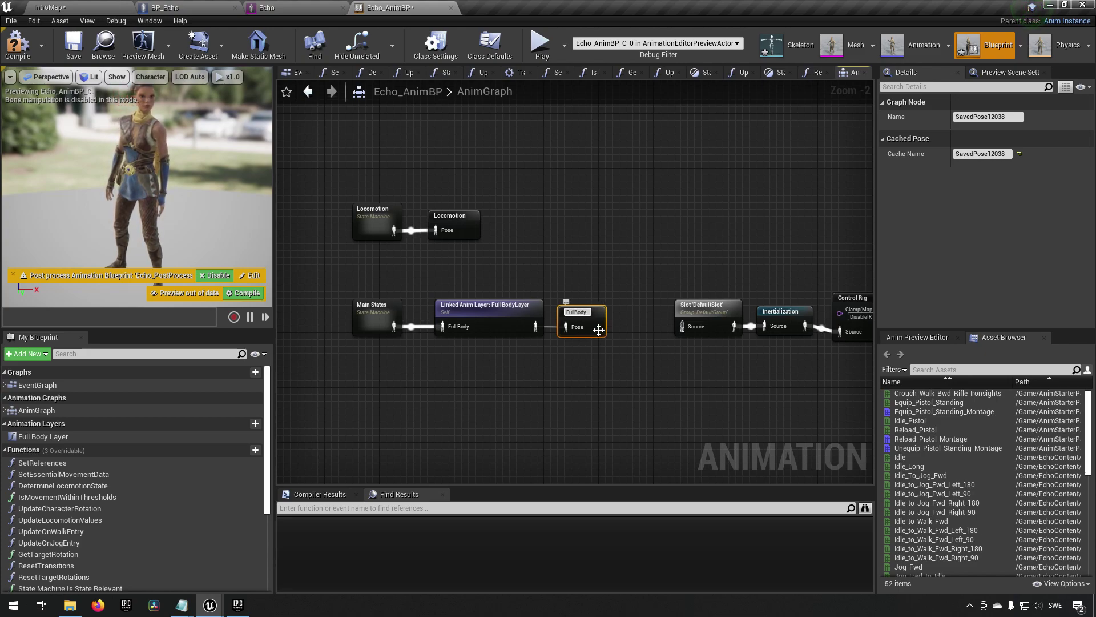
key(Return)
Add a Use cached pose 'FullBody' node and connect it to the DefaultSlot node's Source
right_drag(718, 352, 553, 348)
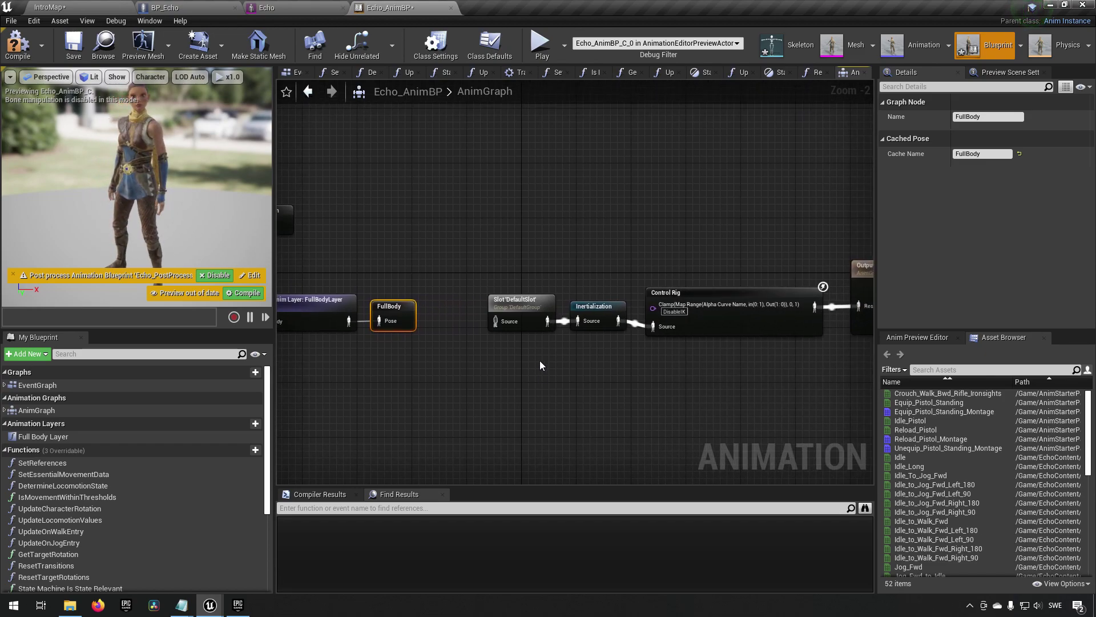
right_drag(474, 377, 481, 366)
right_click(466, 351)
text(use ca)
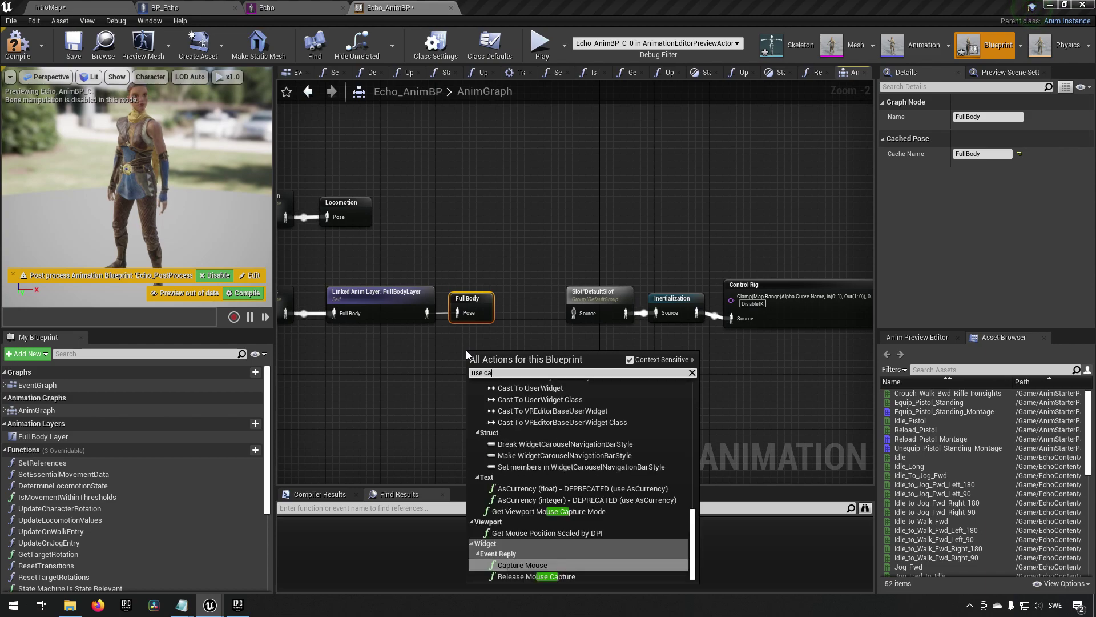
text(ch)
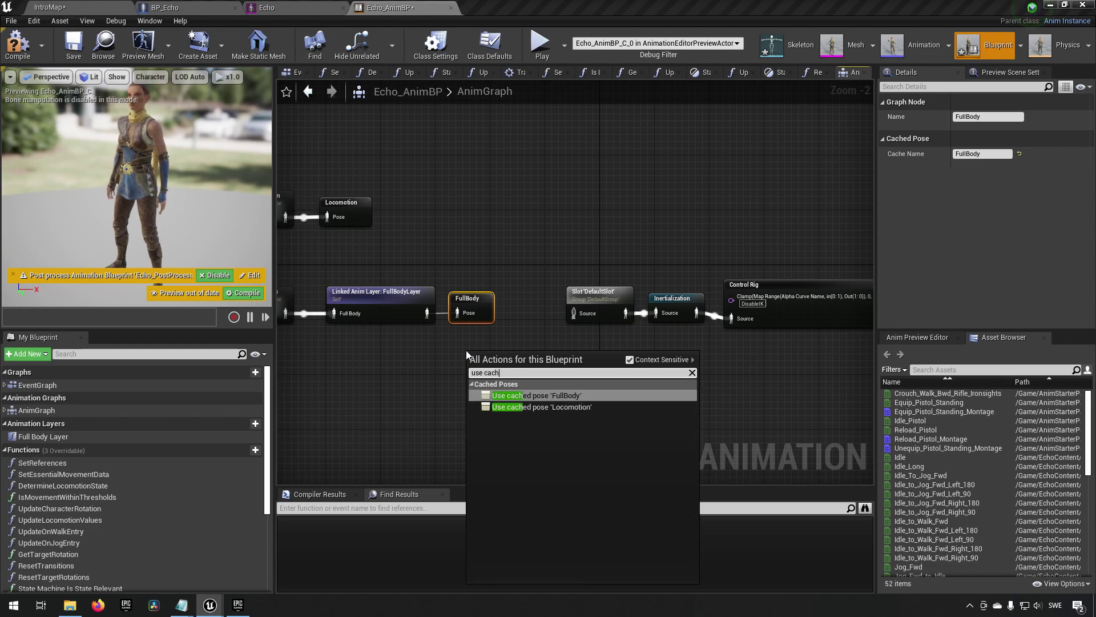
key(Return)
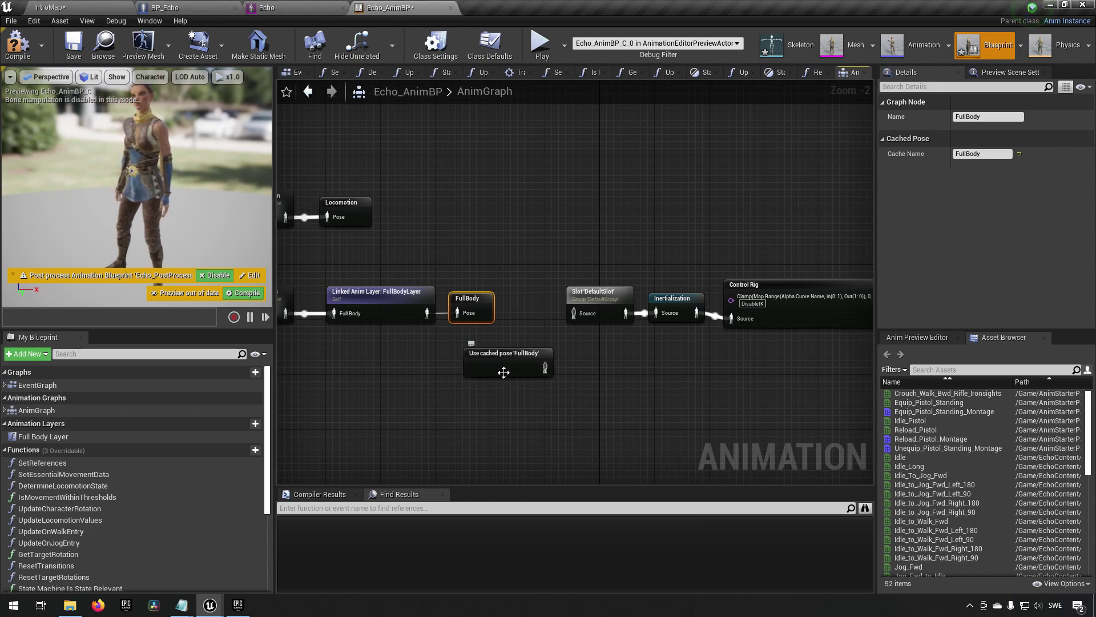
drag(545, 367, 501, 264)
Move the Main States, FullBodyLayer and FullBody nodes farther from the slot chain, and line the Use cached pose node up with DefaultSlot
right_drag(379, 396, 516, 386)
click(554, 335)
drag(554, 338, 389, 308)
drag(523, 289, 400, 288)
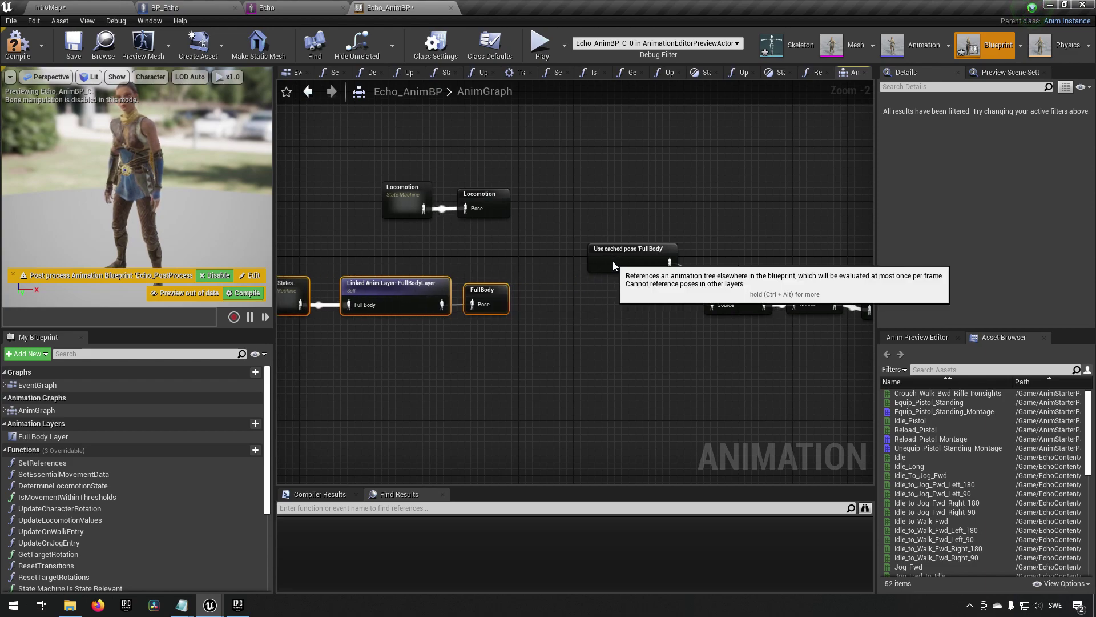
drag(613, 265, 611, 296)
Move the Output Pose node farther away from the Control Rig node
right_drag(748, 359, 439, 377)
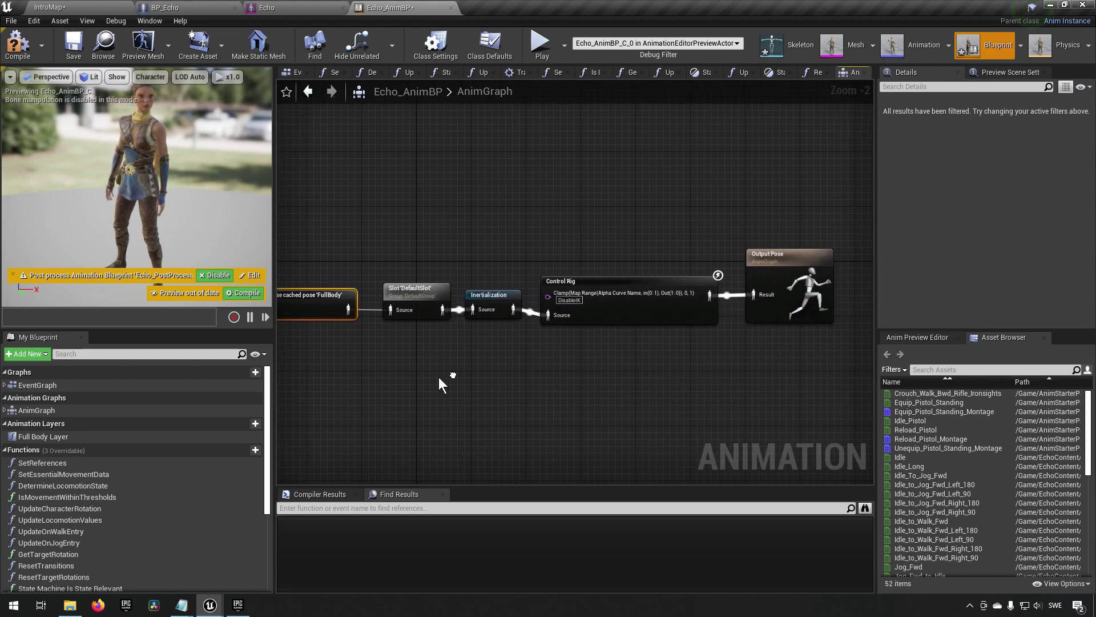
right_drag(656, 368, 472, 375)
drag(599, 268, 685, 268)
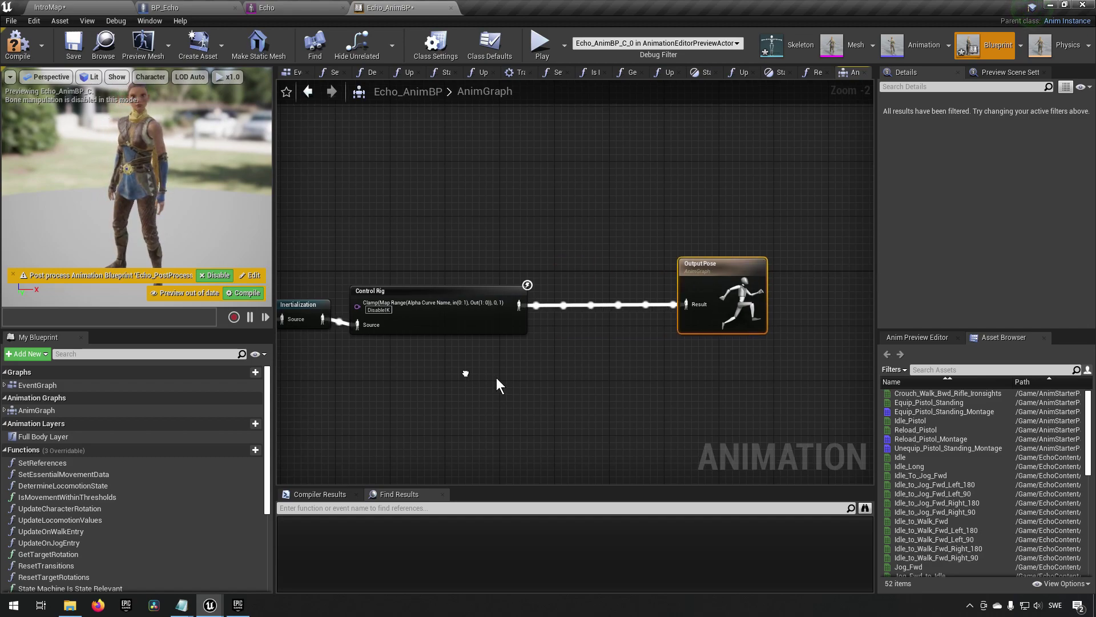
Place a second Use cached pose 'FullBody' node above the Control Rig node by copying the existing one
right_drag(487, 375, 691, 376)
drag(339, 240, 769, 392)
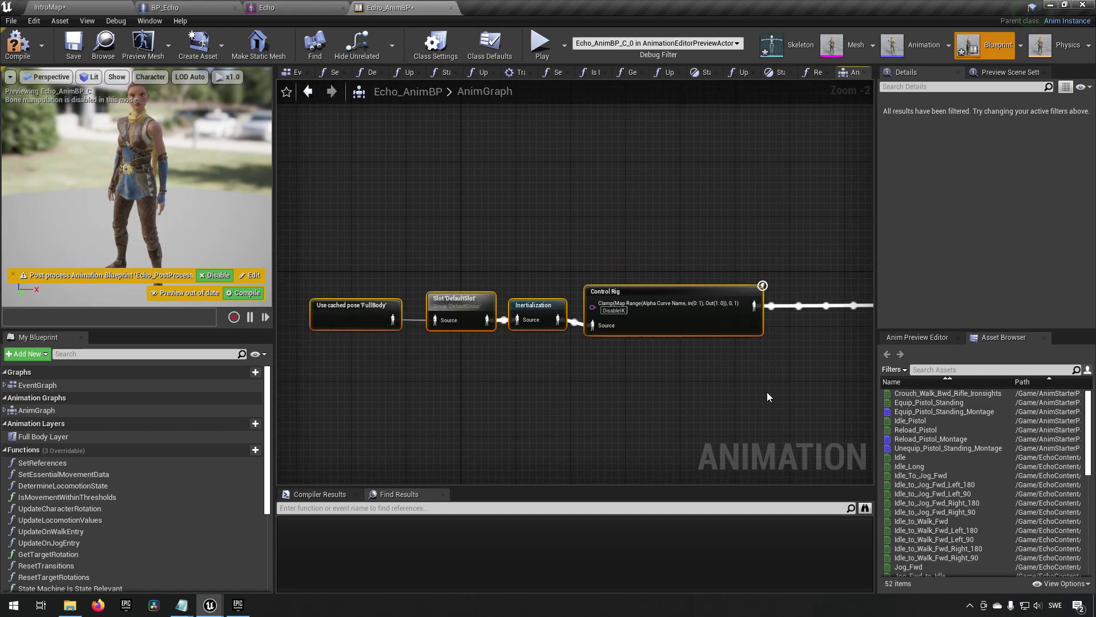
right_drag(763, 393, 631, 423)
right_drag(494, 400, 573, 442)
click(351, 348)
key(ctrl+x)
key(ctrl+v)
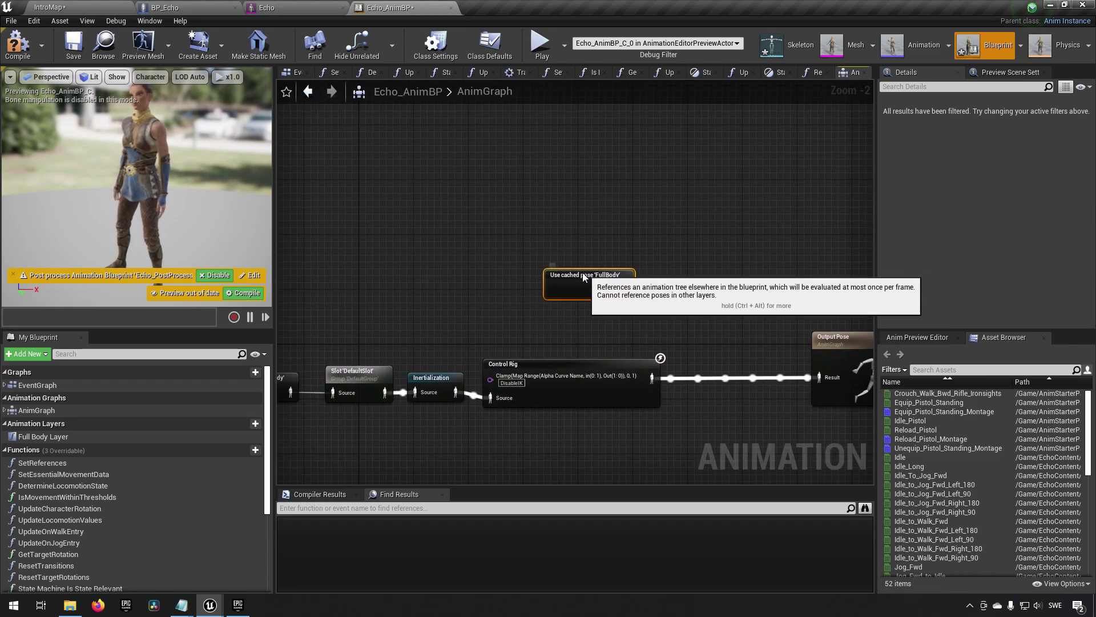
drag(571, 277, 565, 298)
Disconnect the Control Rig node from Output Pose and shift Output Pose a little farther away
right_drag(724, 433, 643, 403)
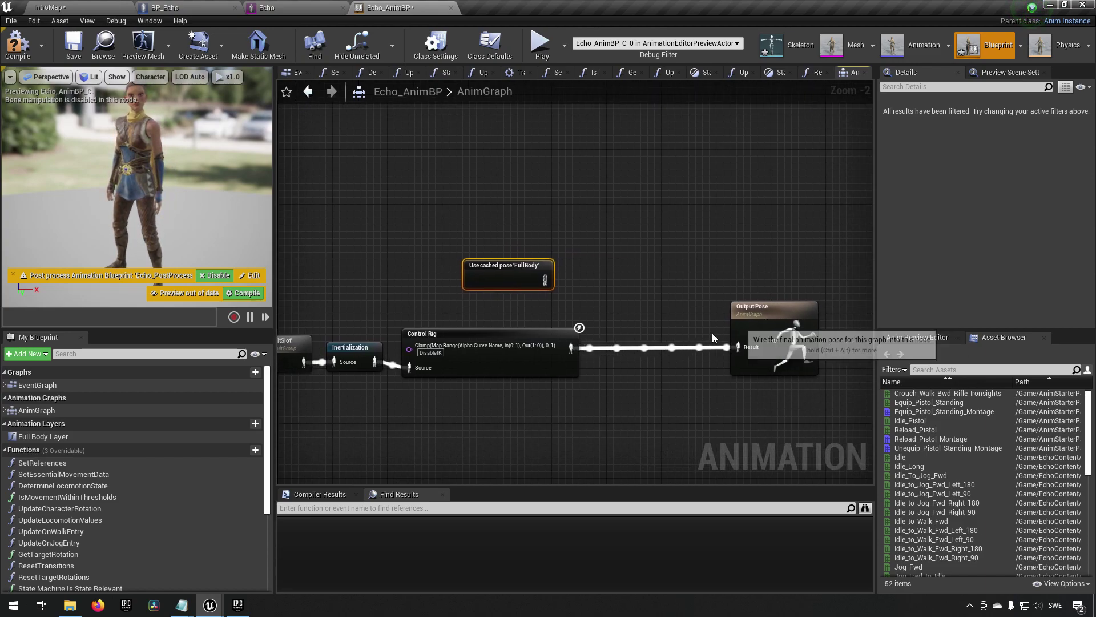
alt+click(570, 348)
click(779, 309)
drag(779, 309, 813, 310)
Add a Layered blend per bone node, feeding the FullBody cached pose into Base Pose and the Control Rig output into Blend Poses 0
right_click(614, 290)
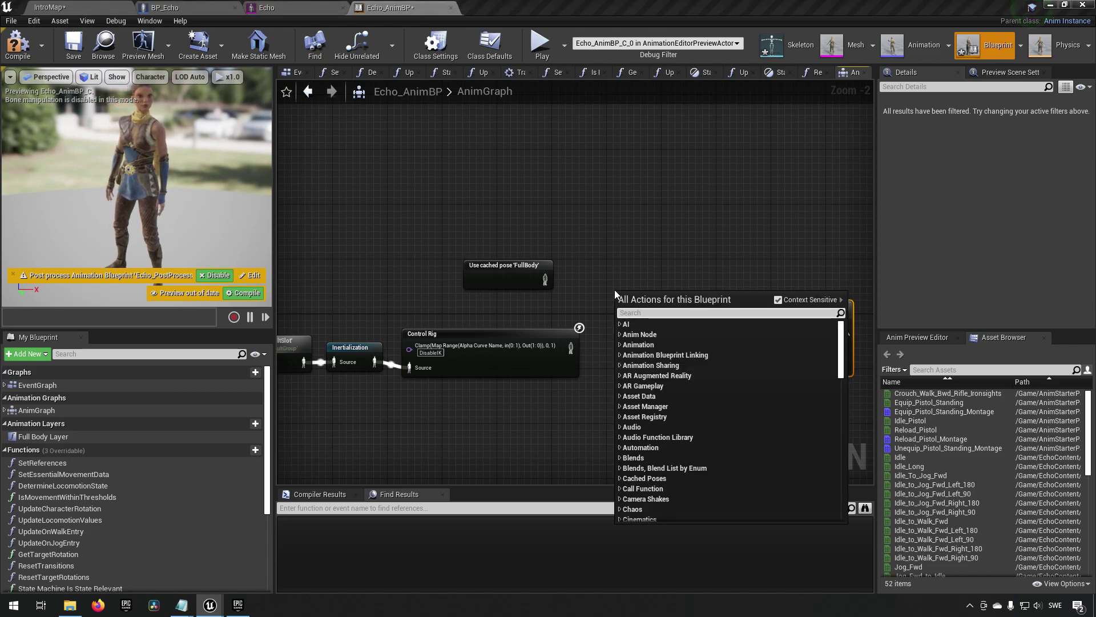
text(layer blend)
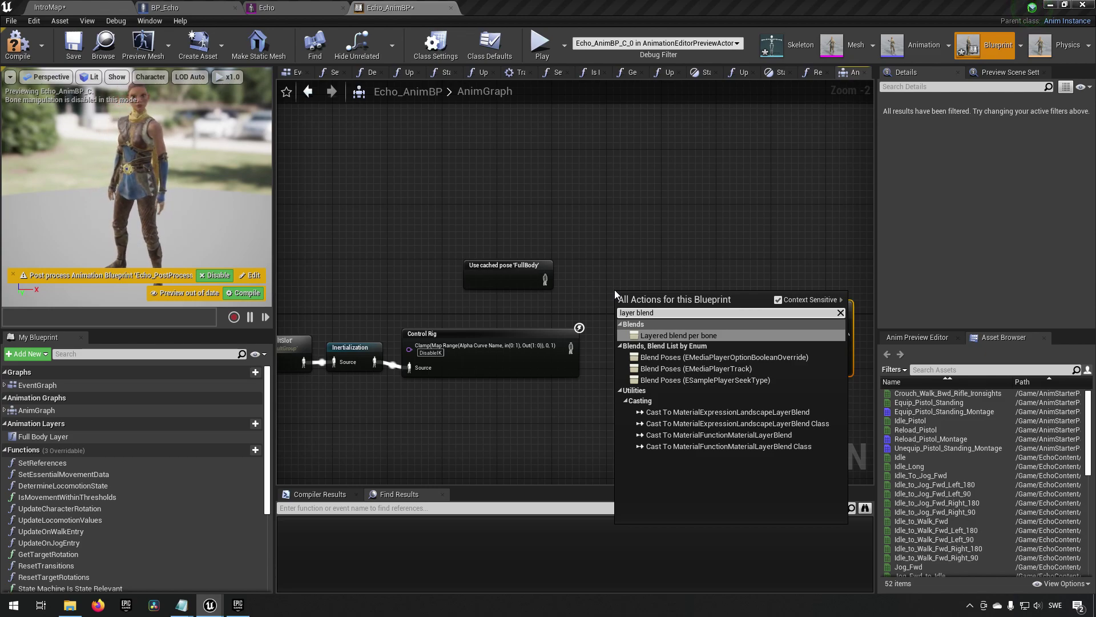
key(Return)
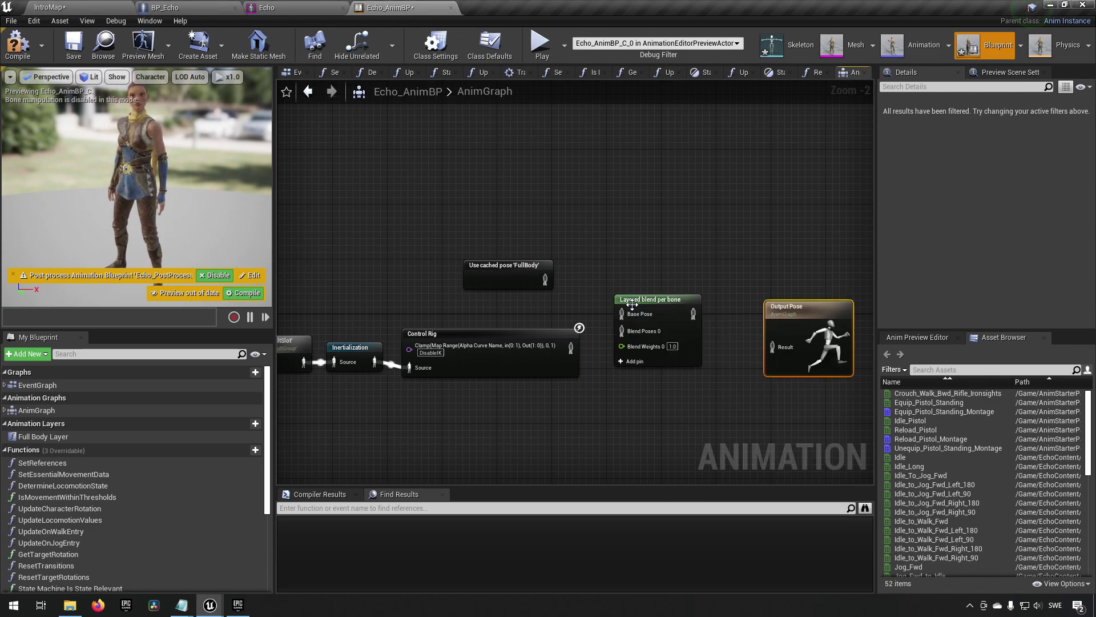
drag(646, 309, 653, 302)
drag(544, 279, 637, 309)
drag(502, 279, 528, 293)
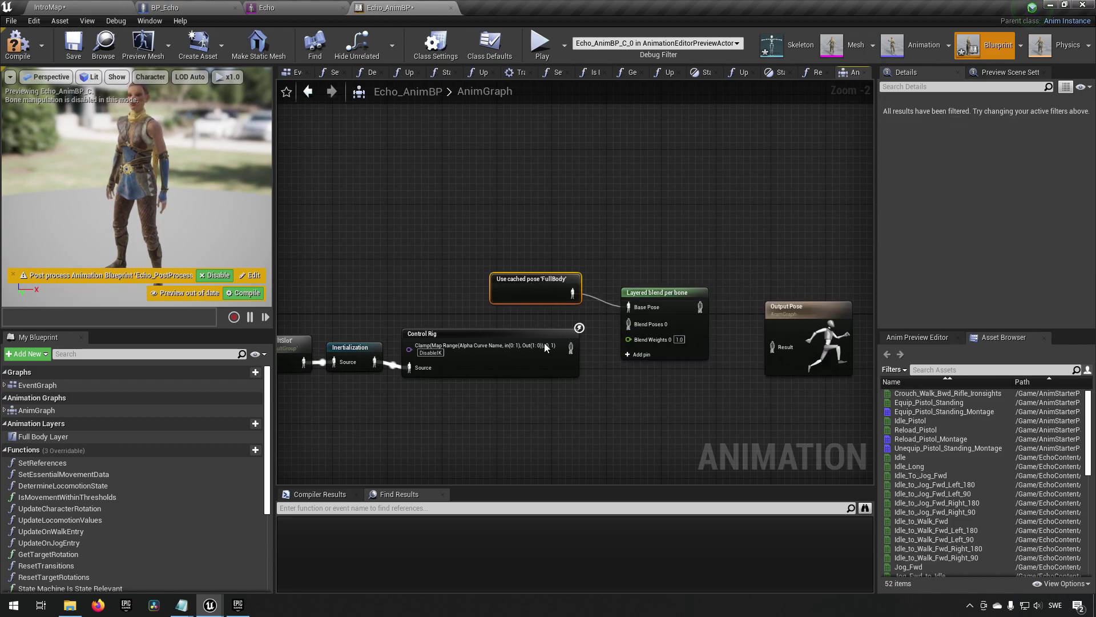
drag(569, 347, 640, 324)
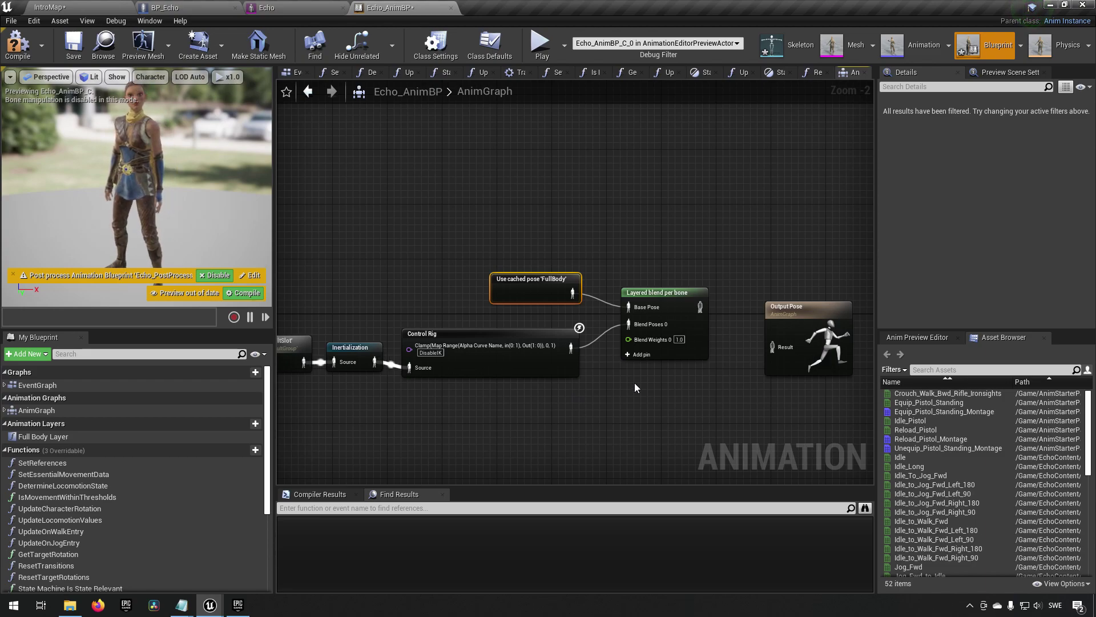
Review the DefaultSlot, Inertialization and Control Rig chain and the cached pose feeding the Layered blend per bone node
click(680, 339)
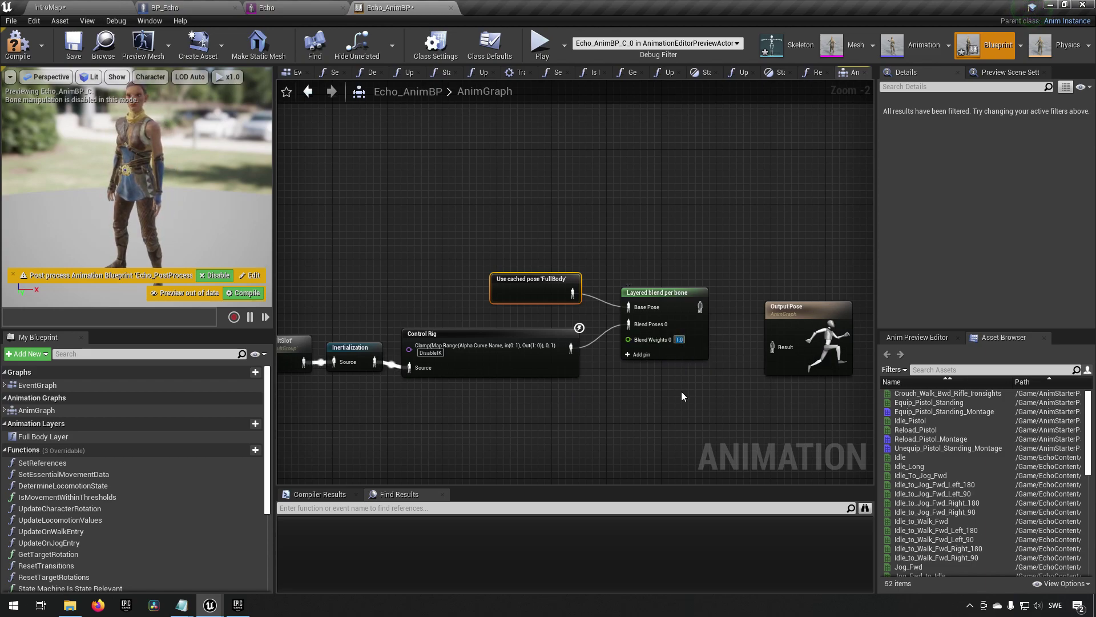
right_drag(517, 418, 598, 409)
click(352, 334)
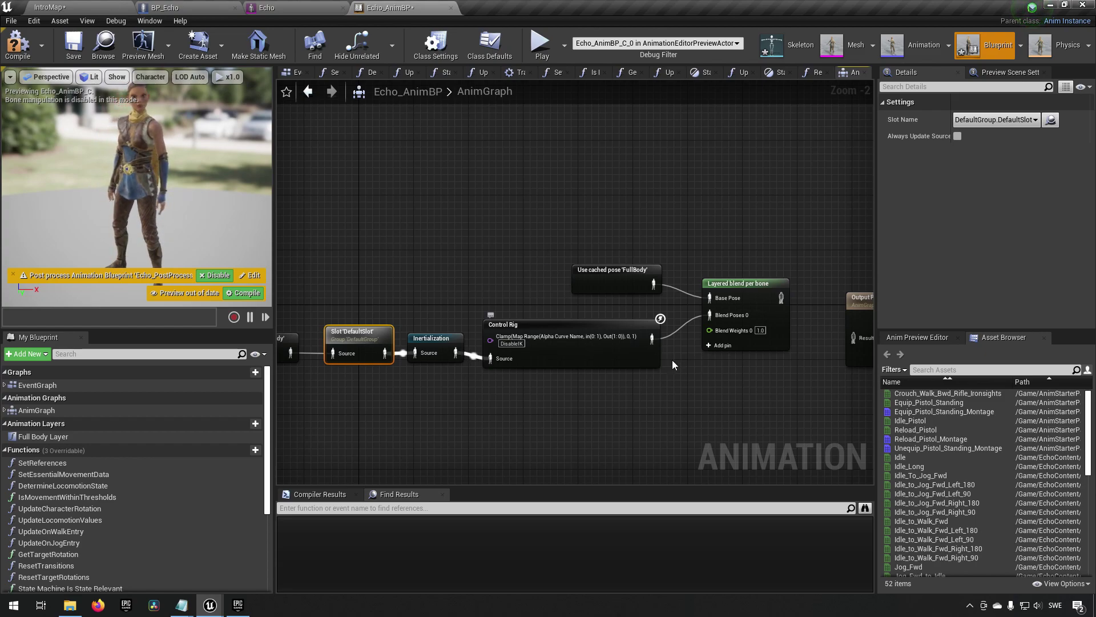
right_drag(719, 379, 682, 378)
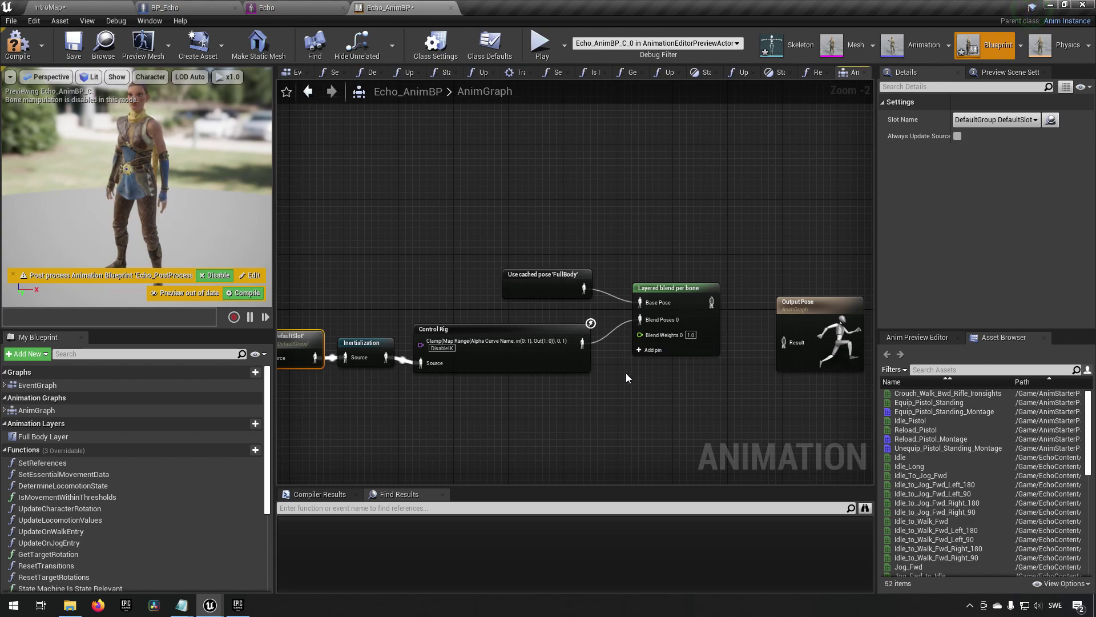
right_drag(627, 372, 647, 378)
drag(485, 225, 624, 304)
right_drag(461, 410, 595, 389)
drag(301, 282, 766, 398)
right_drag(762, 406, 606, 425)
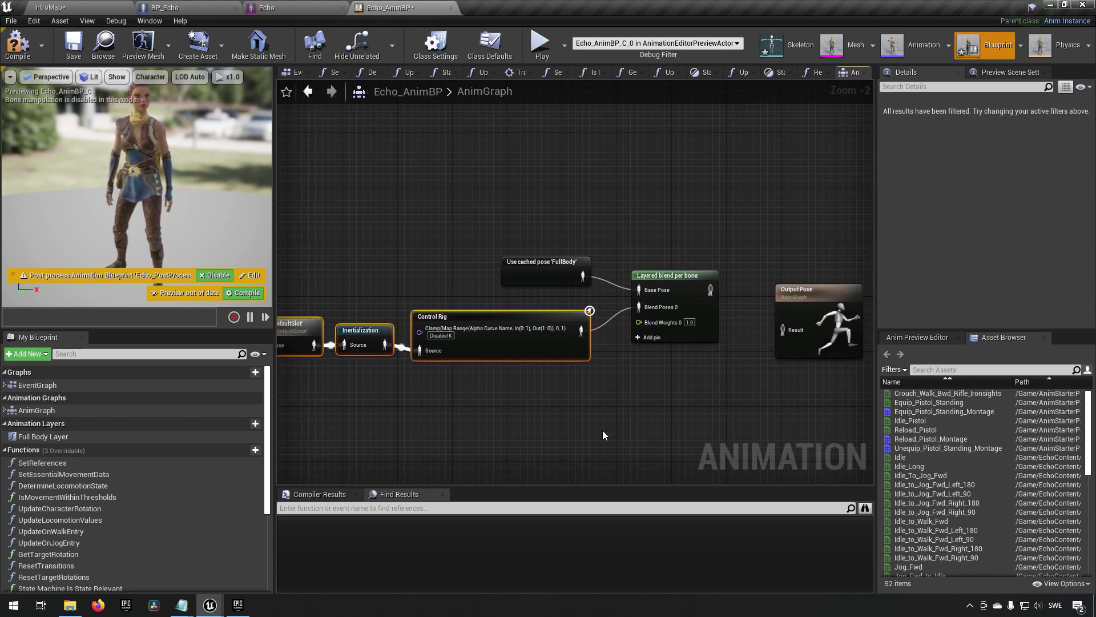
right_drag(448, 423, 649, 413)
click(376, 312)
drag(336, 240, 452, 382)
right_drag(718, 412, 514, 409)
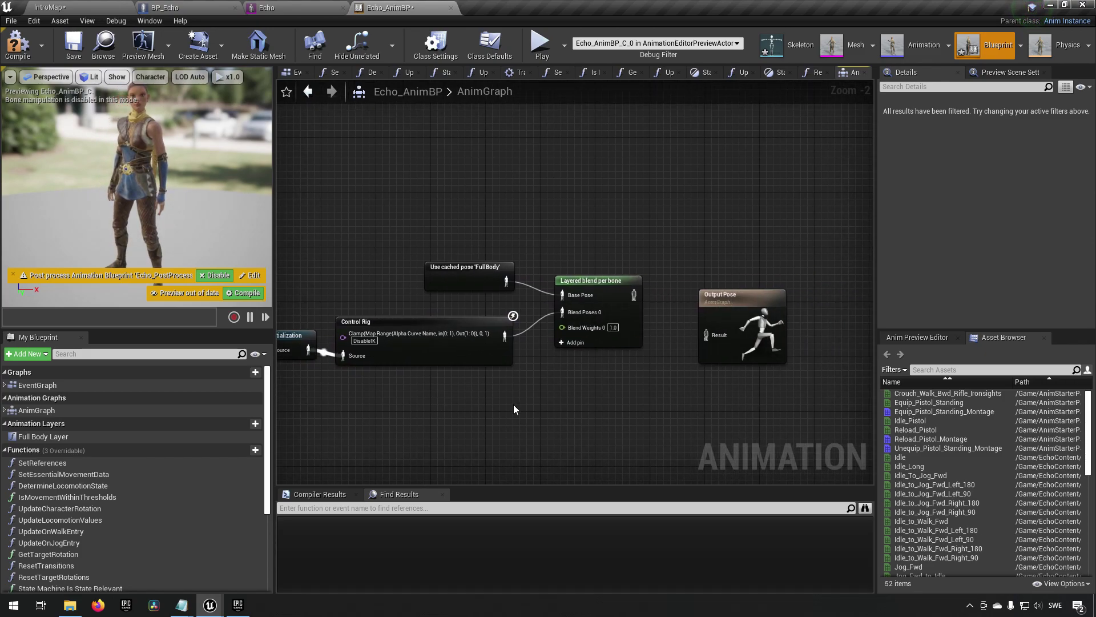
Add a branch filter to layer 0 of the Layered blend per bone node with Bone Name spine_02
click(616, 336)
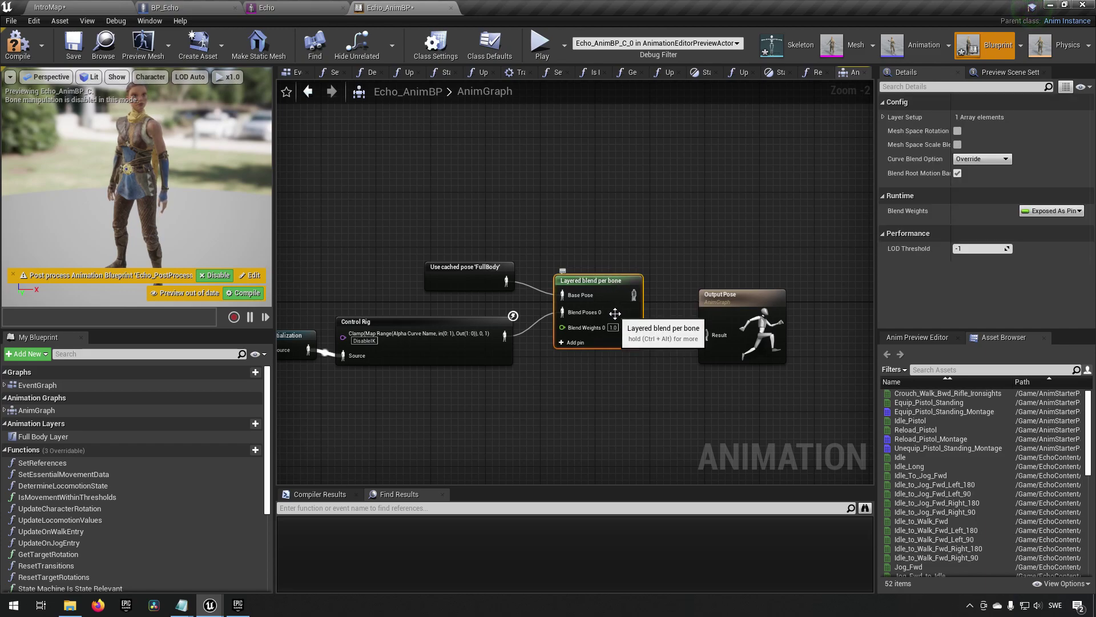
click(884, 117)
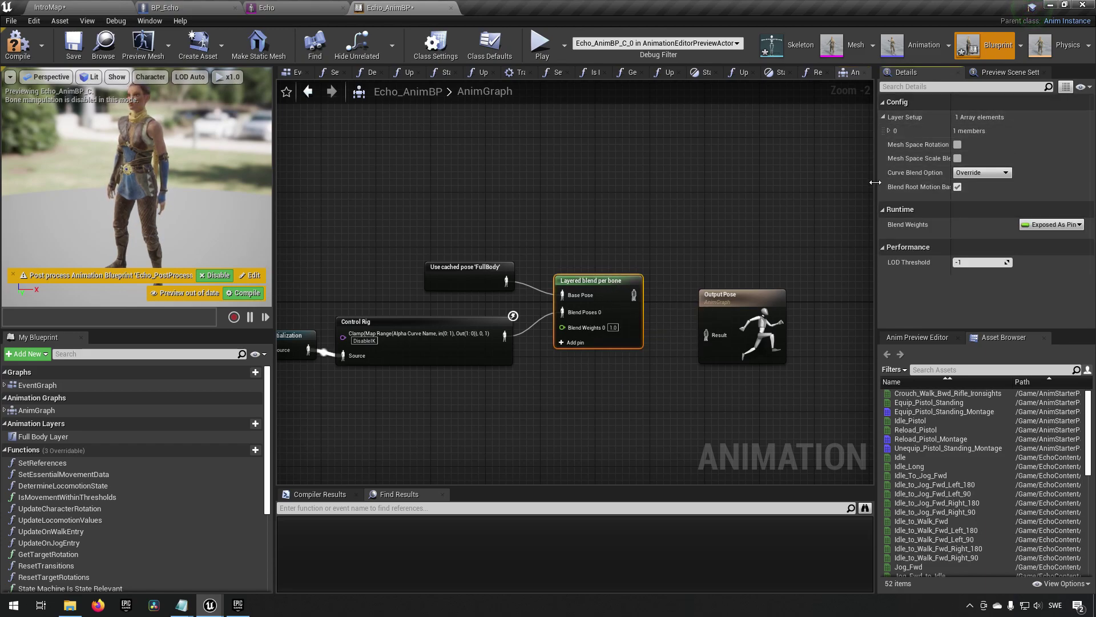
click(890, 131)
click(1020, 145)
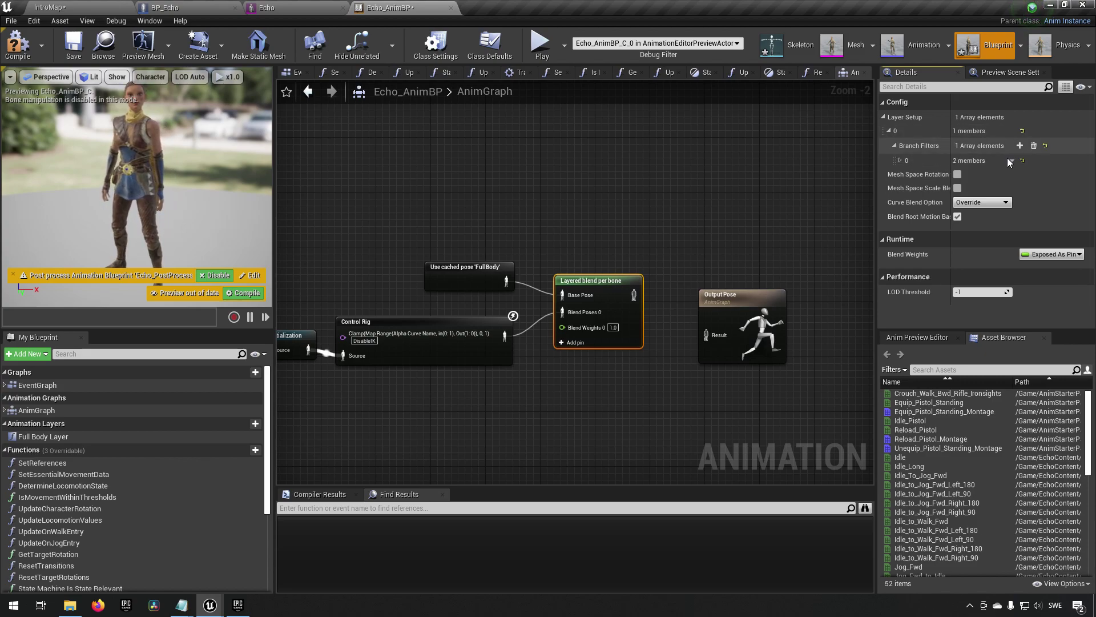
click(900, 161)
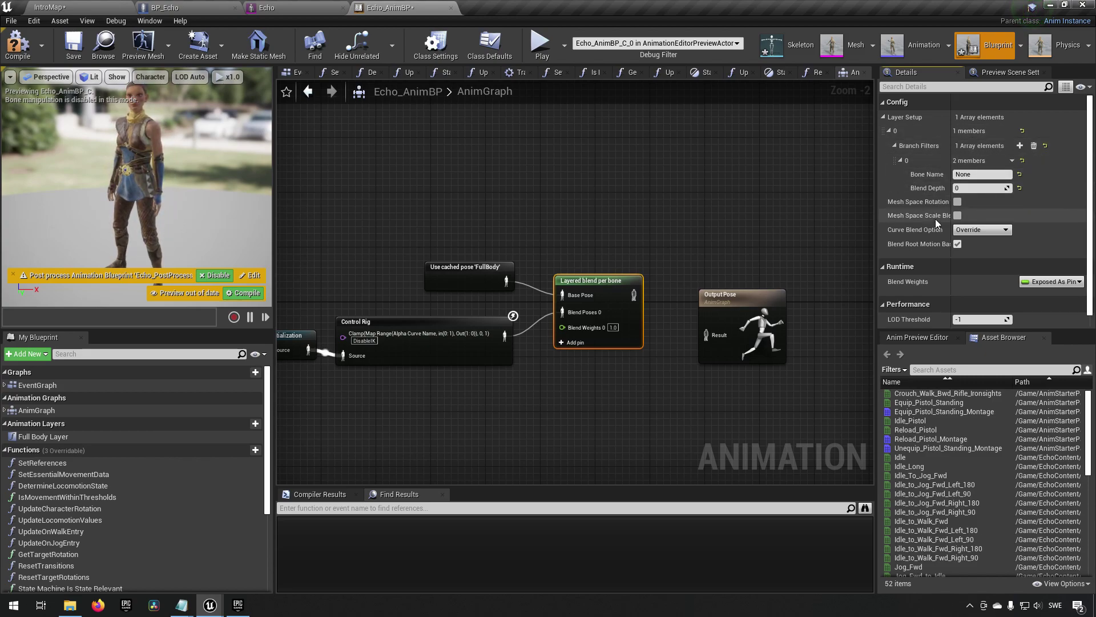
click(981, 174)
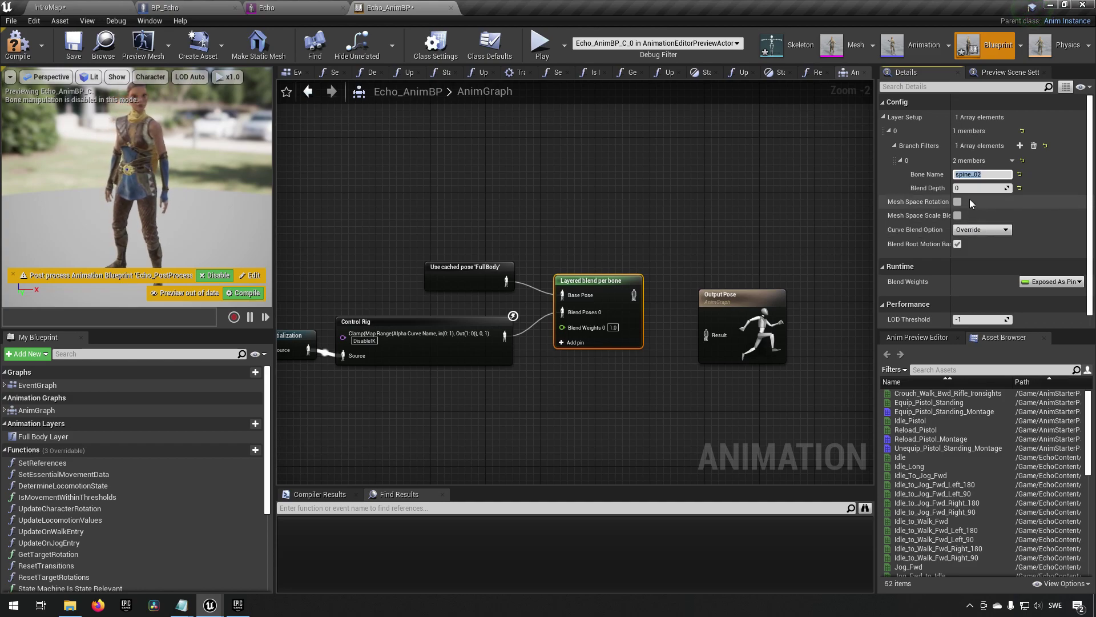
key(Tab)
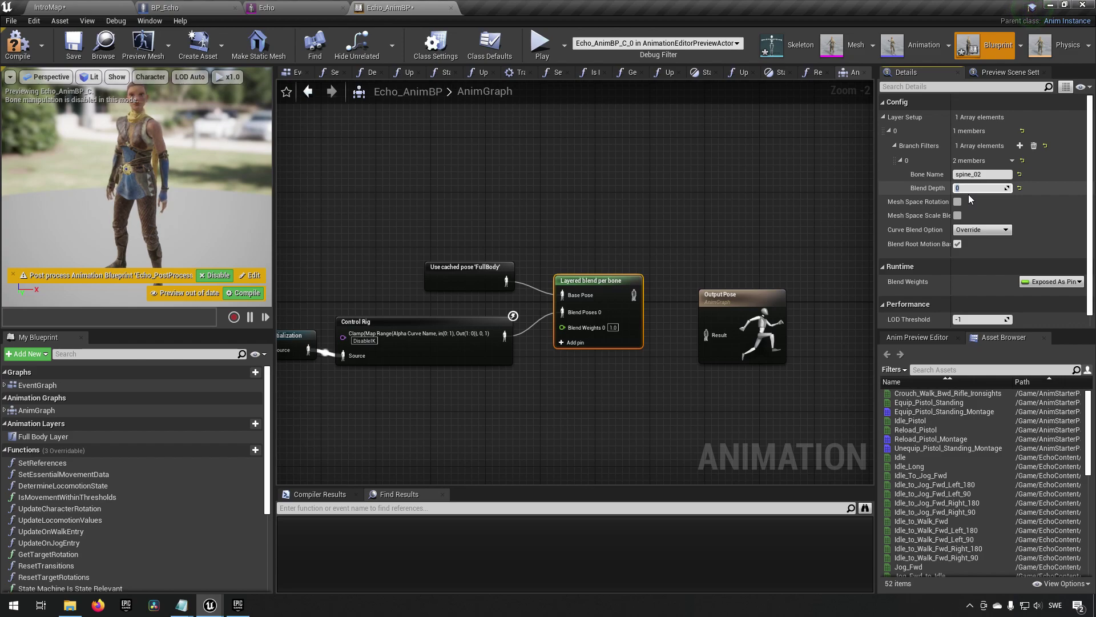
Enable Mesh Space Rotation Blend on the Layered blend per bone node and set its Curve Blend Option to Use Max Value
click(957, 202)
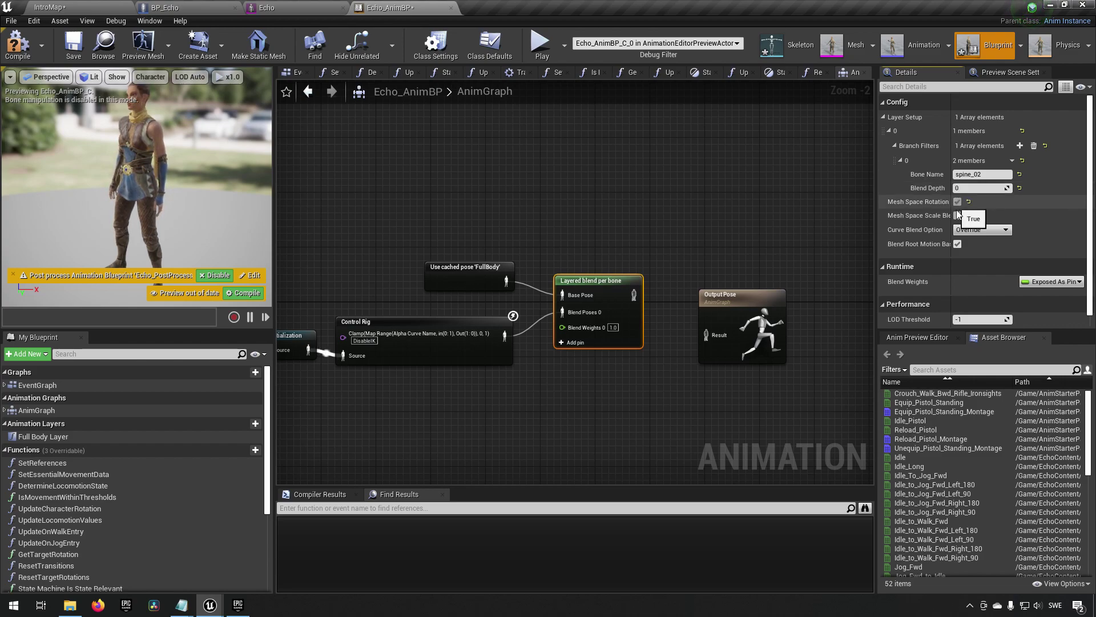
click(982, 231)
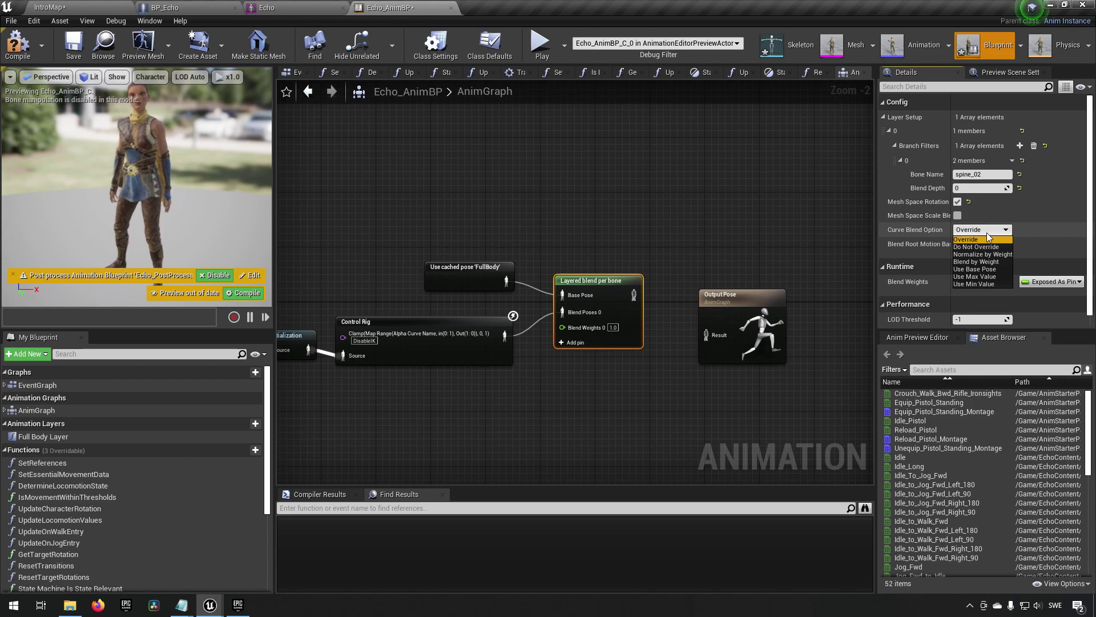
click(989, 277)
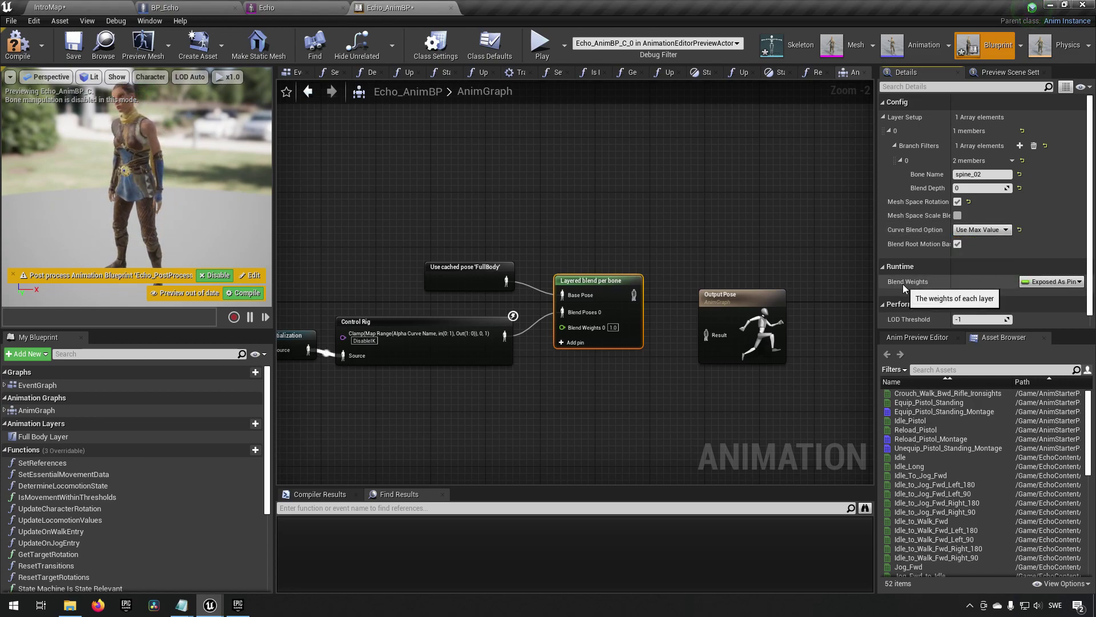
Connect the Layered blend per bone output to the Output Pose Result, align the nodes, and compile and save Echo_AnimBP
drag(634, 295, 709, 335)
drag(607, 282, 614, 309)
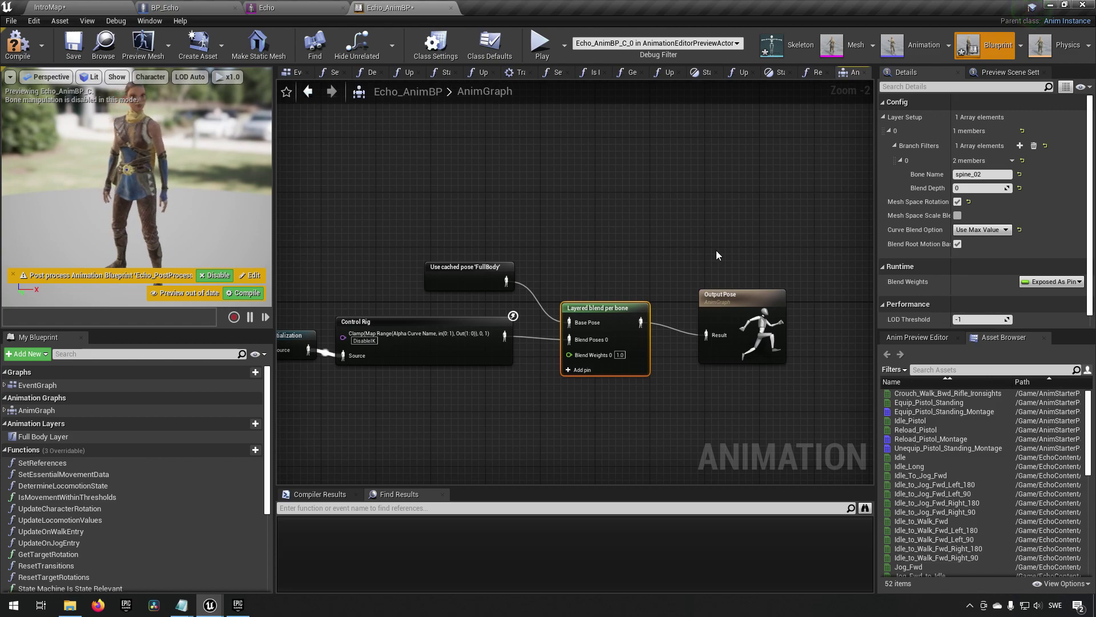
drag(730, 314, 729, 300)
right_drag(618, 421, 645, 399)
click(19, 53)
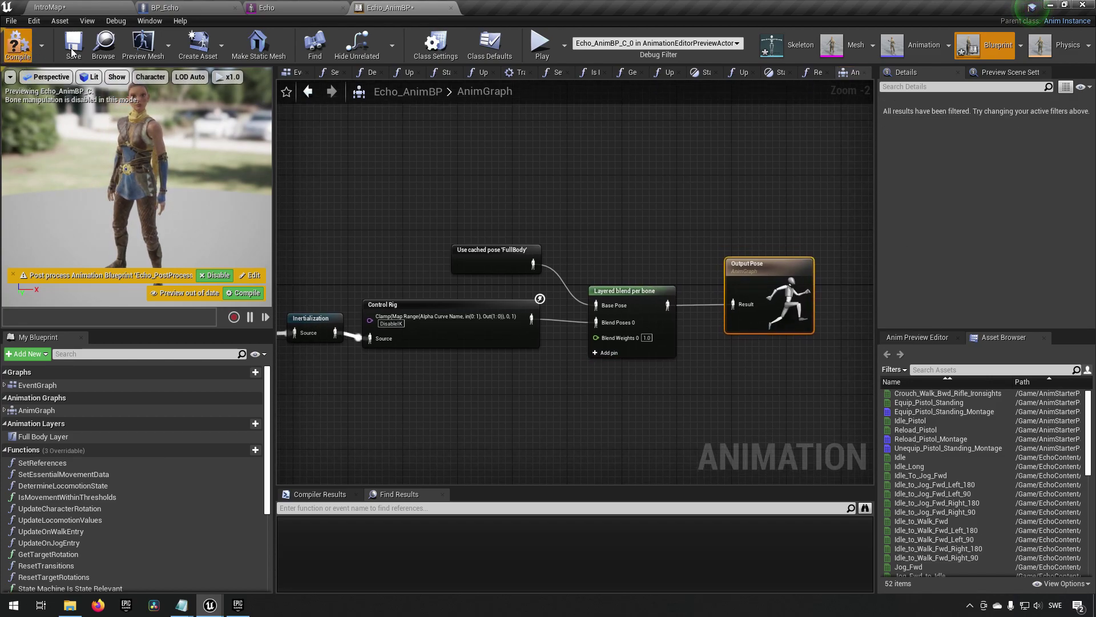
click(71, 51)
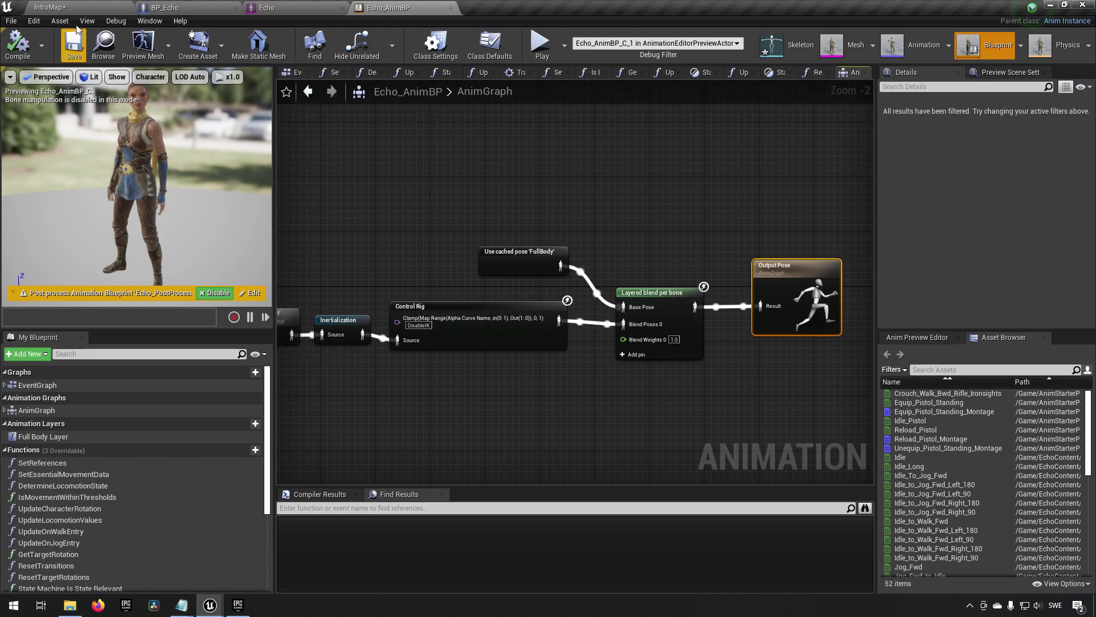
click(51, 7)
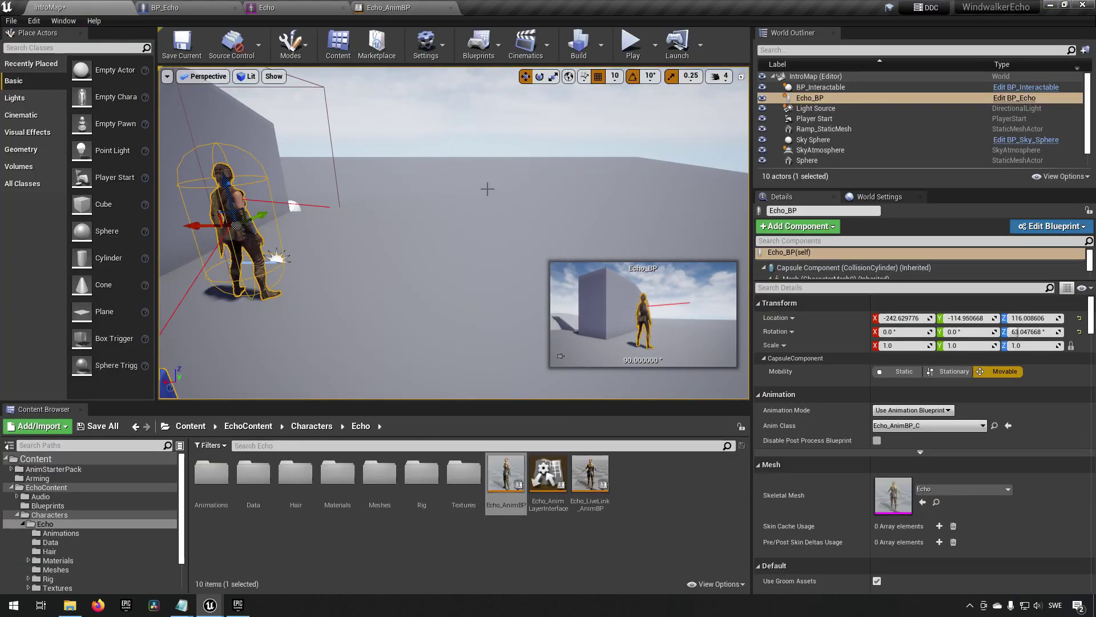
click(393, 8)
click(222, 8)
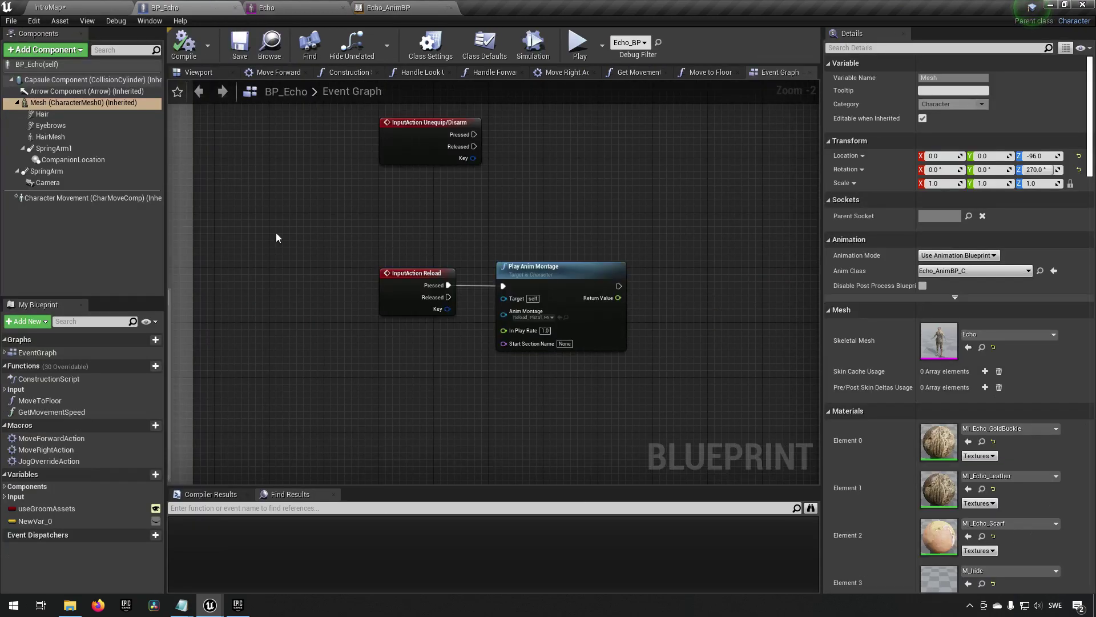
right_drag(440, 194, 470, 200)
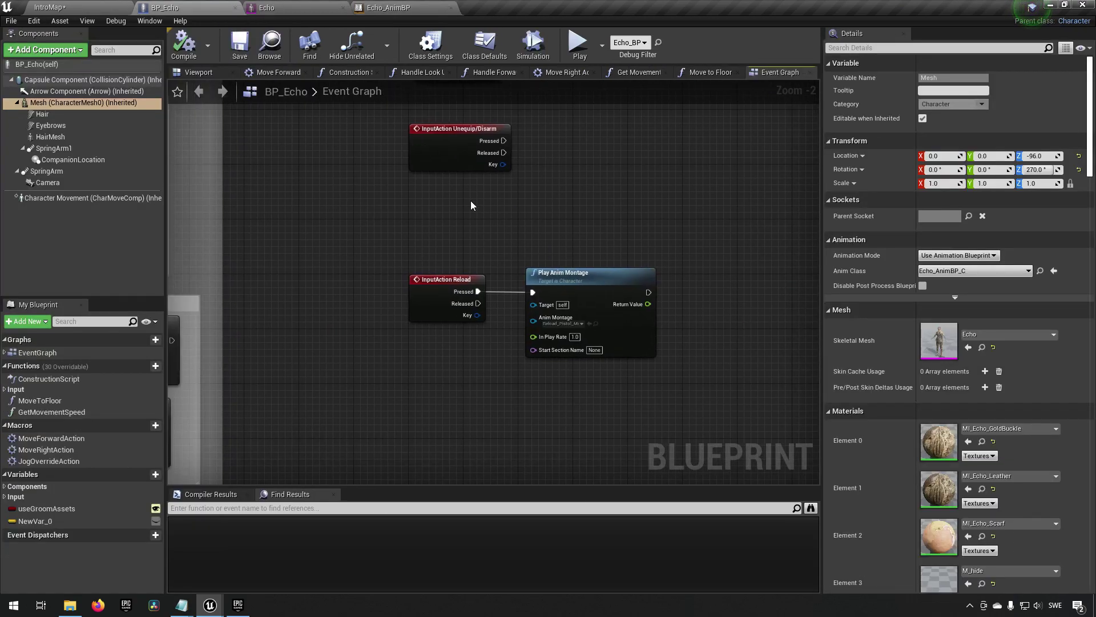
Play-test IntroMap, running Echo in several directions to check the reload montage with locomotion, and end the session
click(73, 7)
click(628, 45)
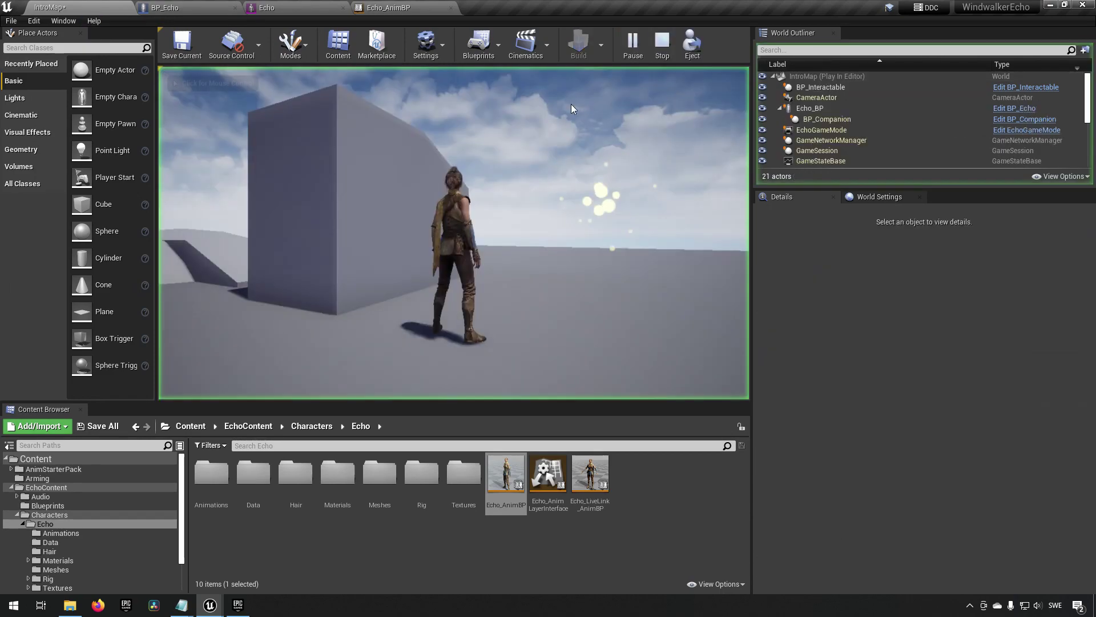
key(s)
key(d)
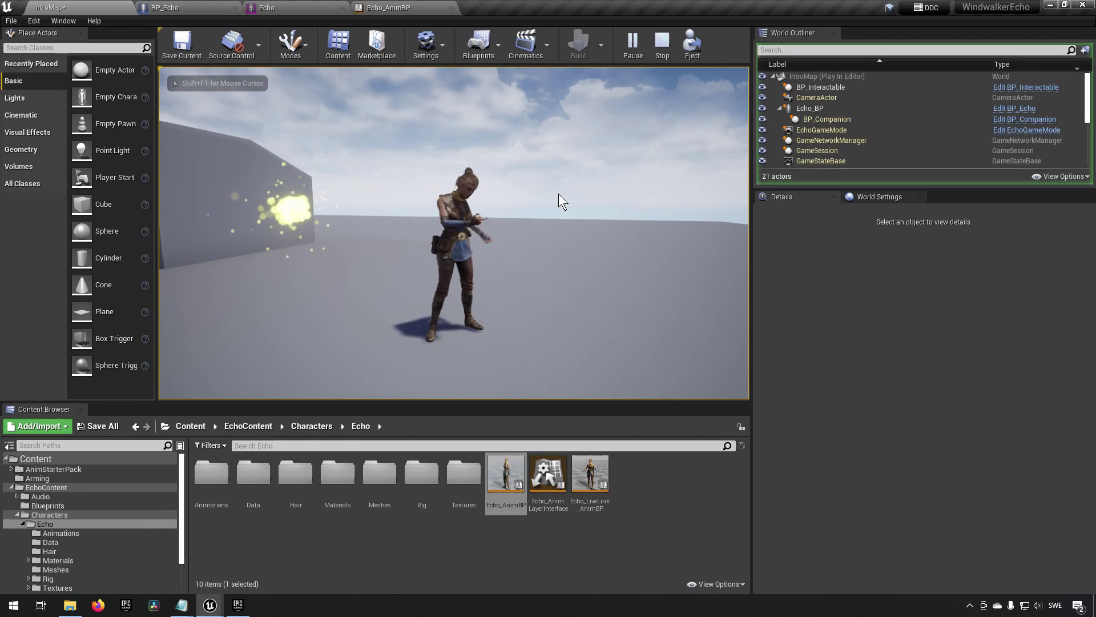
key(w)
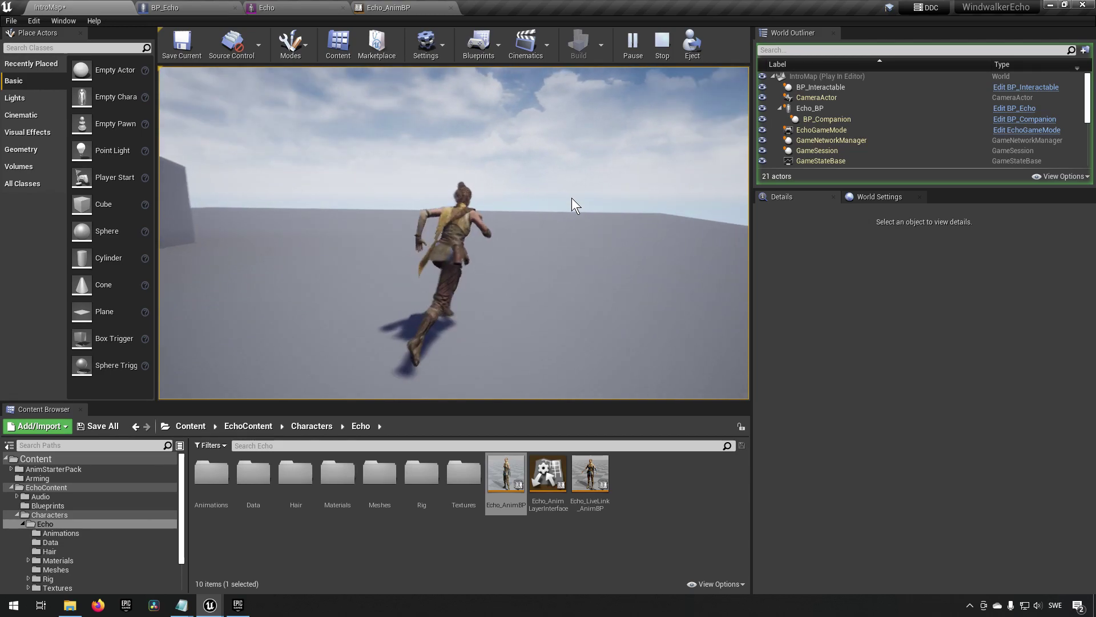
key(a)
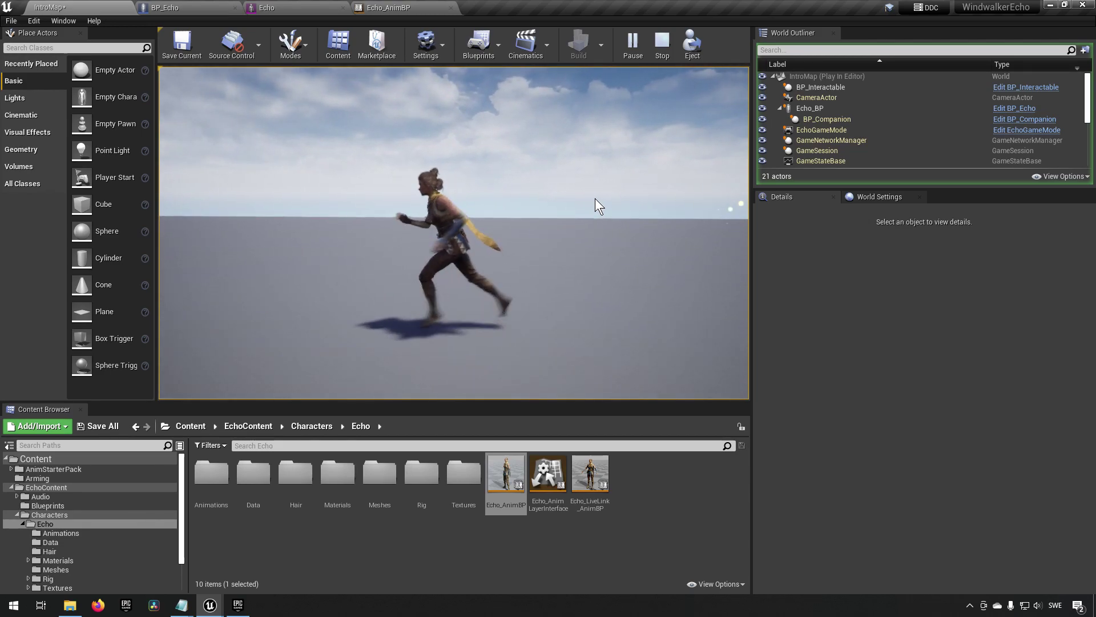
key(s)
key(d)
key(s)
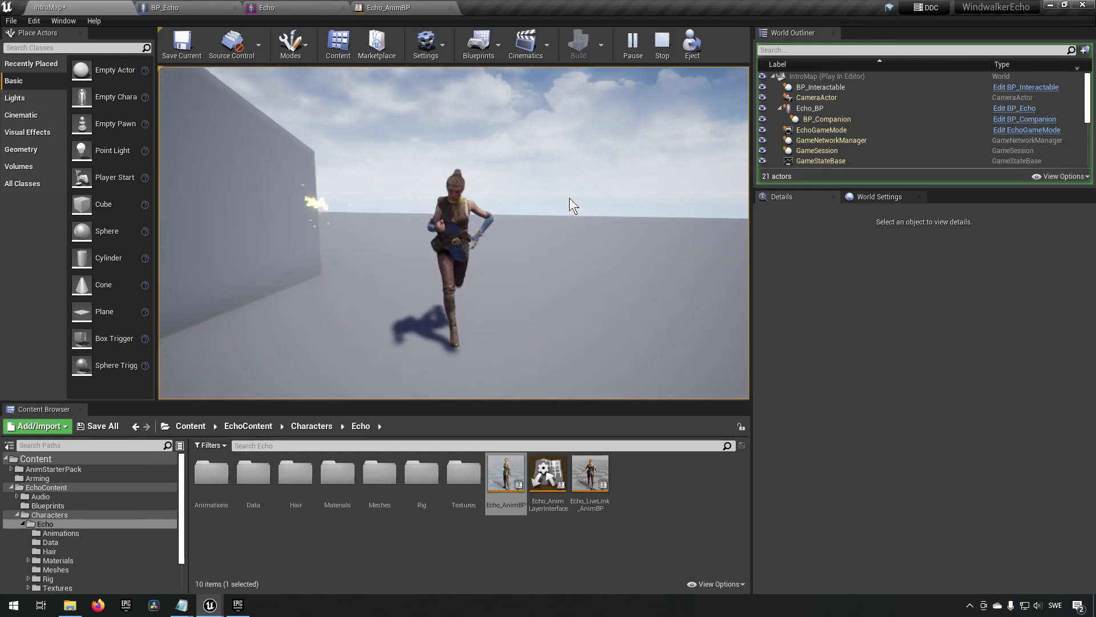
key(d)
key(s)
key(a)
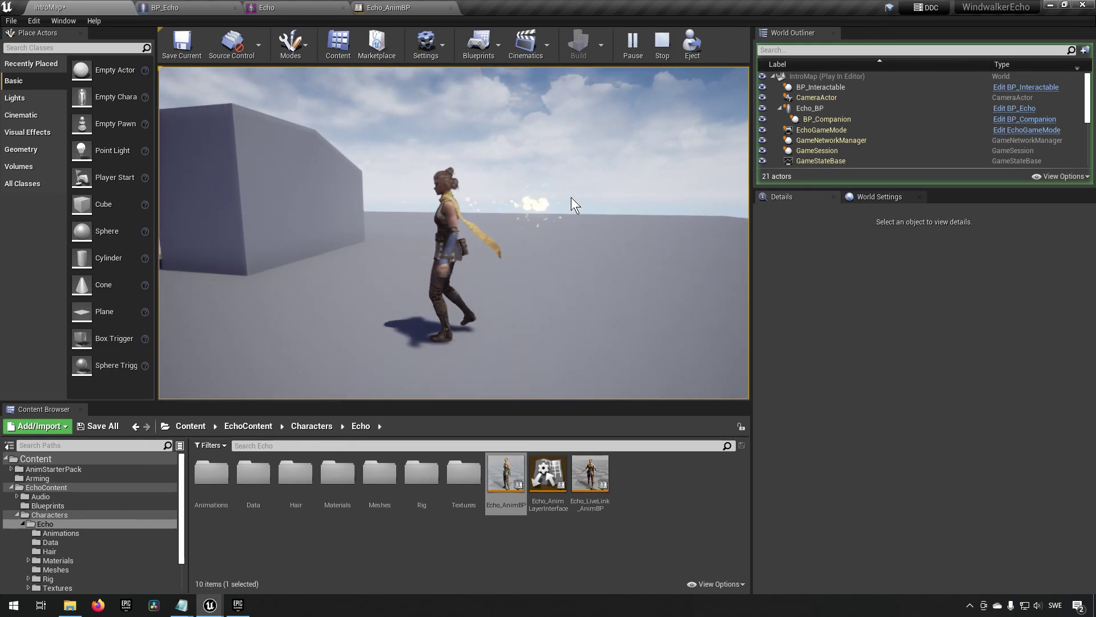
key(Escape)
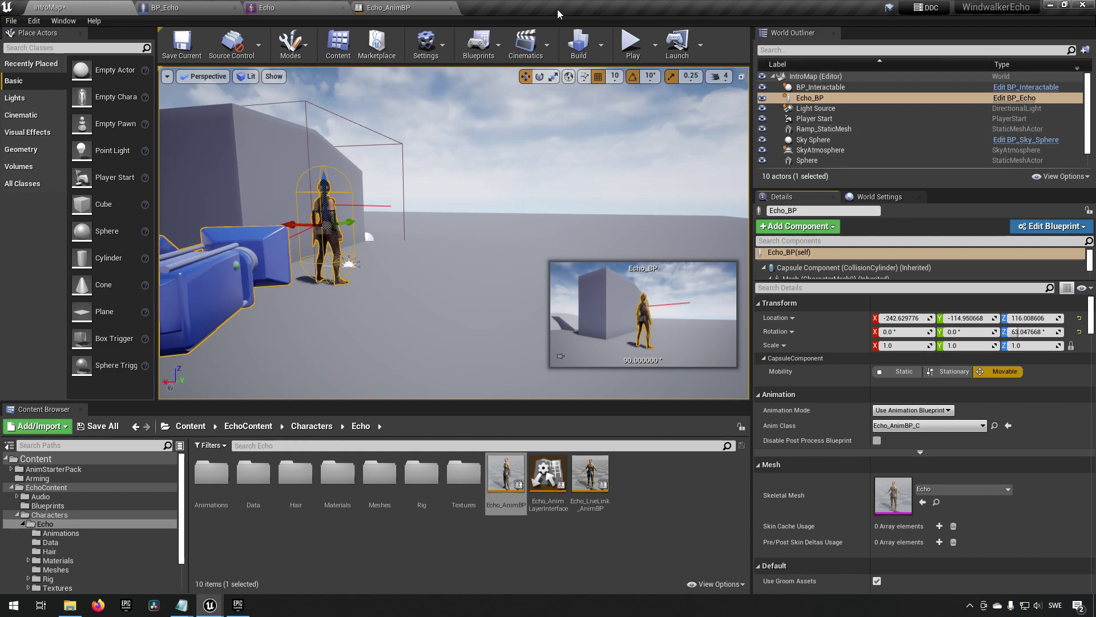
Add a socket to the hand_r bone in the Echo skeletal mesh and save the mesh
click(289, 8)
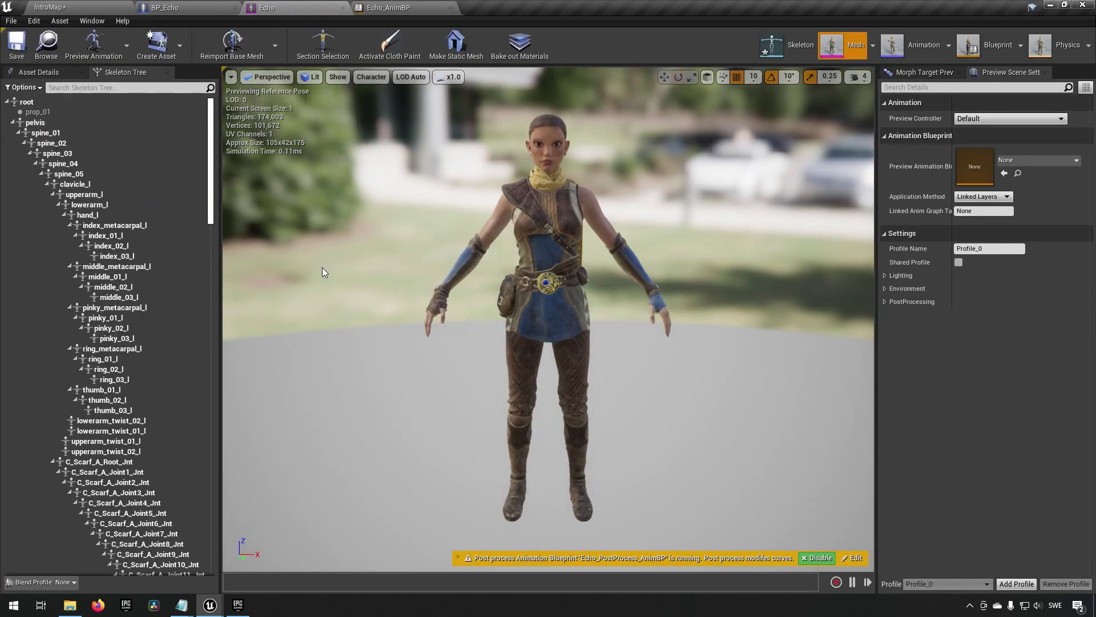
click(440, 308)
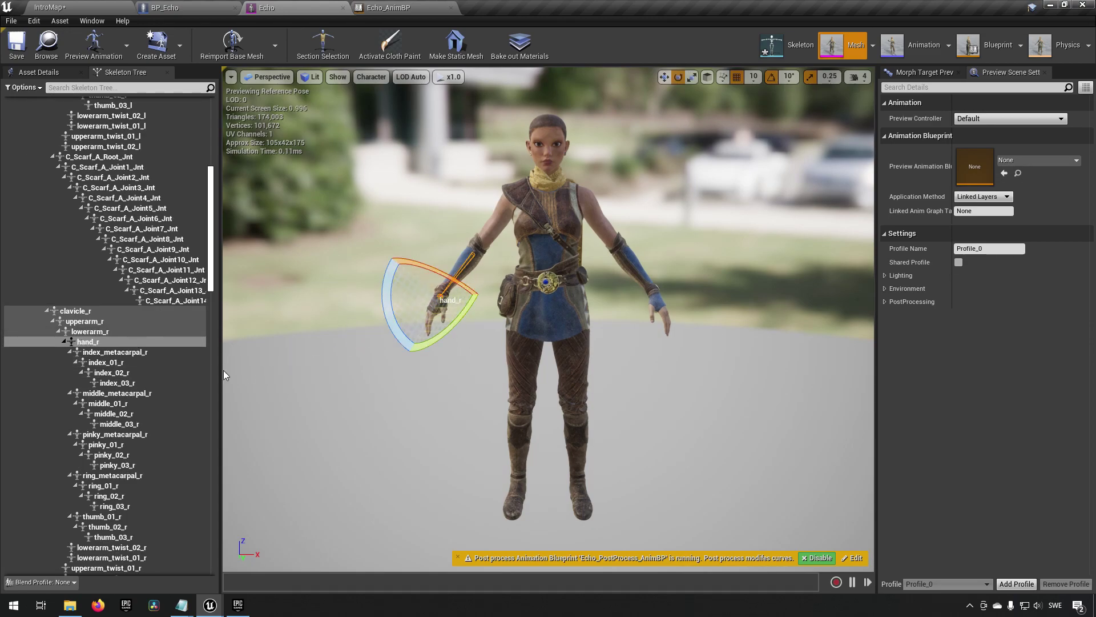
click(101, 341)
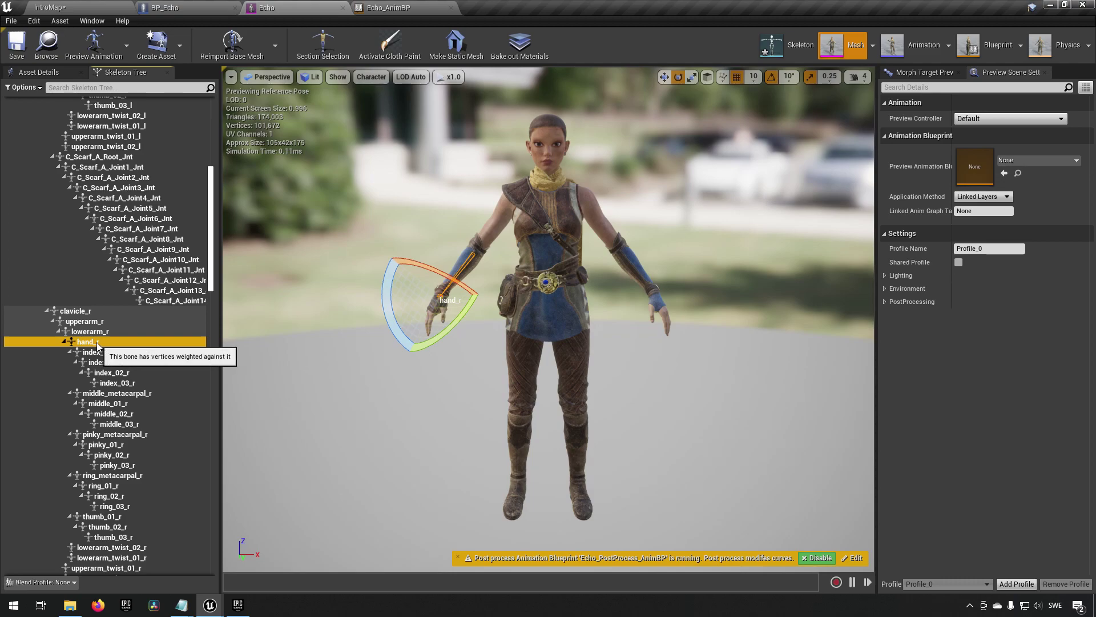
right_click(98, 343)
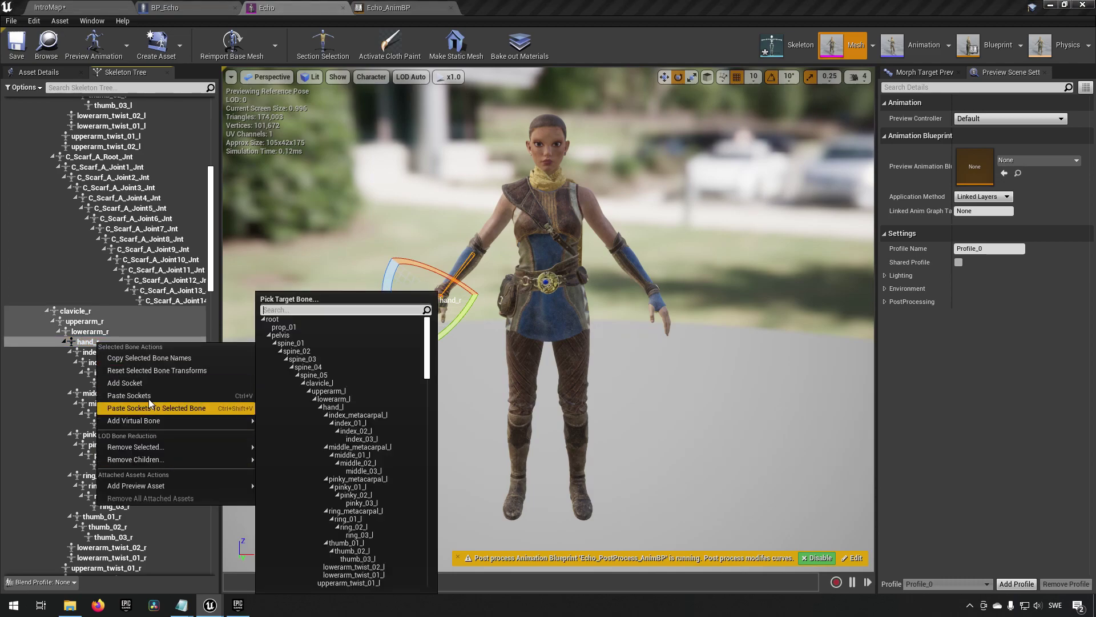
click(151, 383)
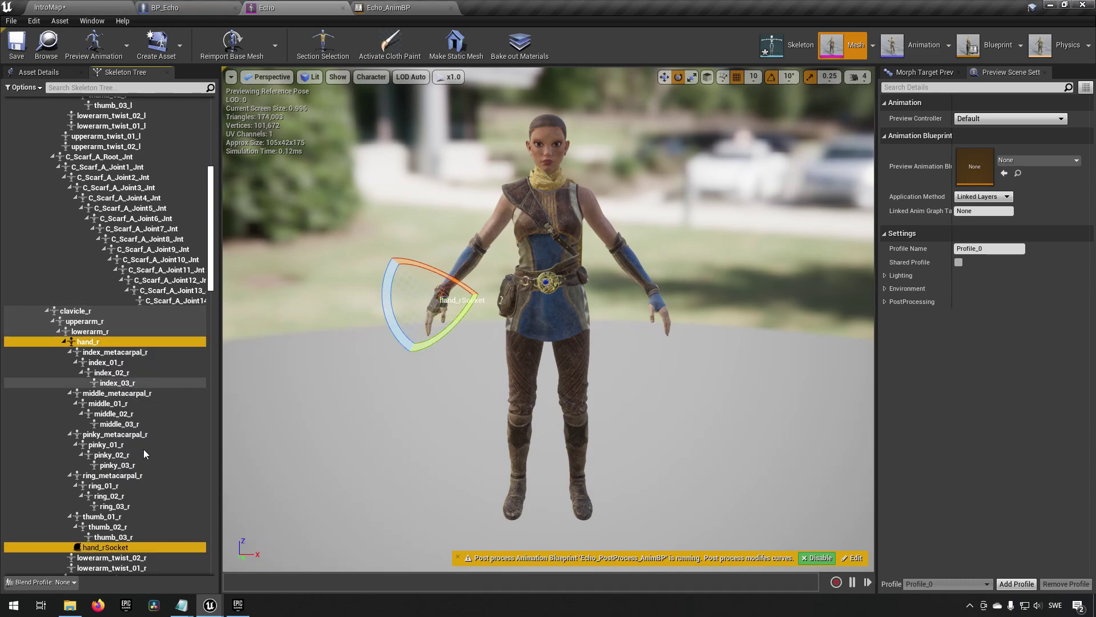
right_click(105, 549)
click(106, 549)
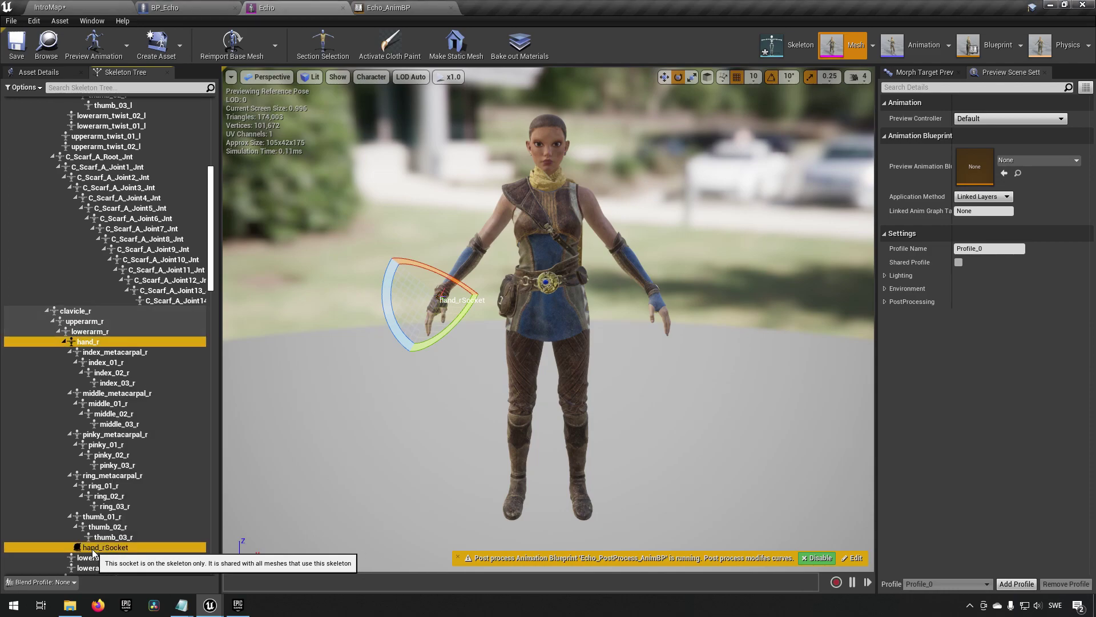
click(106, 548)
click(16, 45)
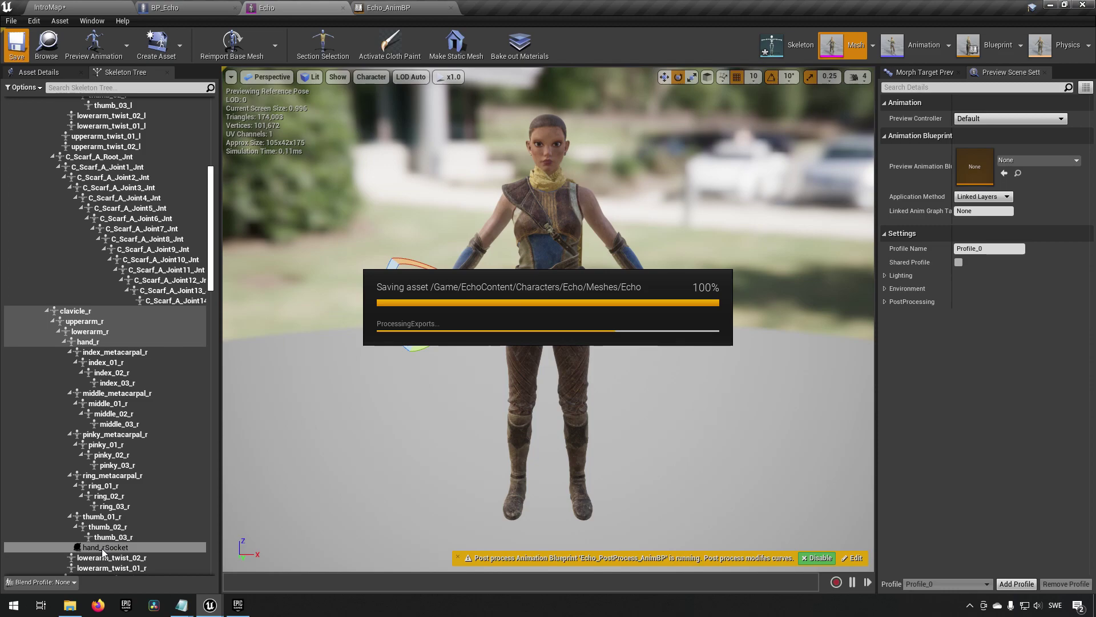
Attach SK_SMG11_X to hand_rSocket as a preview asset
right_click(102, 548)
mouse_move(164, 535)
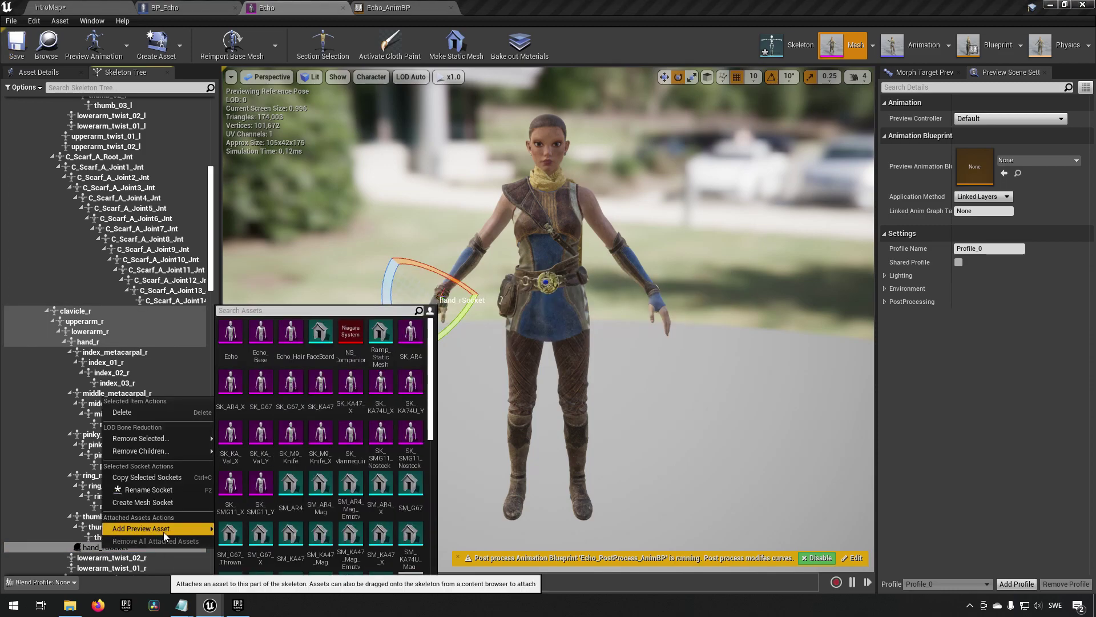
text(11x)
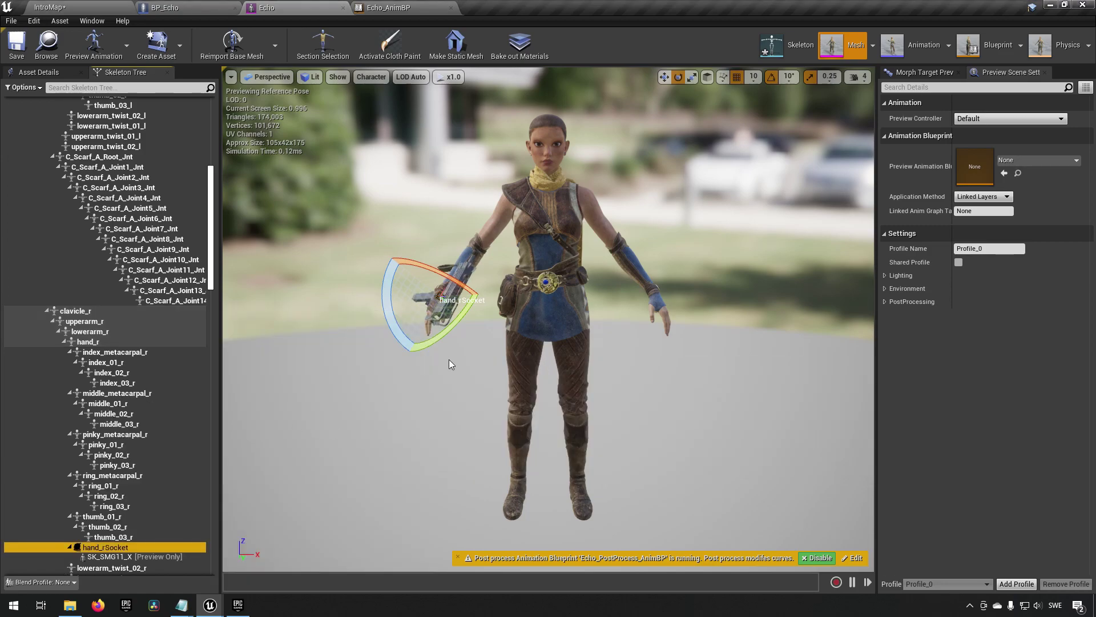
Rotate hand_rSocket by -180 degrees to flip the previewed SMG in Echo's right hand
scroll(517, 320, up, 5)
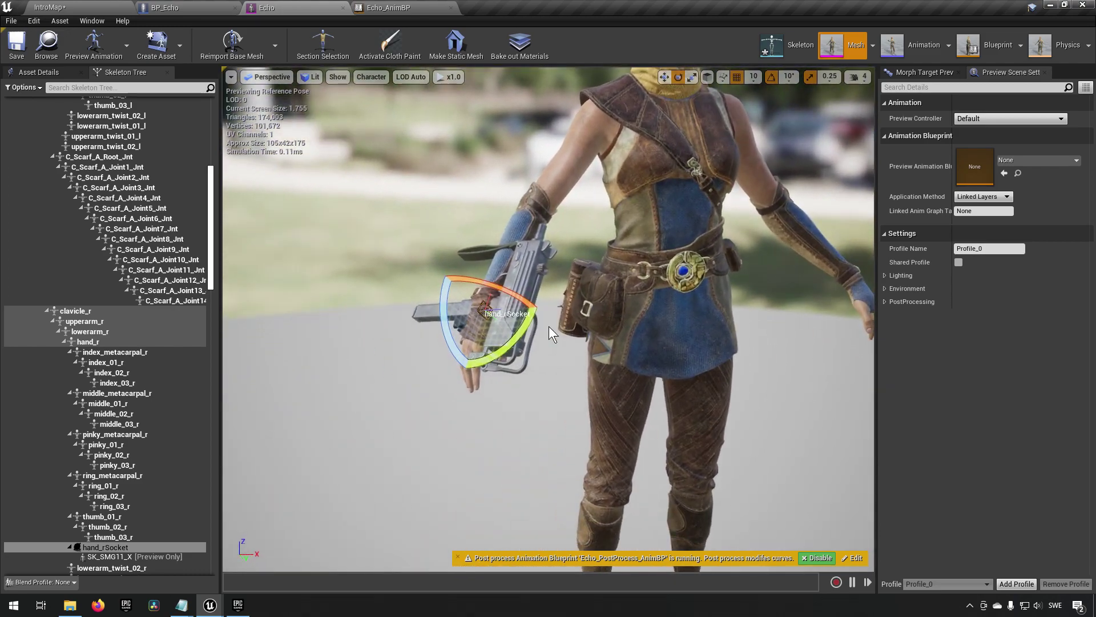
middle_drag(549, 327, 547, 331)
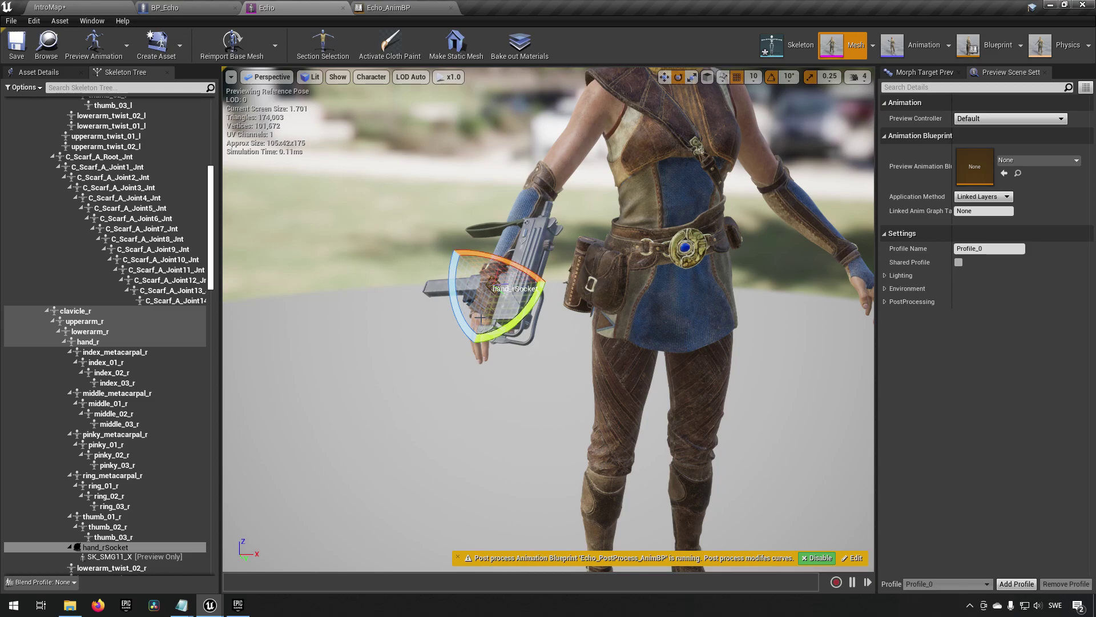
drag(454, 278, 523, 608)
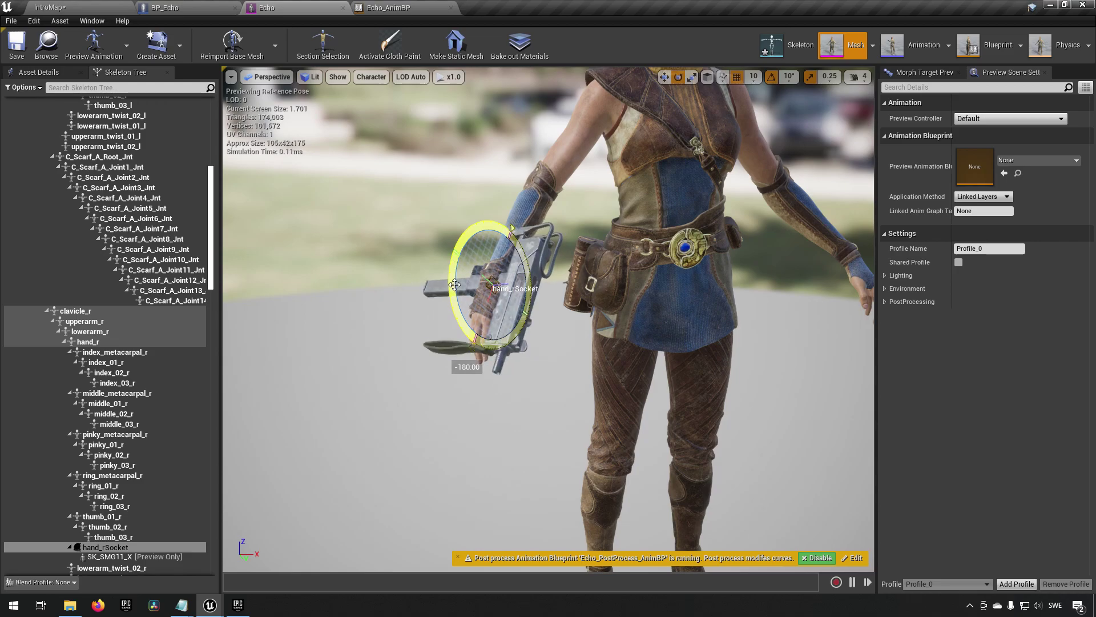
Lower the camera speed to 3 and move hand_rSocket so the previewed SMG's grip sits in Echo's right palm
click(664, 77)
key(f)
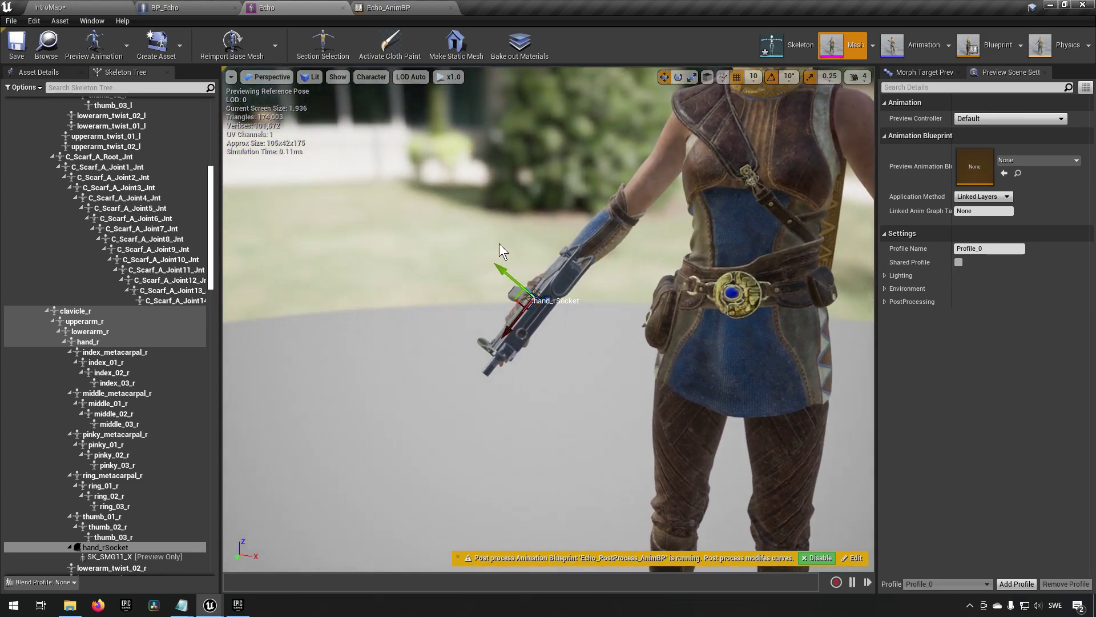
right_drag(499, 244, 566, 241)
click(866, 81)
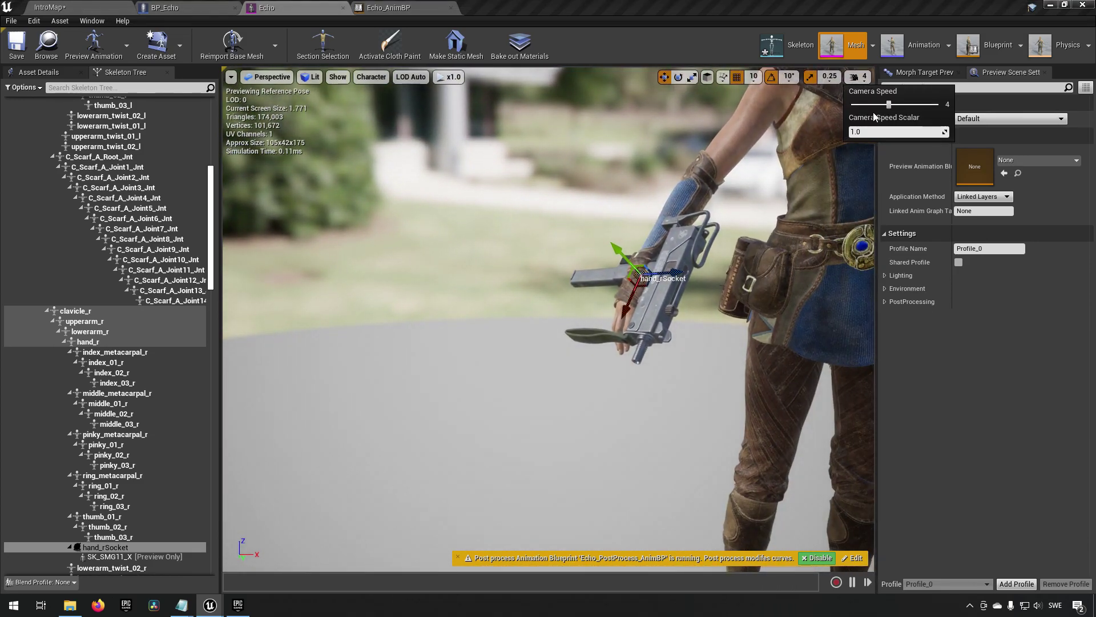
drag(889, 104, 878, 104)
right_drag(685, 260, 660, 253)
key(w)
drag(510, 270, 479, 323)
right_drag(416, 280, 584, 265)
key(a)
drag(577, 327, 585, 362)
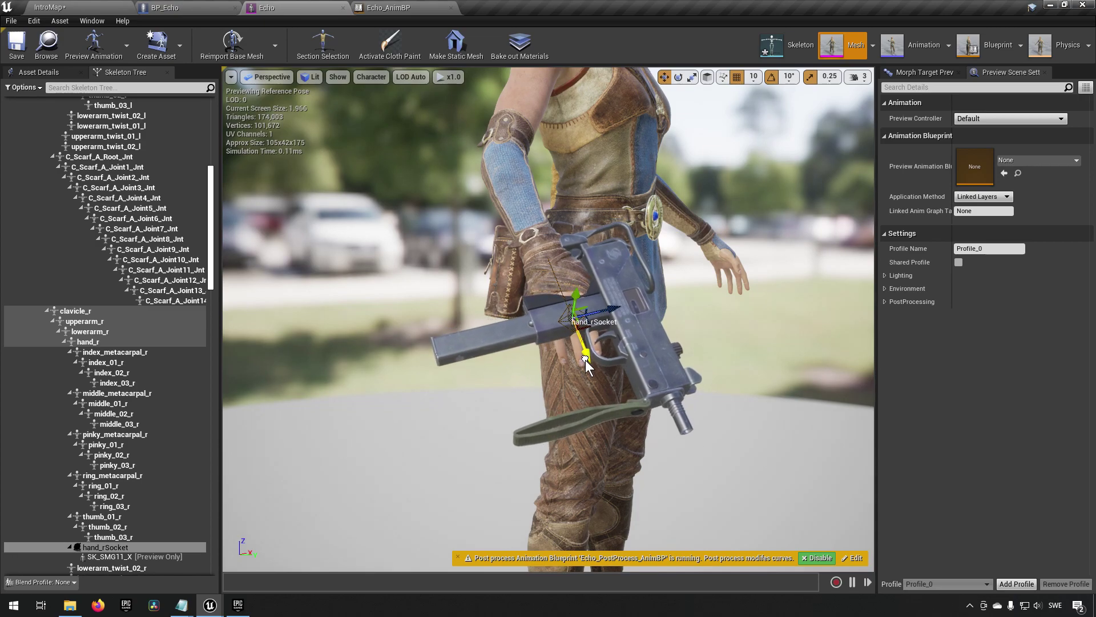
drag(611, 320, 571, 315)
mouse_move(575, 356)
mouse_down()
mouse_move(567, 333)
mouse_move(580, 358)
mouse_up()
drag(566, 314, 563, 311)
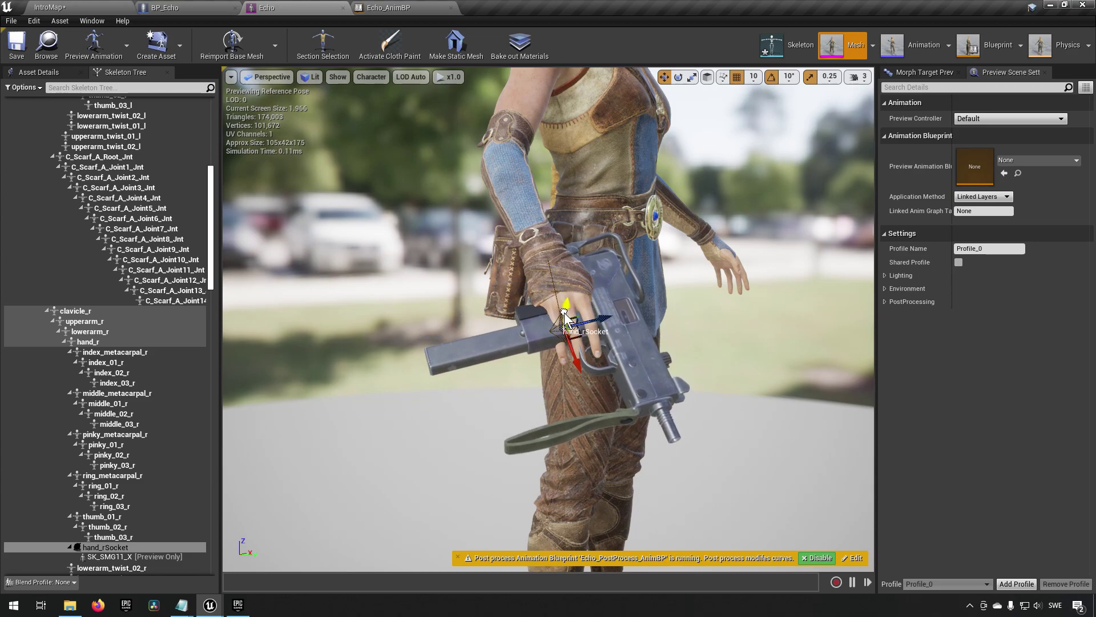
right_drag(648, 324, 444, 317)
key(w)
key(a)
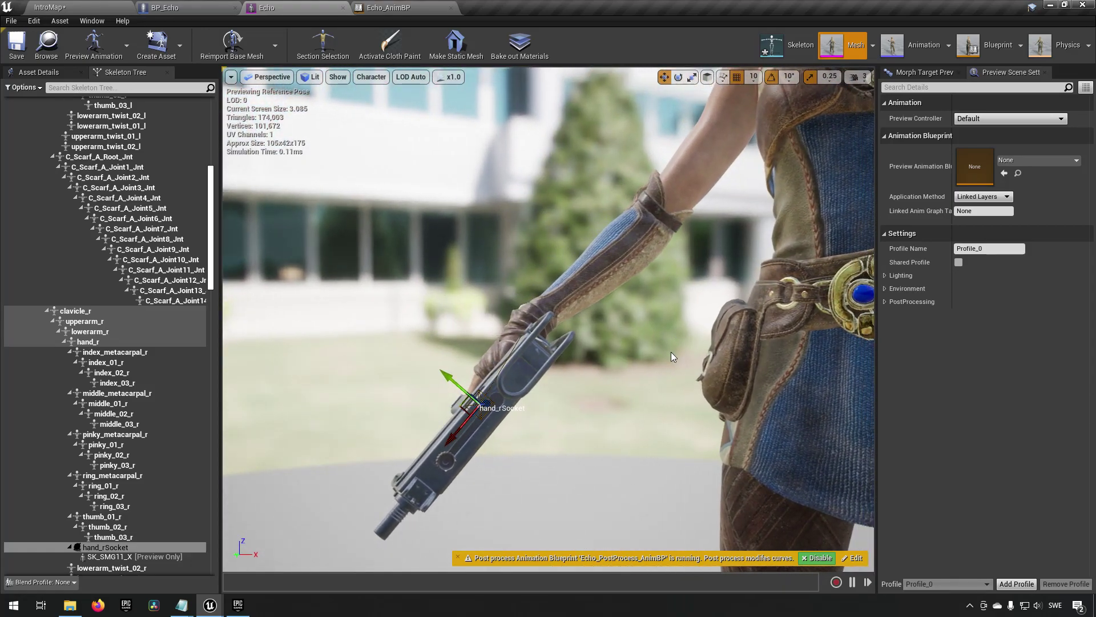
Remove all attached preview assets from hand_rSocket
click(129, 548)
right_click(132, 547)
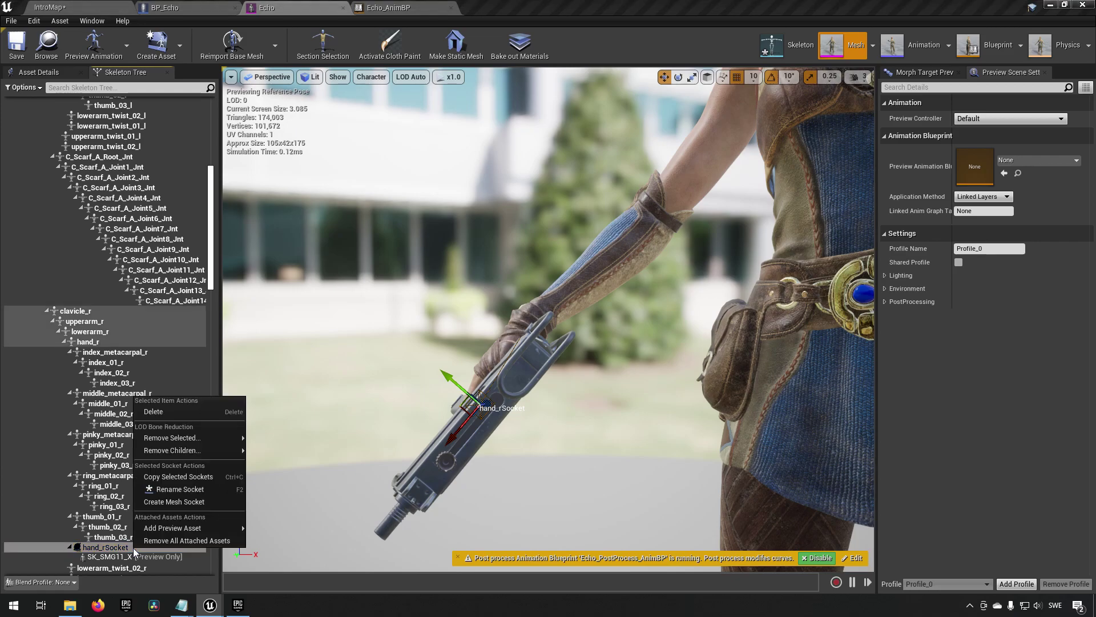
click(177, 541)
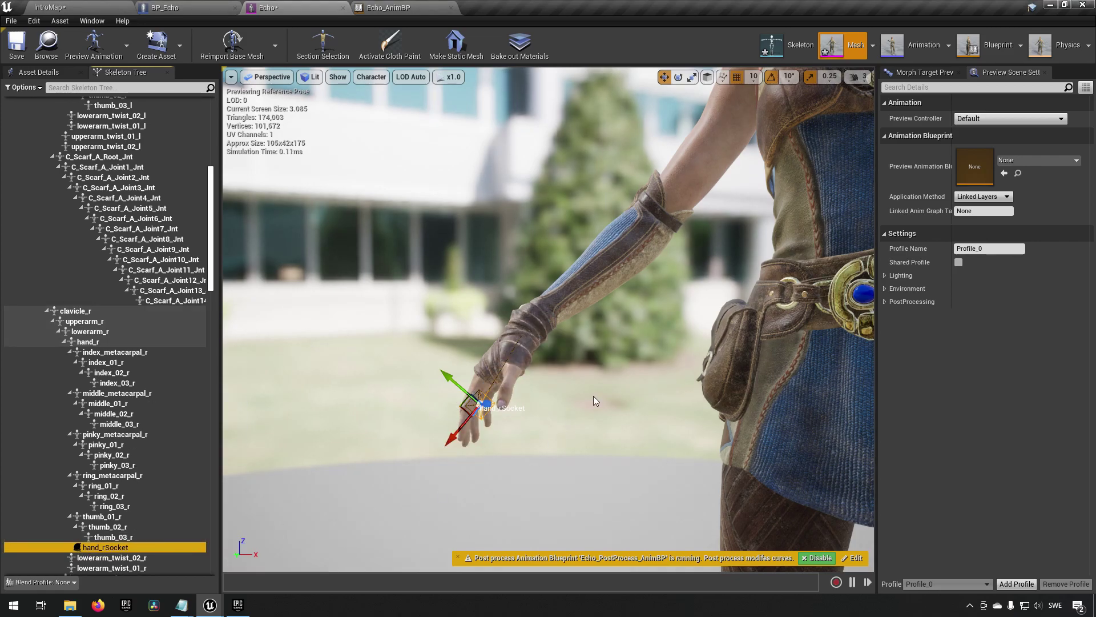
Move hand_rSocket up from the fingers to the knuckles of Echo's right hand
scroll(591, 396, down, 1)
scroll(624, 400, up, 2)
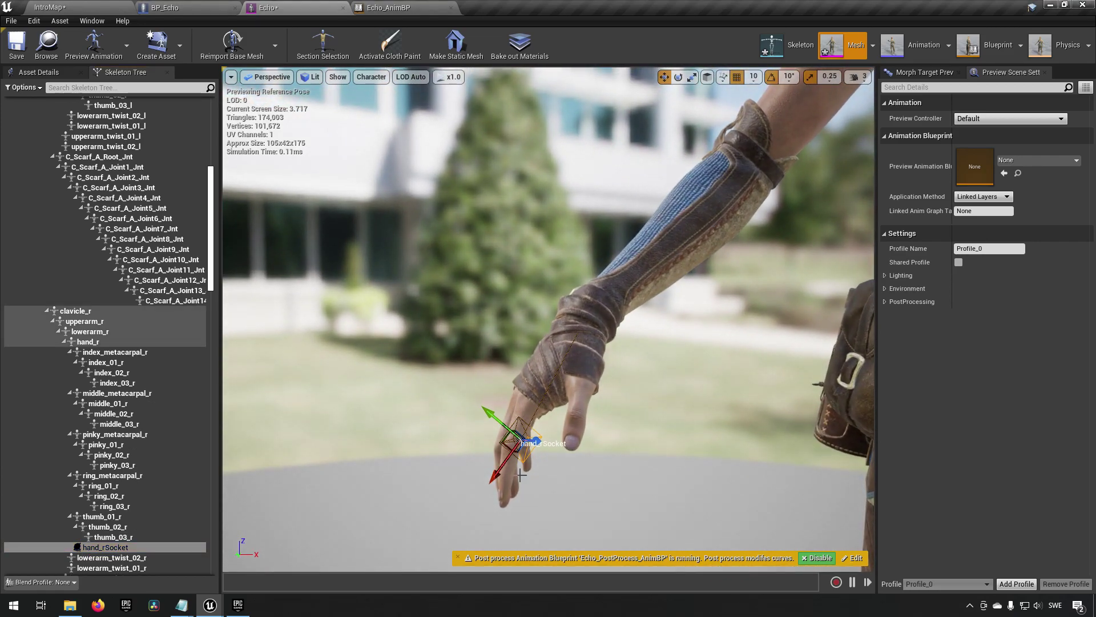
drag(520, 453, 516, 392)
mouse_move(700, 426)
right_down()
mouse_move(645, 421)
mouse_move(718, 430)
right_up()
drag(719, 430, 770, 424)
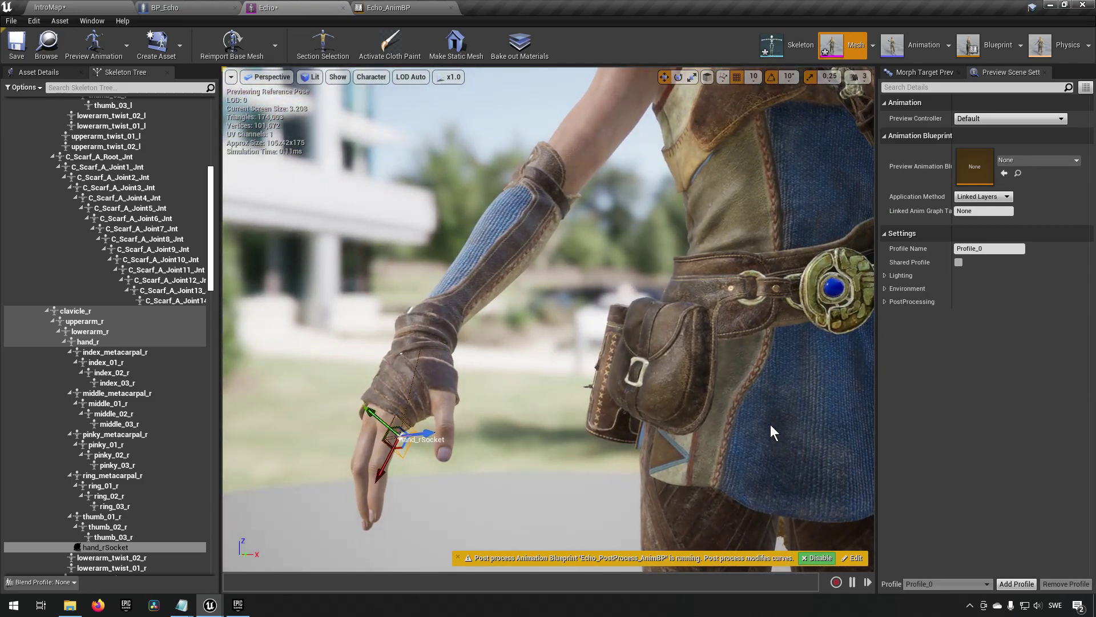
Add SK_SMG11_X as a preview asset on hand_rSocket
right_click(120, 553)
mouse_move(171, 530)
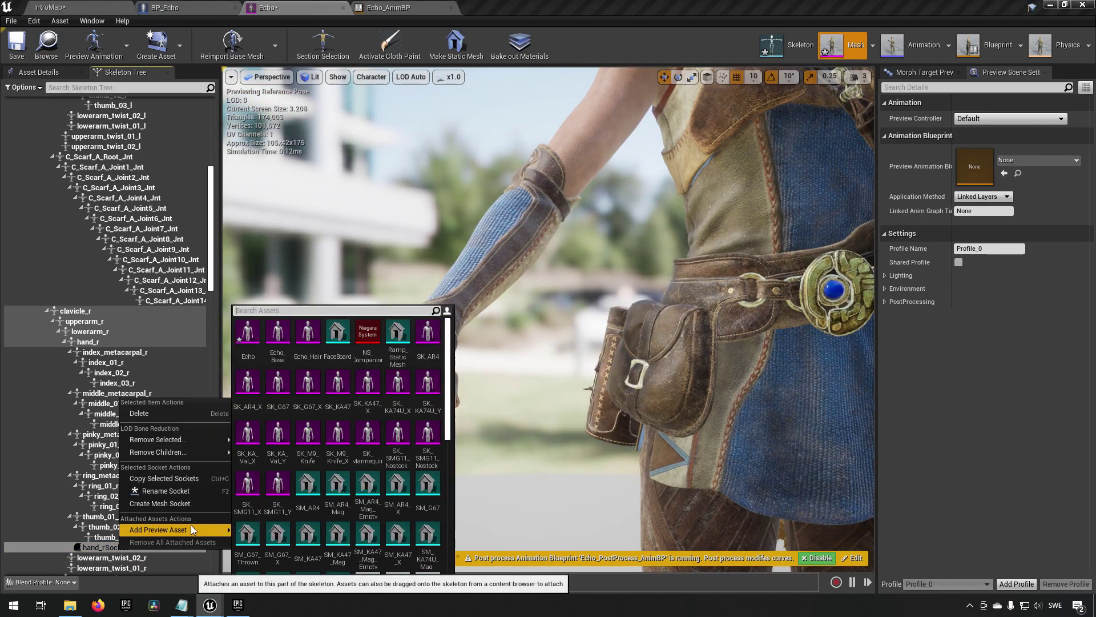
text(11x)
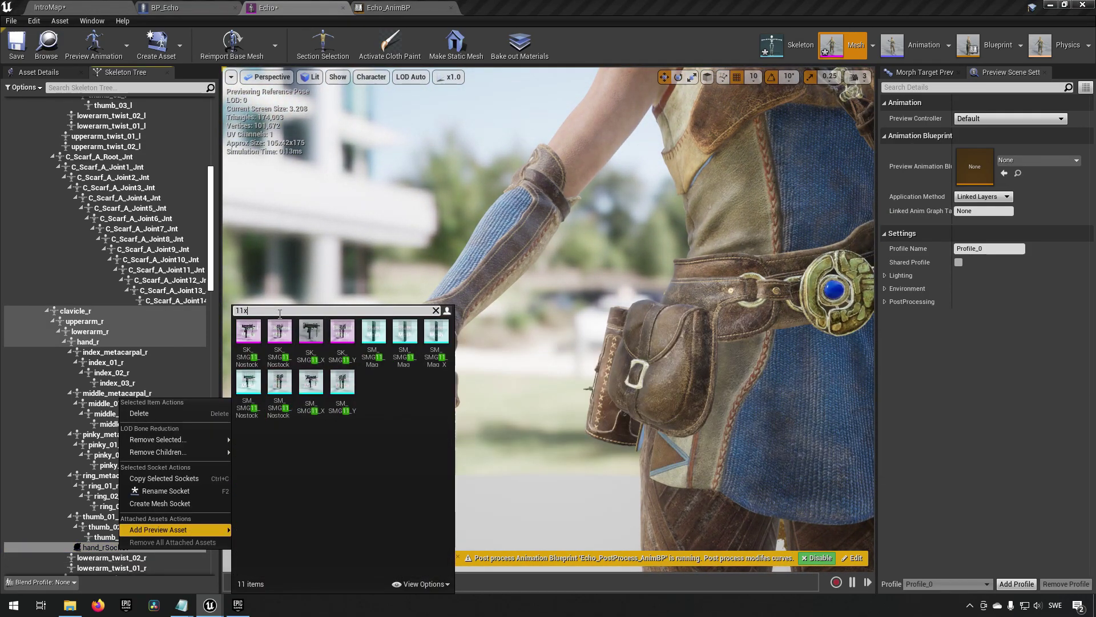
click(281, 334)
Nudge hand_rSocket slightly toward the fingertips along its red axis to fit the SMG's grip, and save the Echo mesh
drag(493, 428, 438, 359)
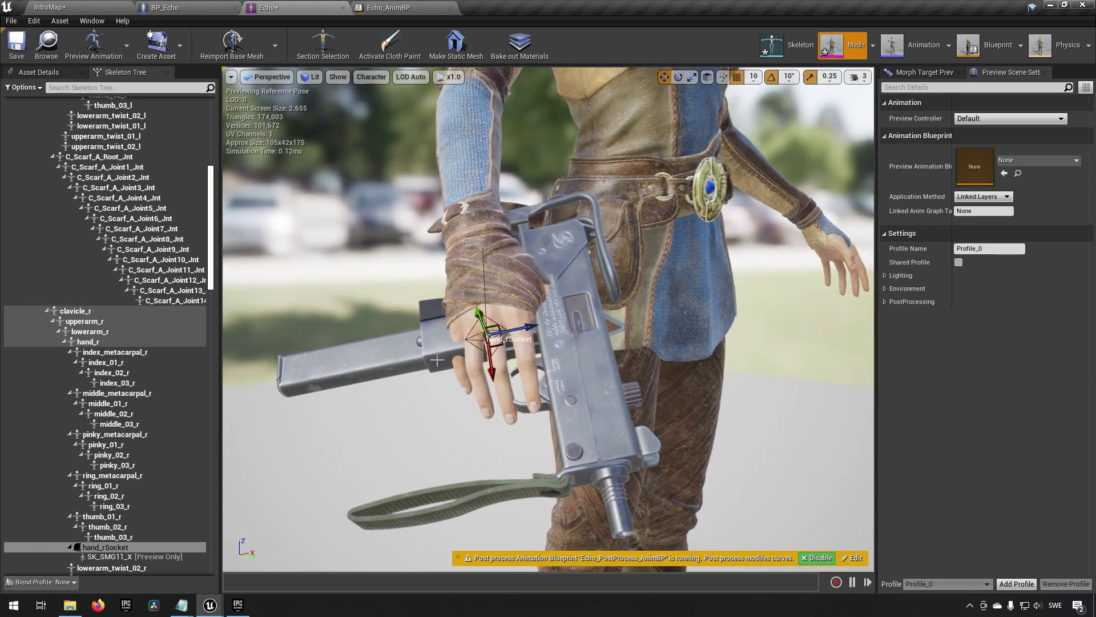
drag(493, 380, 494, 394)
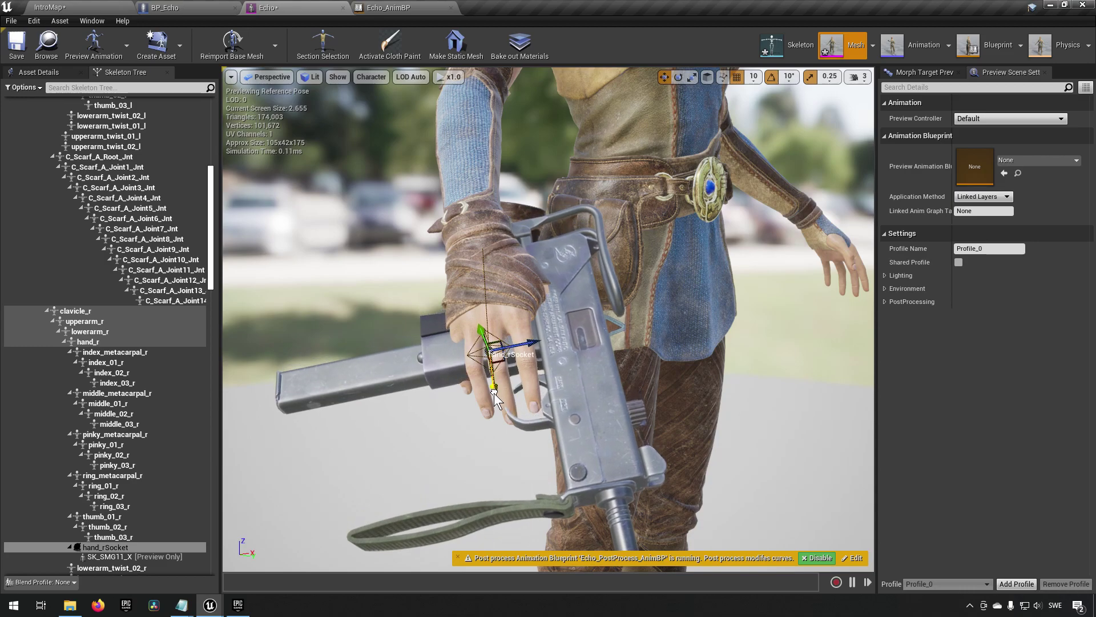
alt+drag(663, 346, 632, 333)
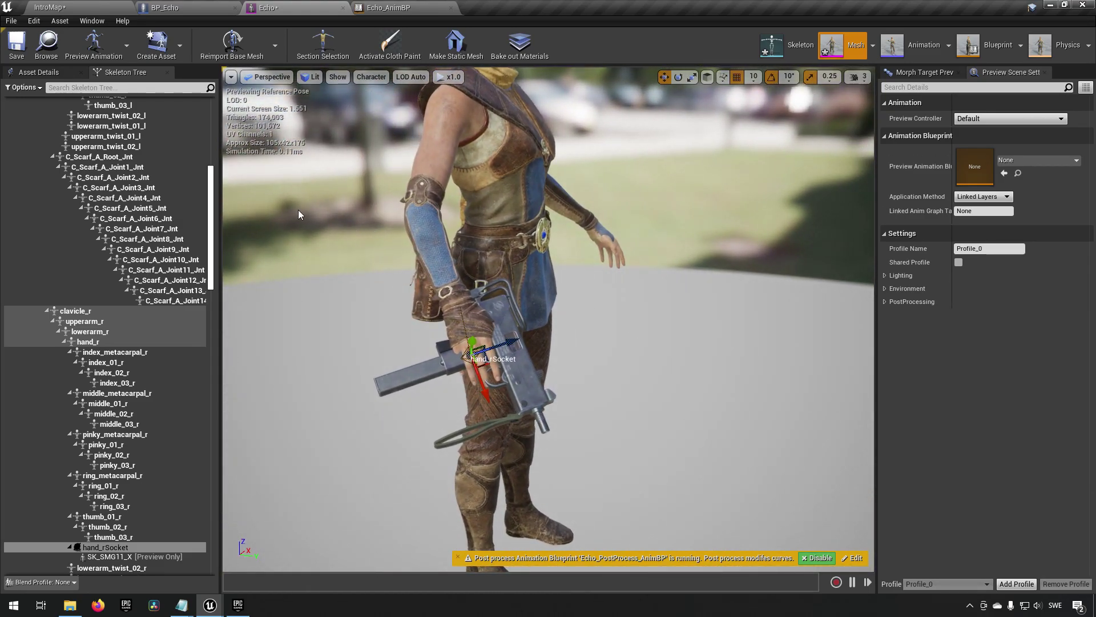
click(17, 46)
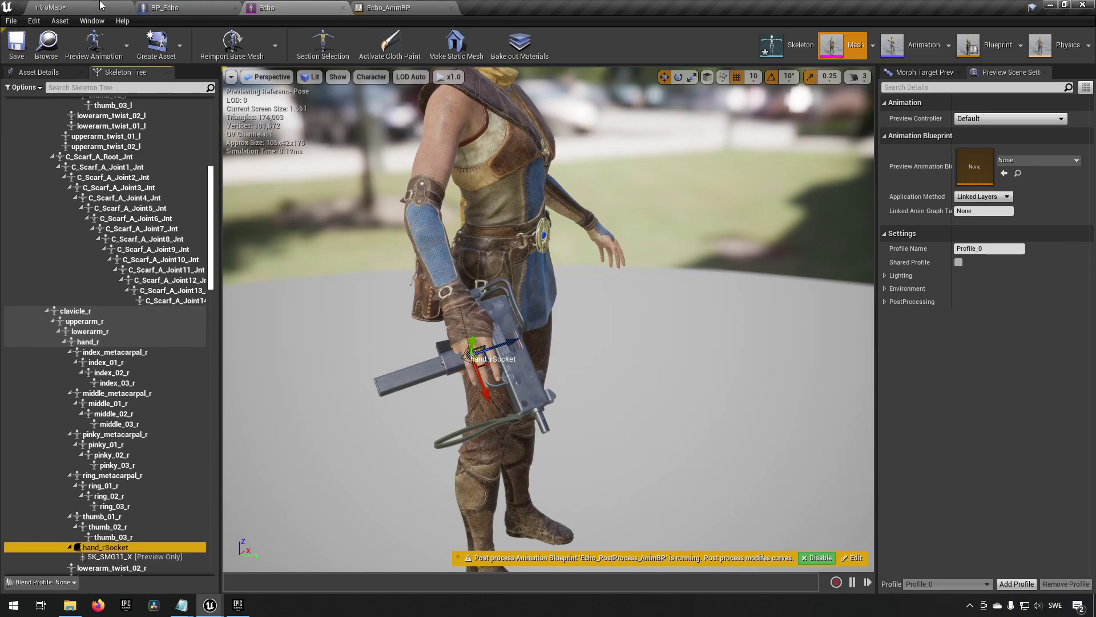
Create an Actor-based Blueprint class named BP_Weapon in the Arming folder of the IntroMap project content
click(100, 5)
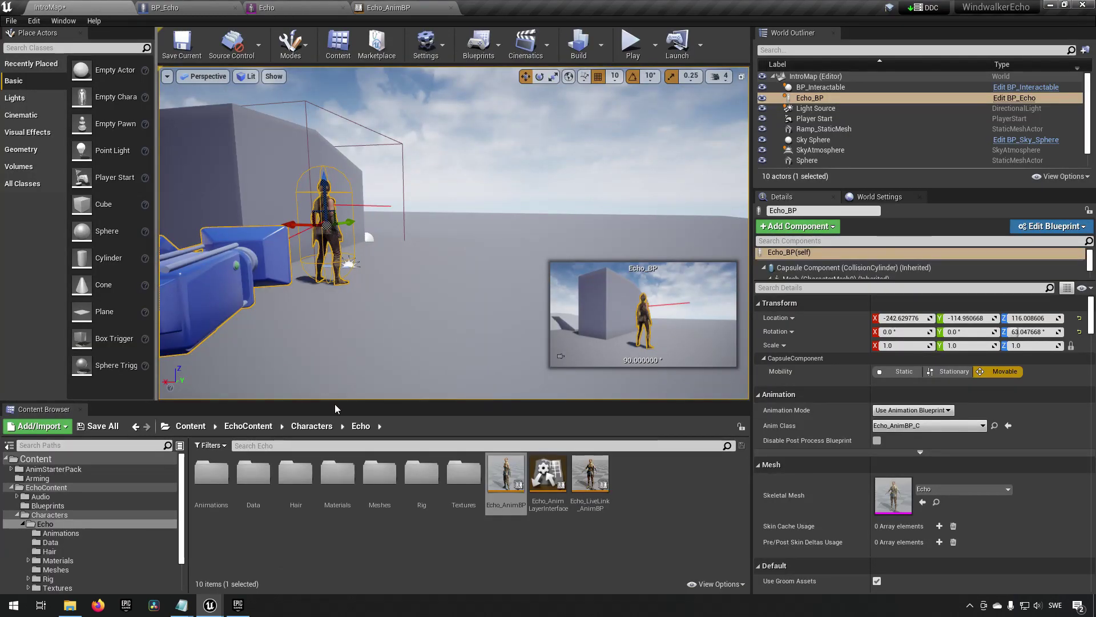
click(80, 479)
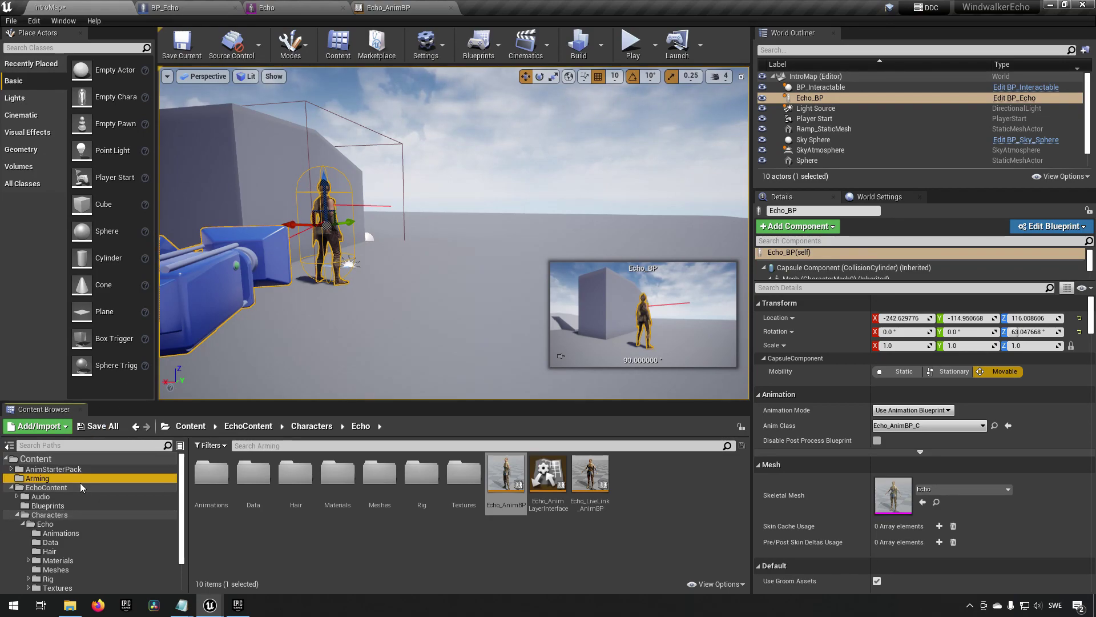
right_click(258, 506)
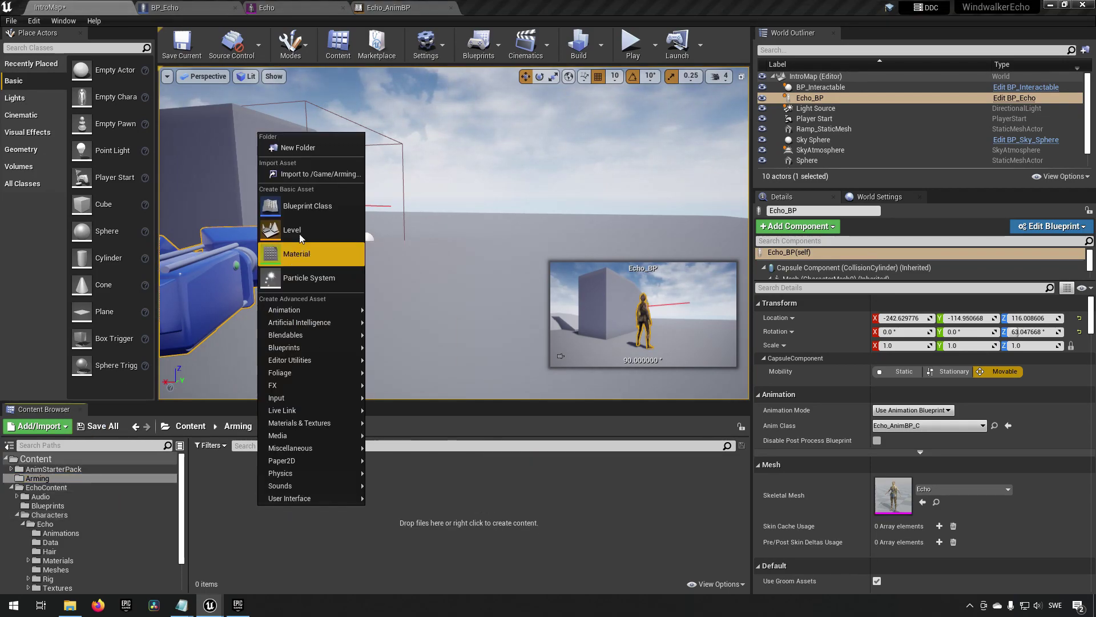
click(303, 206)
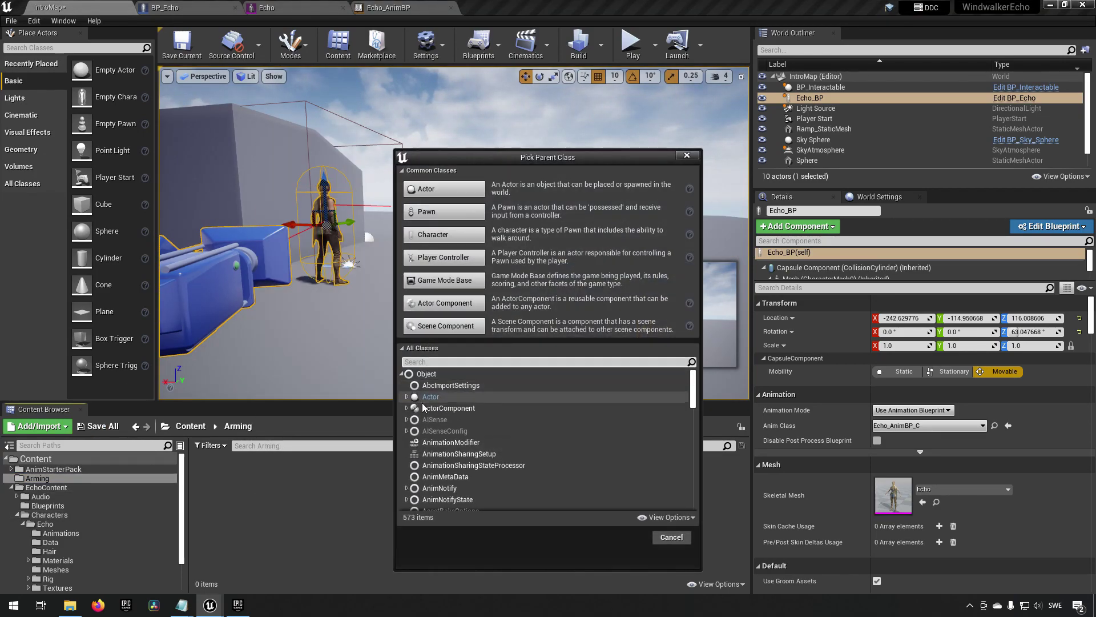
click(444, 189)
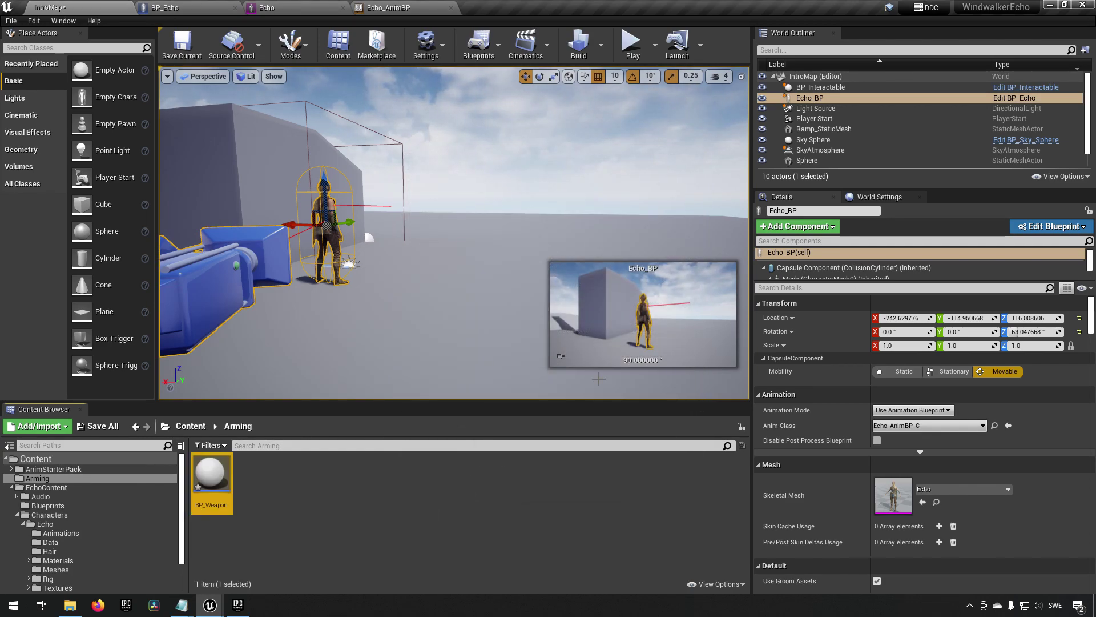
Open BP_Weapon and add a Skeletal Mesh component under its DefaultSceneRoot, keeping the name SkeletalMesh
double_click(210, 484)
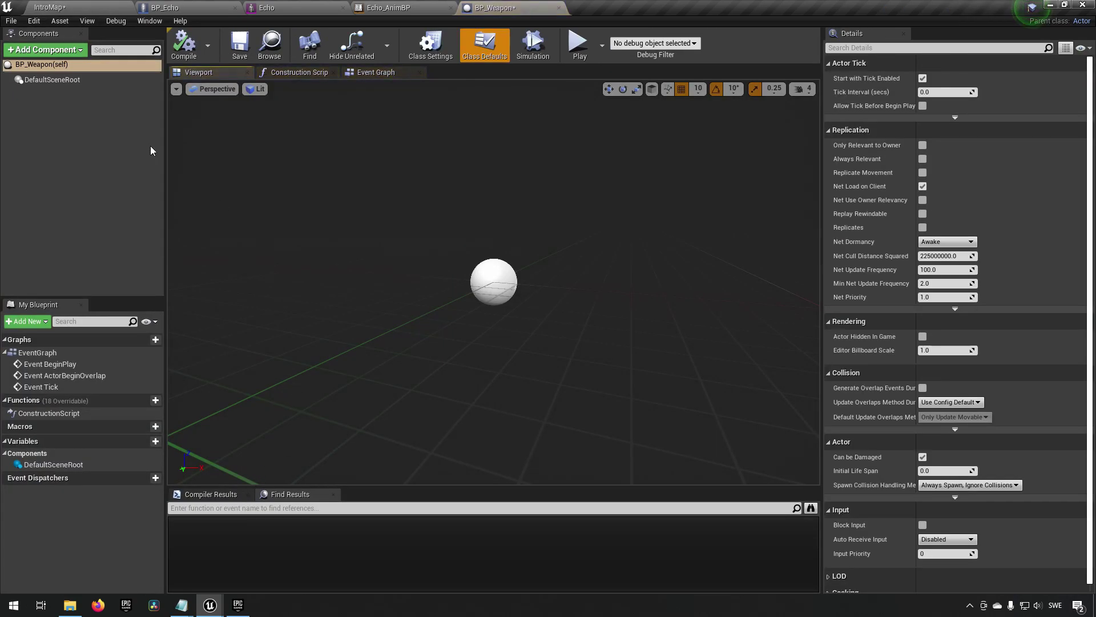
click(45, 49)
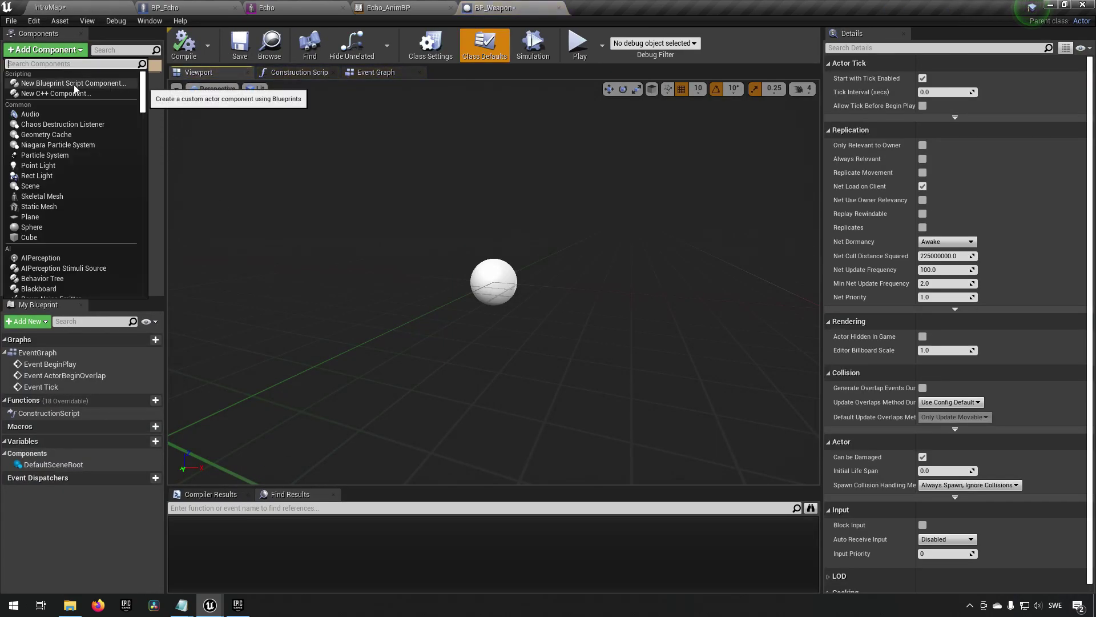
text(skeletal mesh)
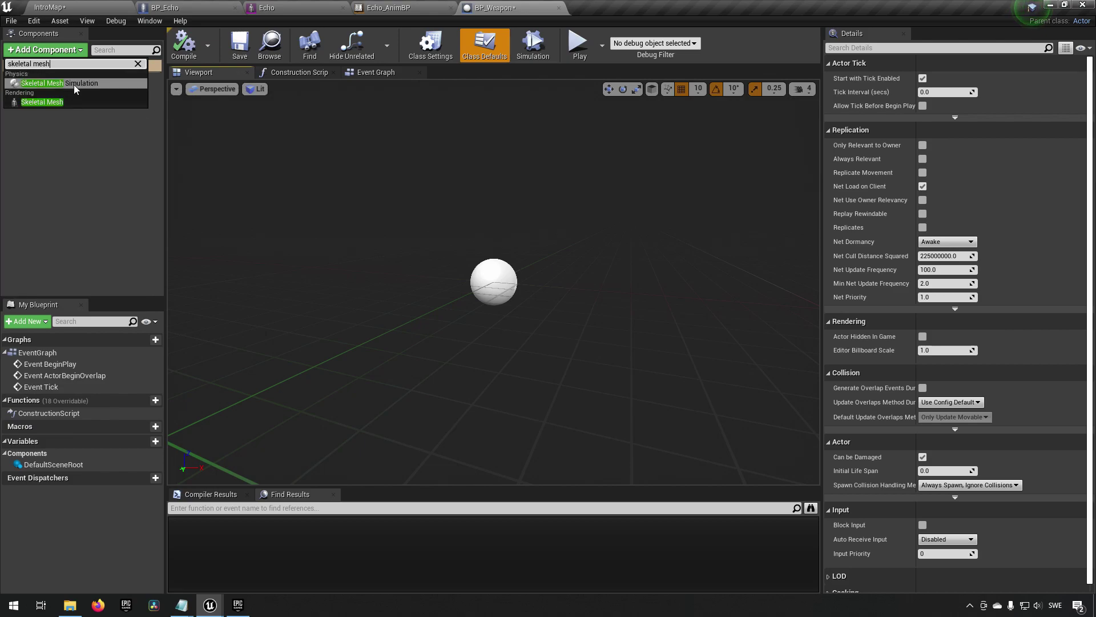
click(75, 102)
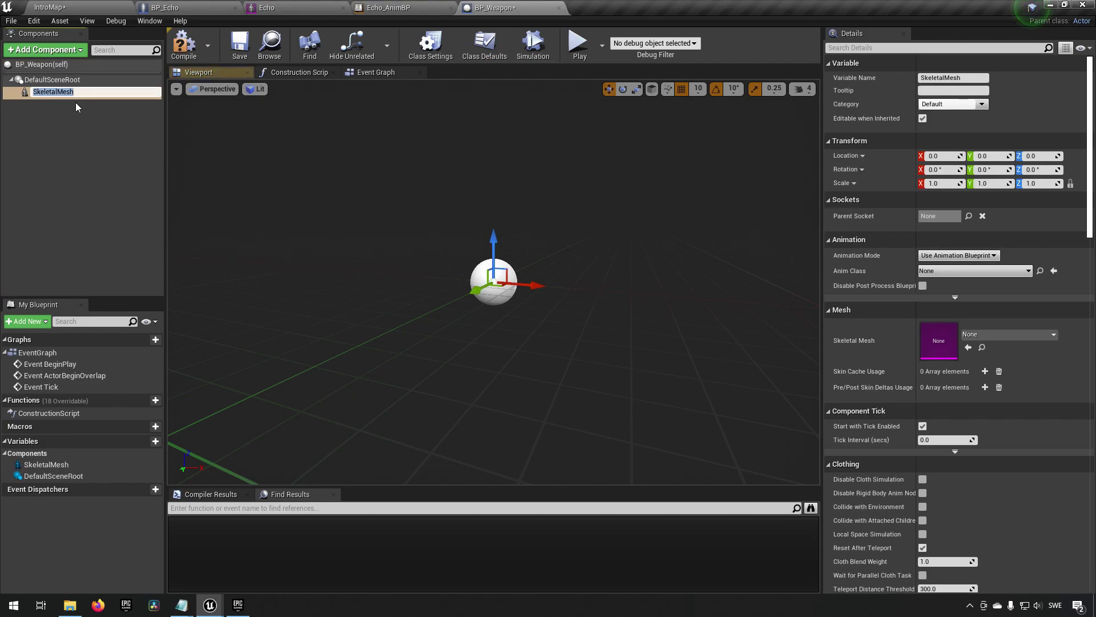
click(86, 89)
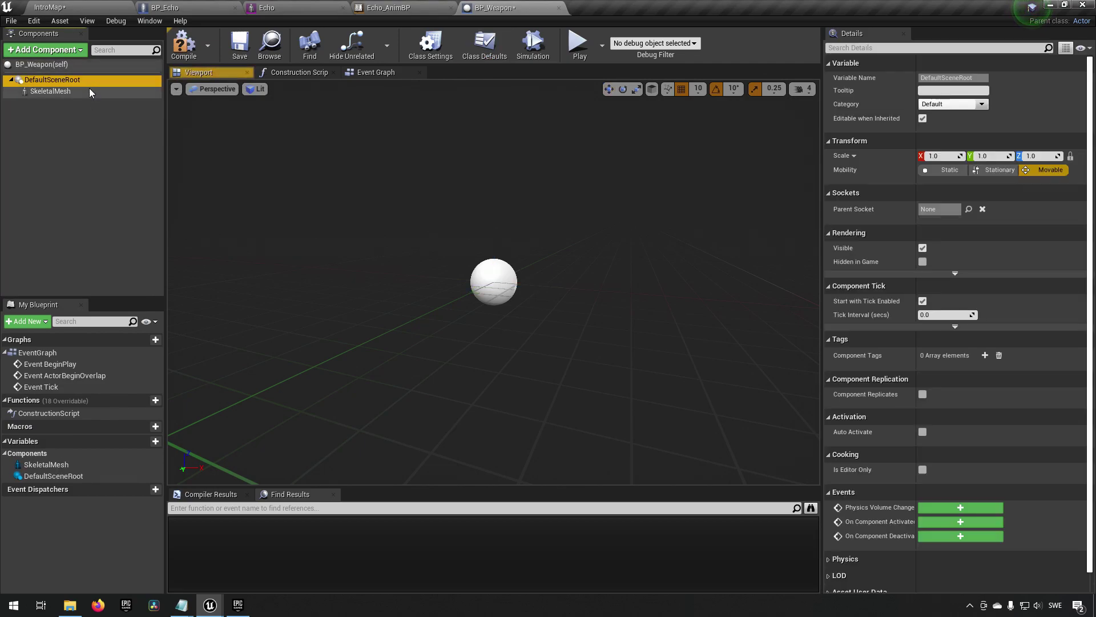
Assign SK_SMG11_X to BP_Weapon's SkeletalMesh component, then compile, save and close the blueprint
click(984, 335)
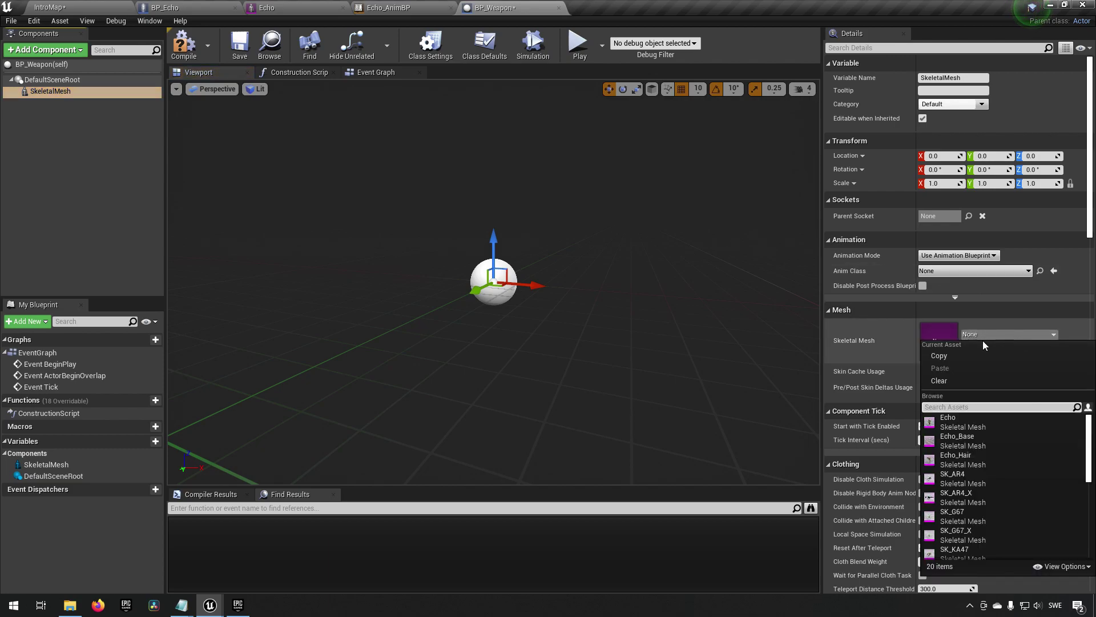
text(11x)
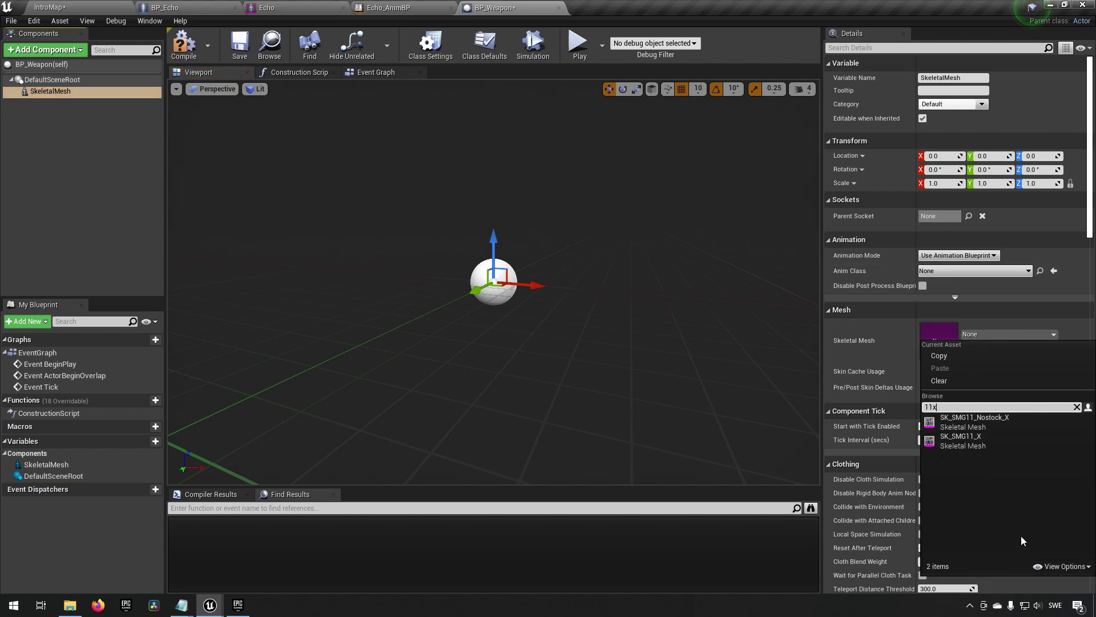
click(968, 443)
click(184, 44)
click(240, 44)
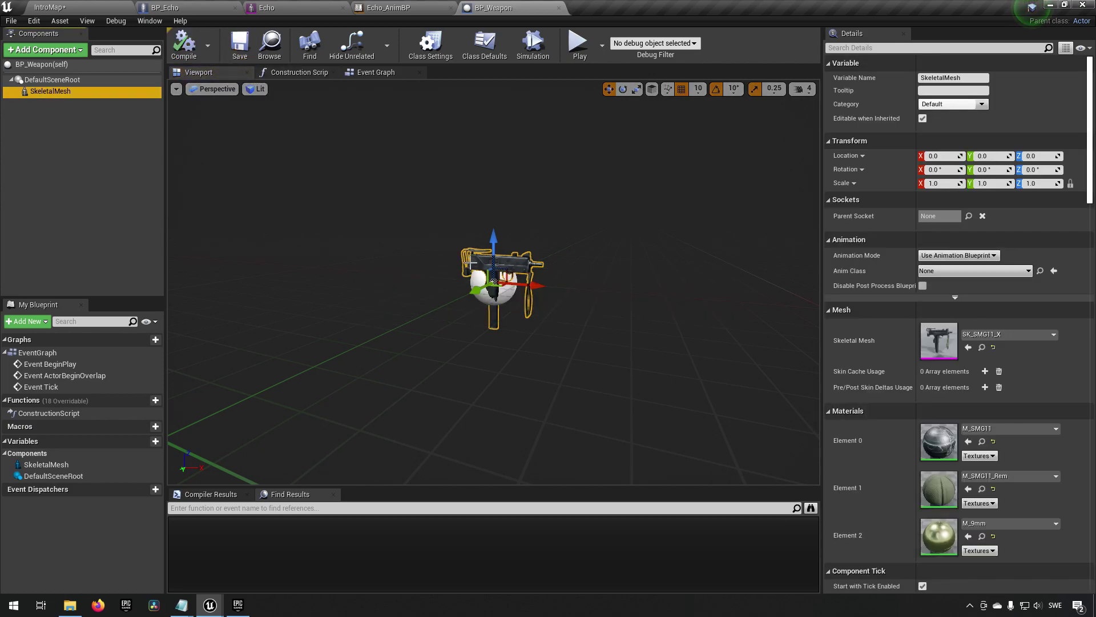
middle_click(505, 7)
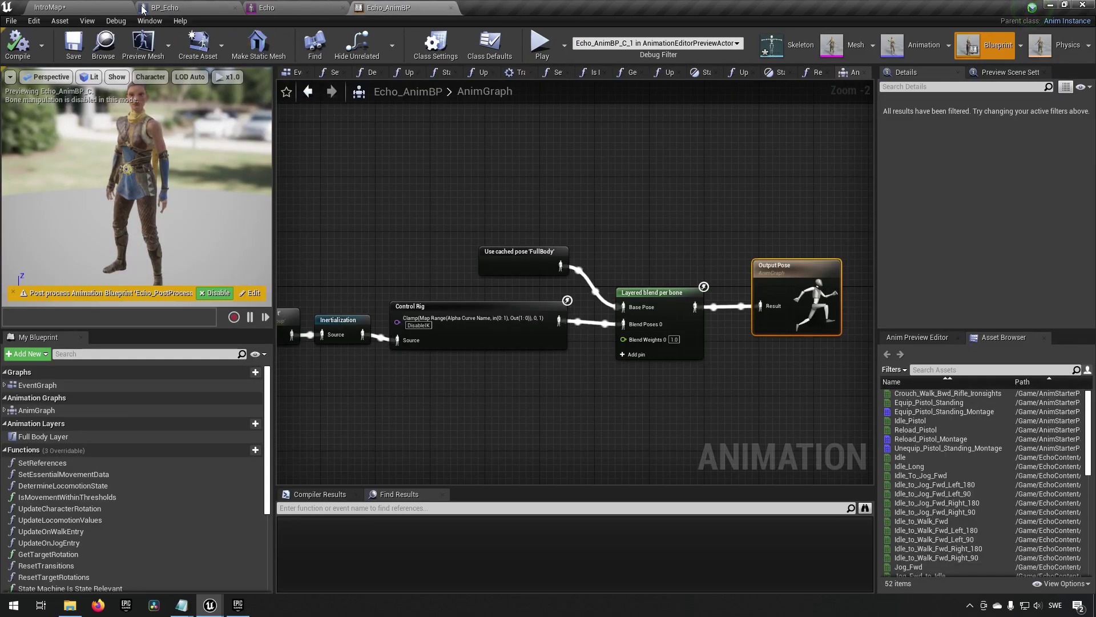
Return to the Echo mesh and switch to its animation editor
click(98, 6)
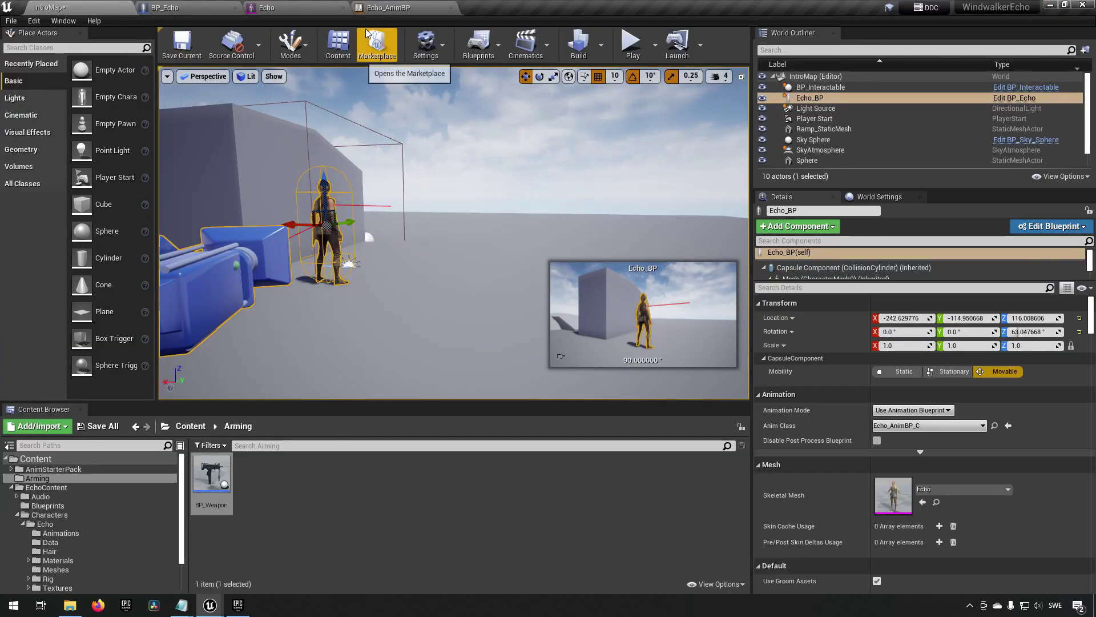
click(396, 6)
click(284, 7)
click(217, 8)
click(274, 8)
alt+drag(440, 345, 257, 317)
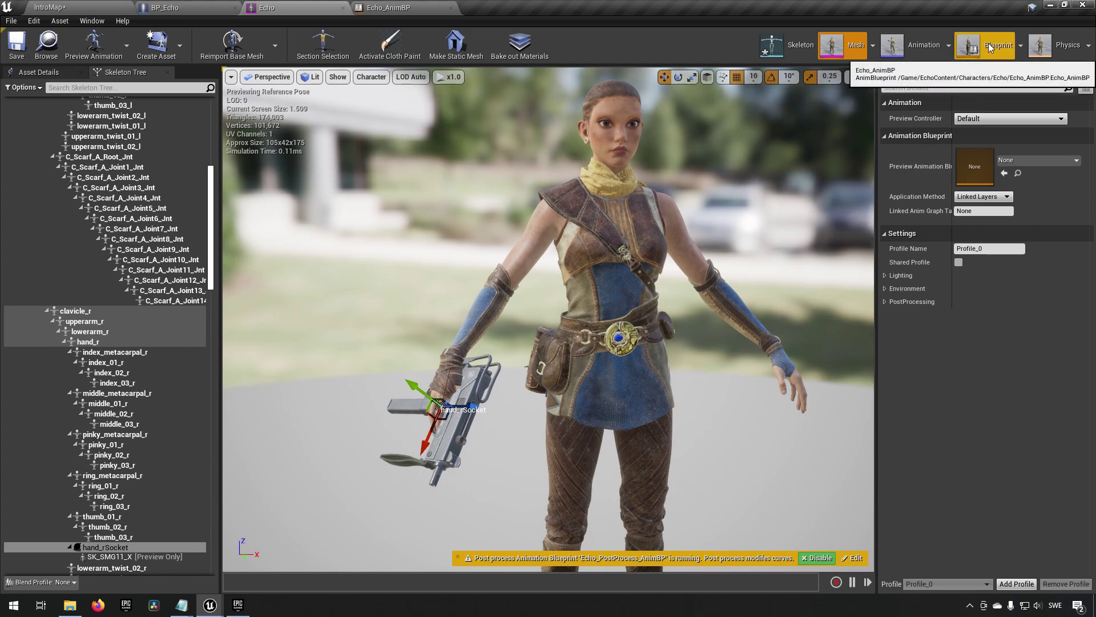
click(924, 44)
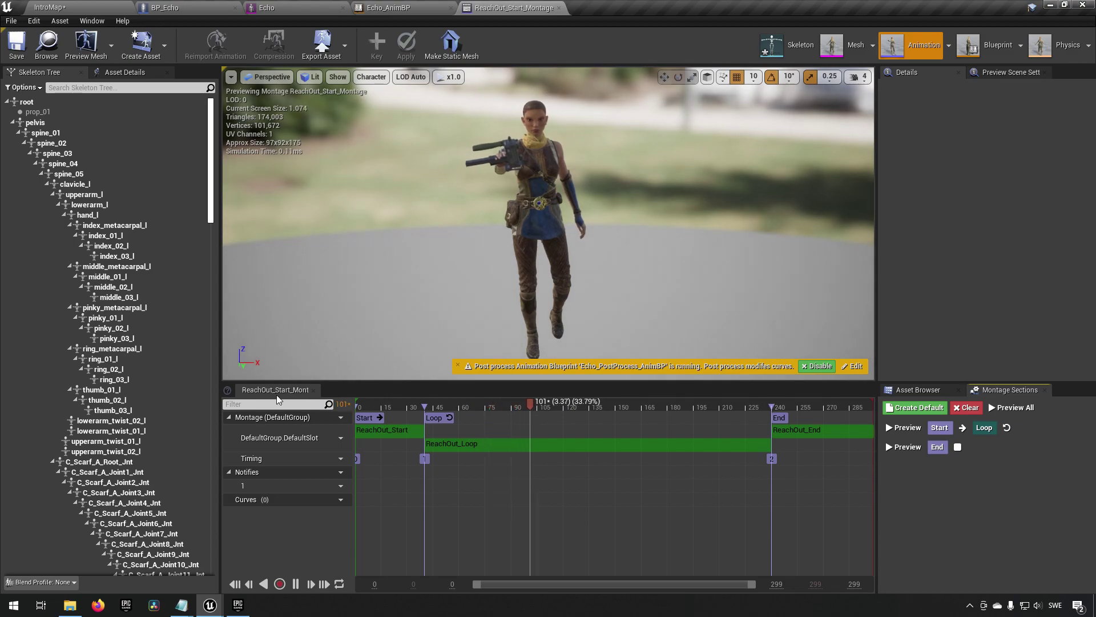
Browse Echo's pistol animations and open Equip_Pistol_Standing_Montage with the SMG previewed in her hand
click(943, 392)
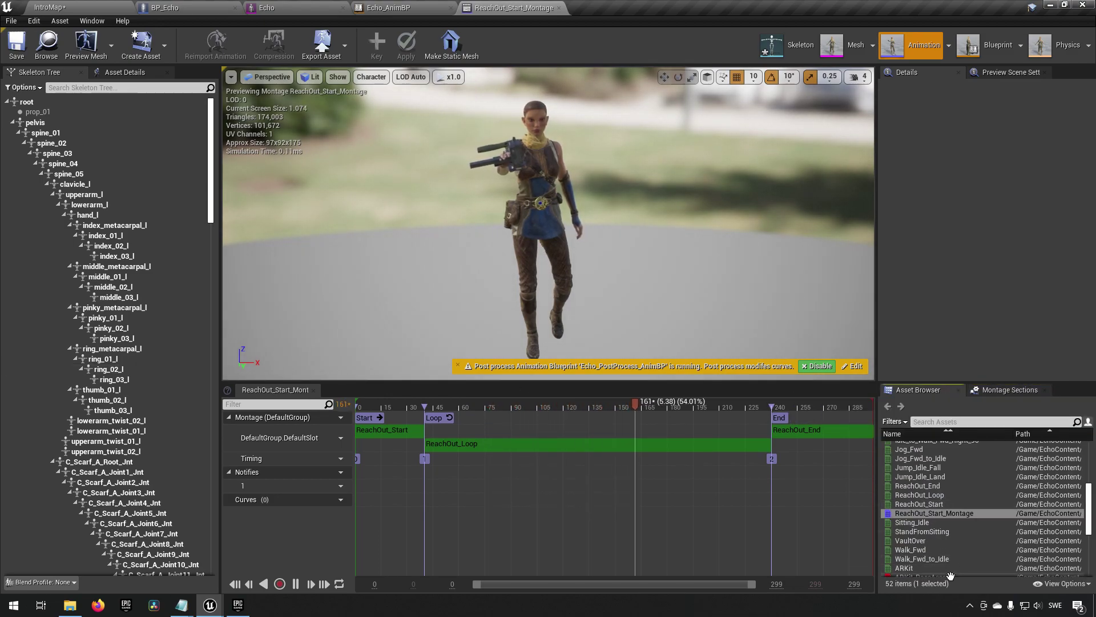
scroll(965, 548, up, 6)
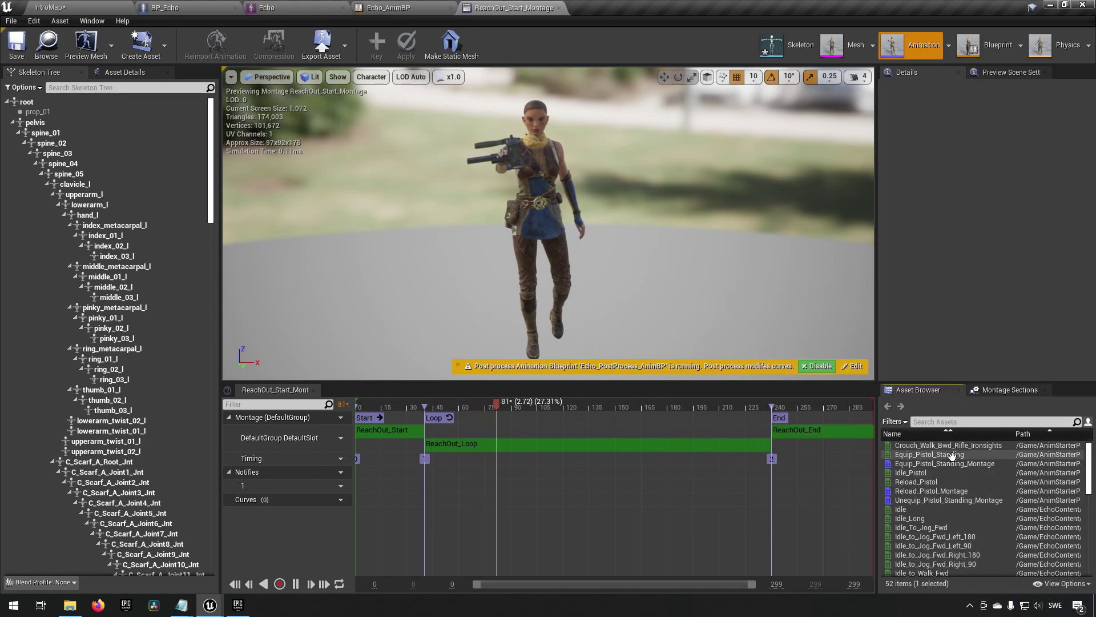
click(949, 472)
click(936, 482)
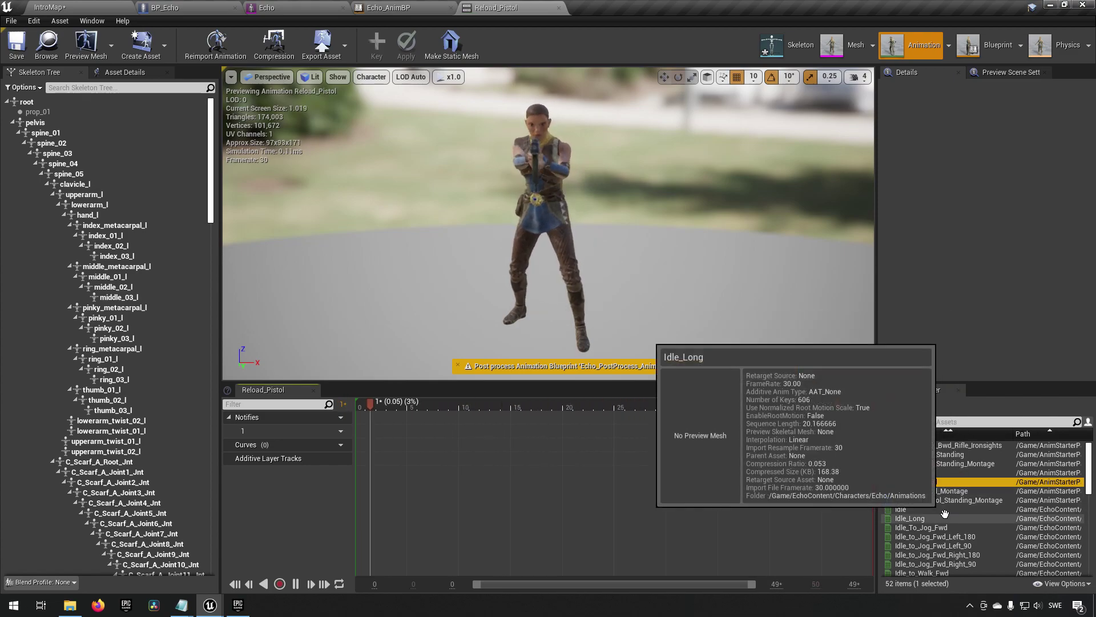
click(949, 463)
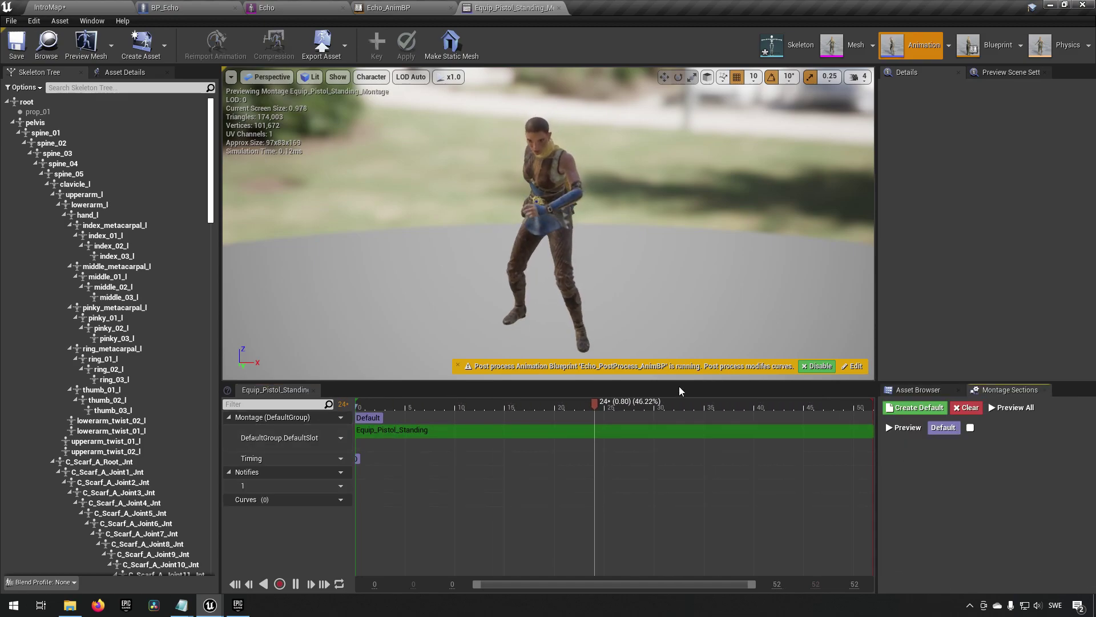
Pause Equip_Pistol_Standing_Montage at its first frame and examine from several angles how the SMG sits in Echo's hand
drag(567, 244, 686, 248)
right_drag(686, 248, 694, 239)
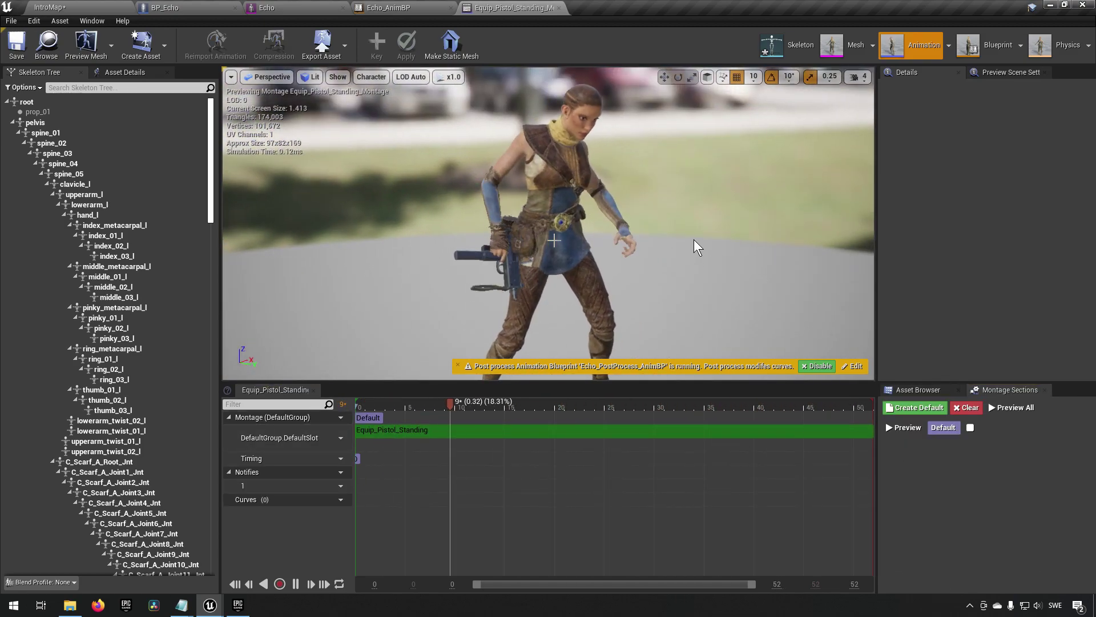
click(296, 584)
drag(388, 403, 360, 406)
right_drag(489, 291, 535, 281)
scroll(512, 287, up, 8)
scroll(514, 290, up, 2)
scroll(536, 280, down, 8)
alt+drag(539, 281, 587, 277)
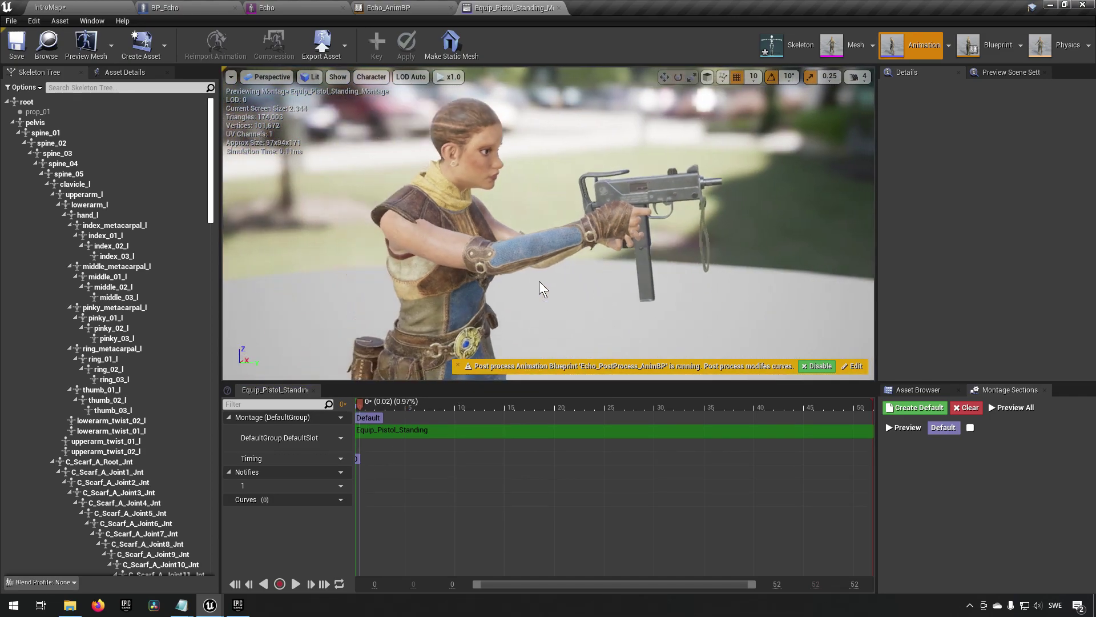
right_drag(587, 276, 587, 276)
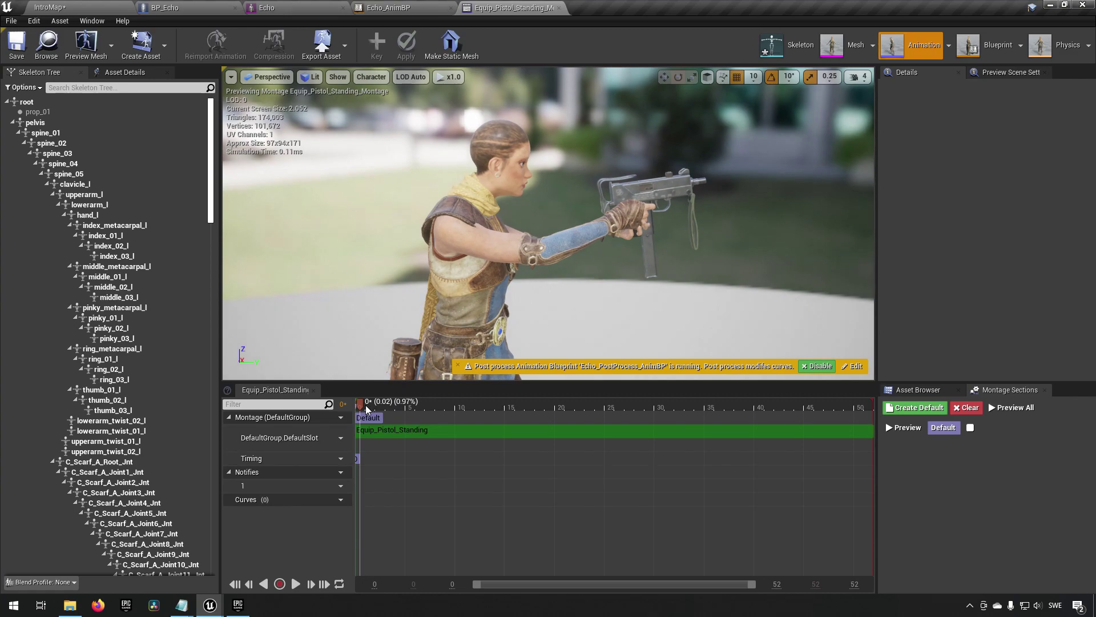
Scrub the montage to about 0.75 s and examine from behind where the SMG rests against Echo's lower back
drag(365, 410, 583, 428)
right_drag(499, 316, 499, 317)
alt+drag(498, 317, 664, 274)
right_drag(664, 274, 698, 282)
scroll(703, 281, down, 5)
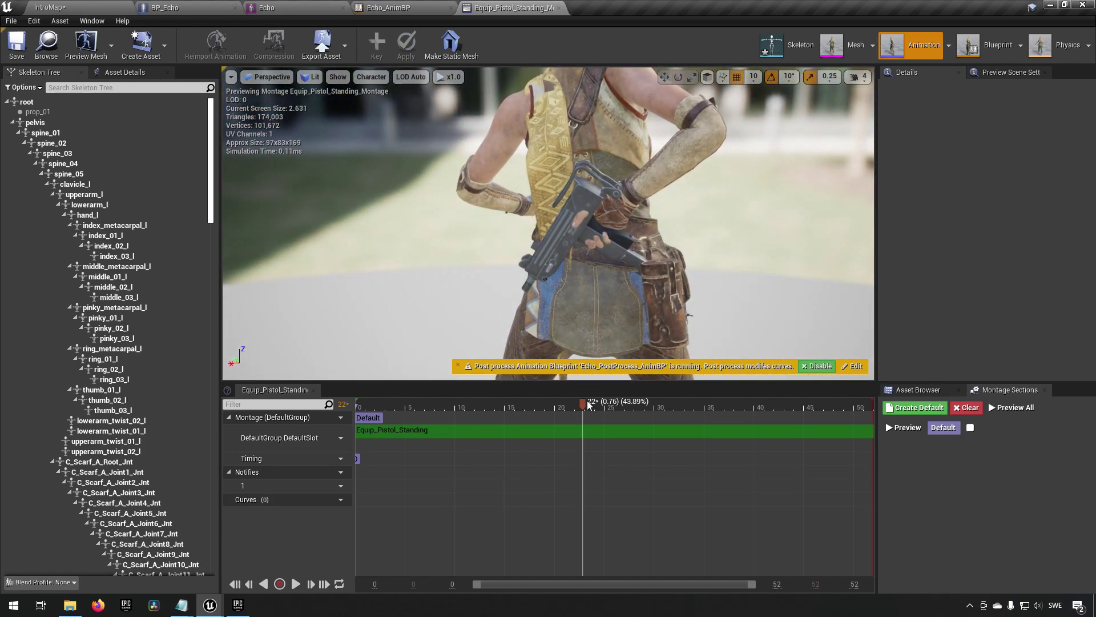
mouse_move(584, 405)
mouse_down()
mouse_move(543, 405)
mouse_move(609, 410)
mouse_move(579, 410)
mouse_up()
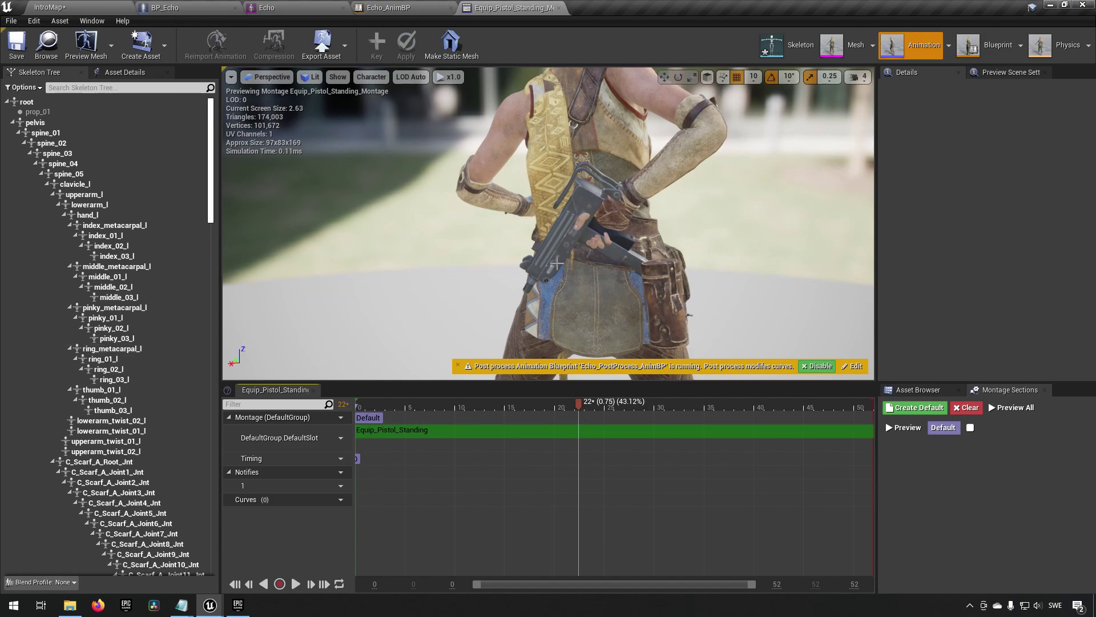
Add a socket to the spine_01 bone in Echo's skeleton
click(57, 143)
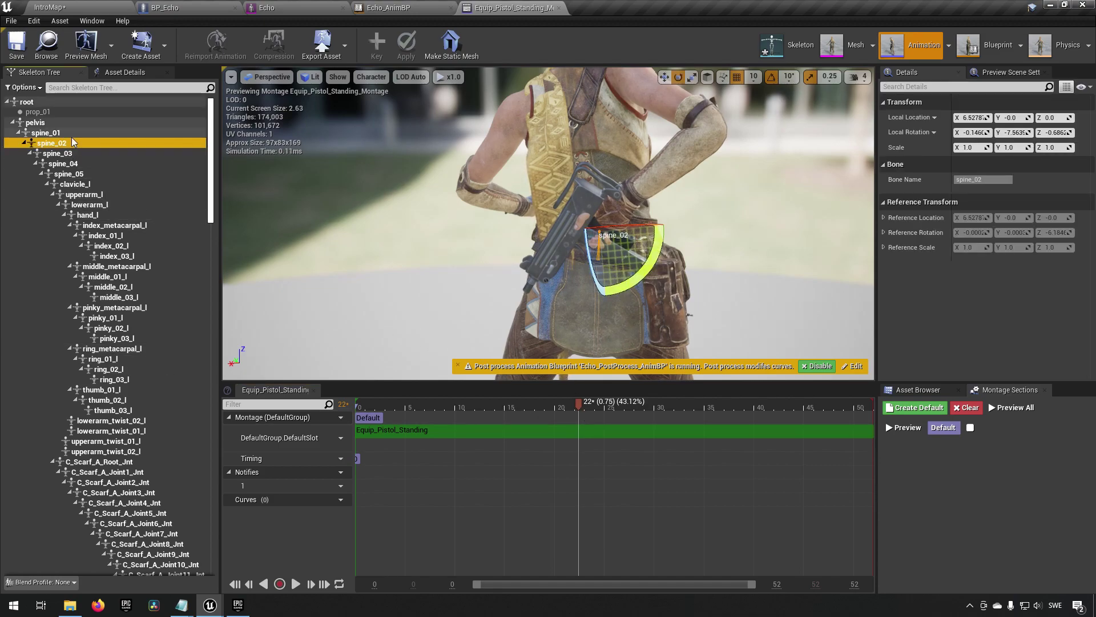
click(52, 133)
right_click(52, 134)
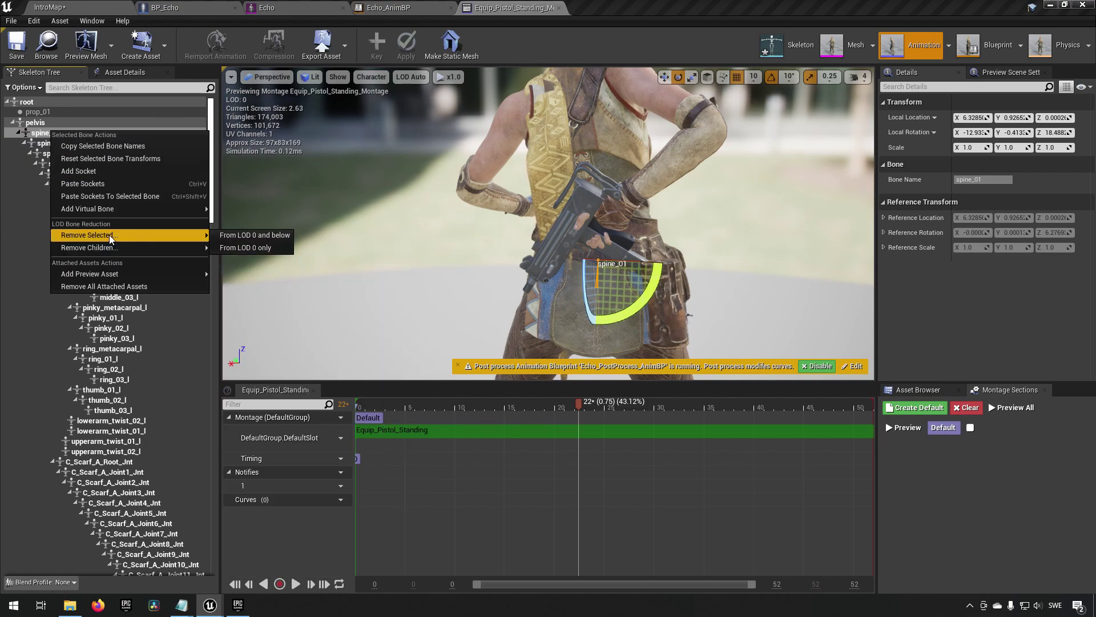
click(105, 171)
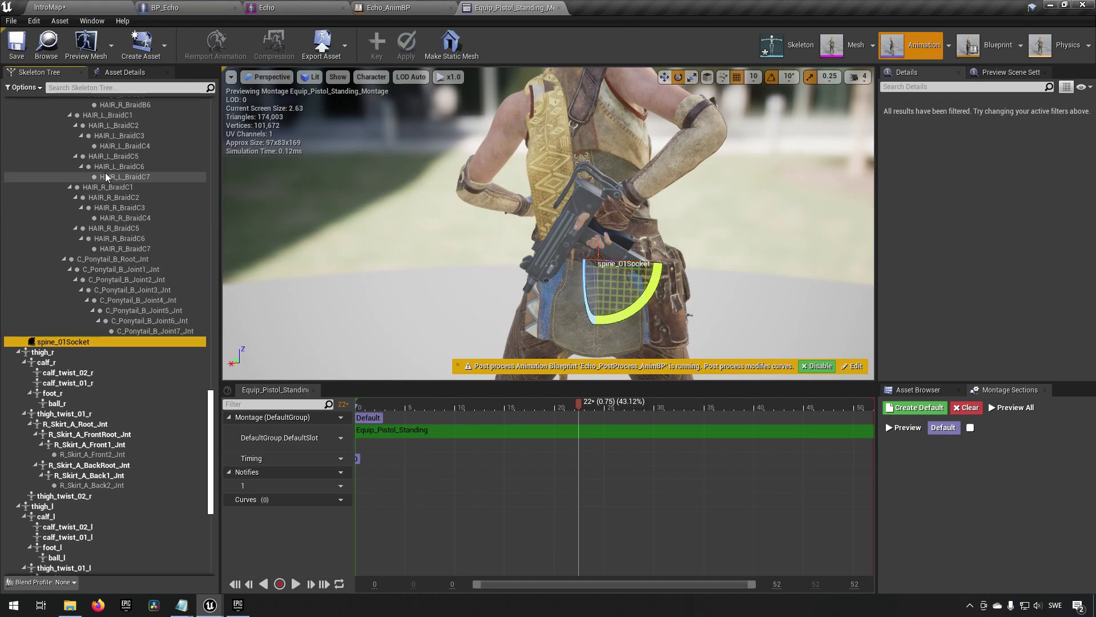
Attach the SK_SMG11_X skeletal mesh to spine_01Socket as a preview asset
right_click(77, 340)
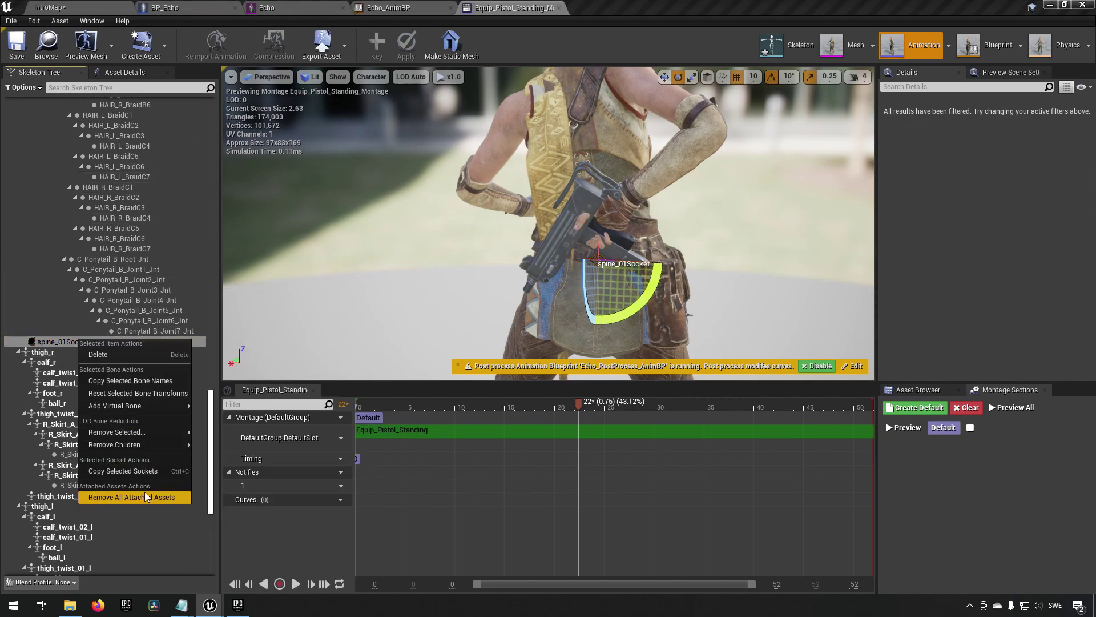
click(20, 47)
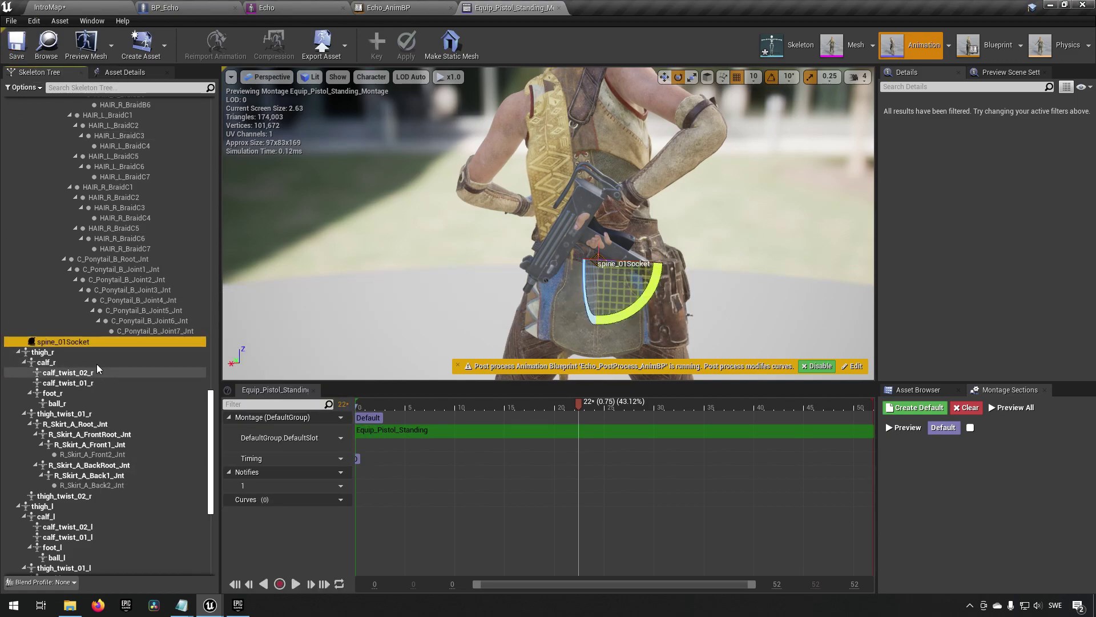
right_click(79, 342)
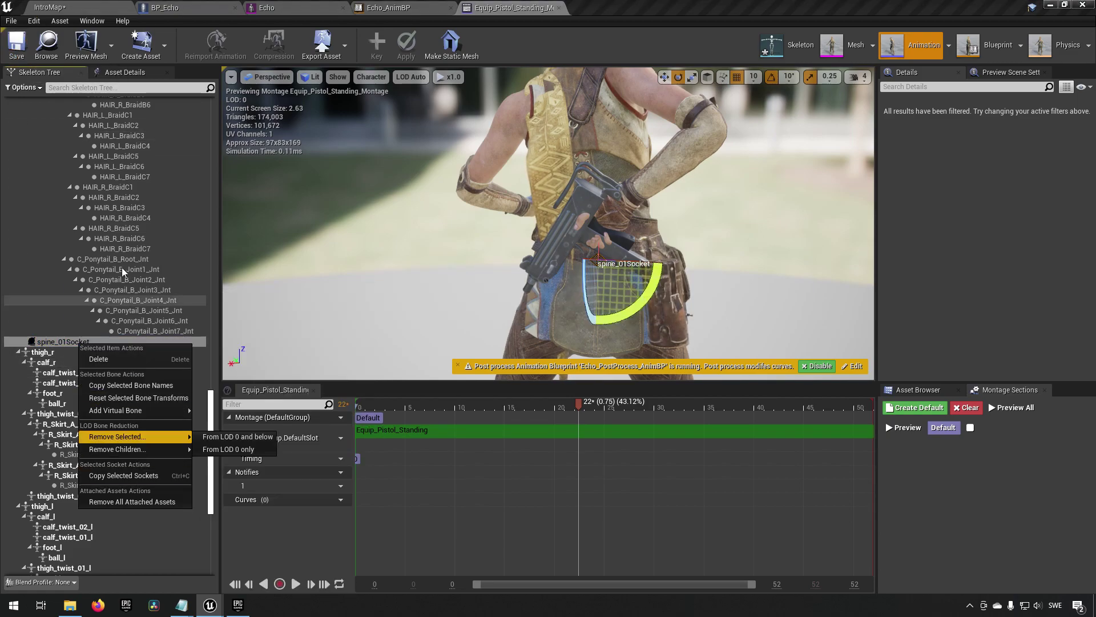
click(63, 341)
right_click(63, 342)
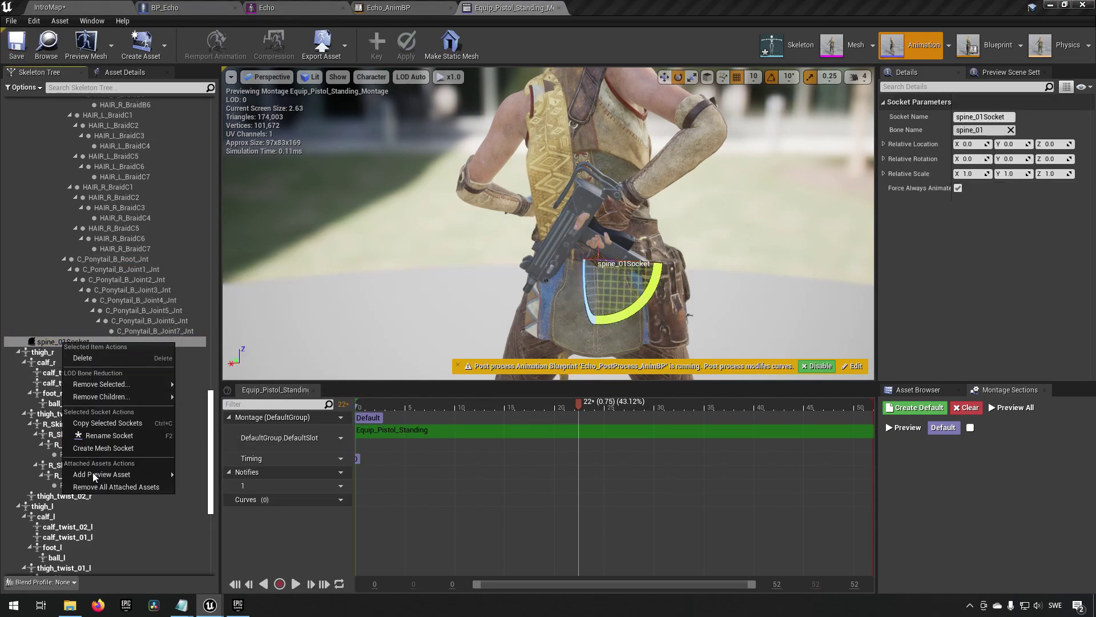
mouse_move(139, 478)
click(228, 310)
text(1)
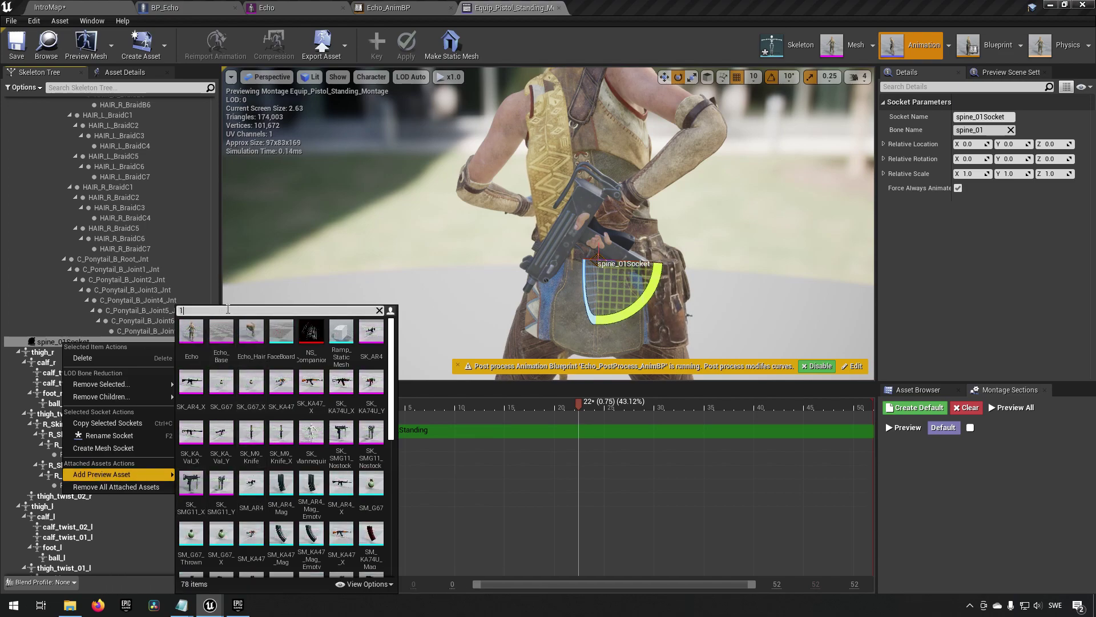
text(1x)
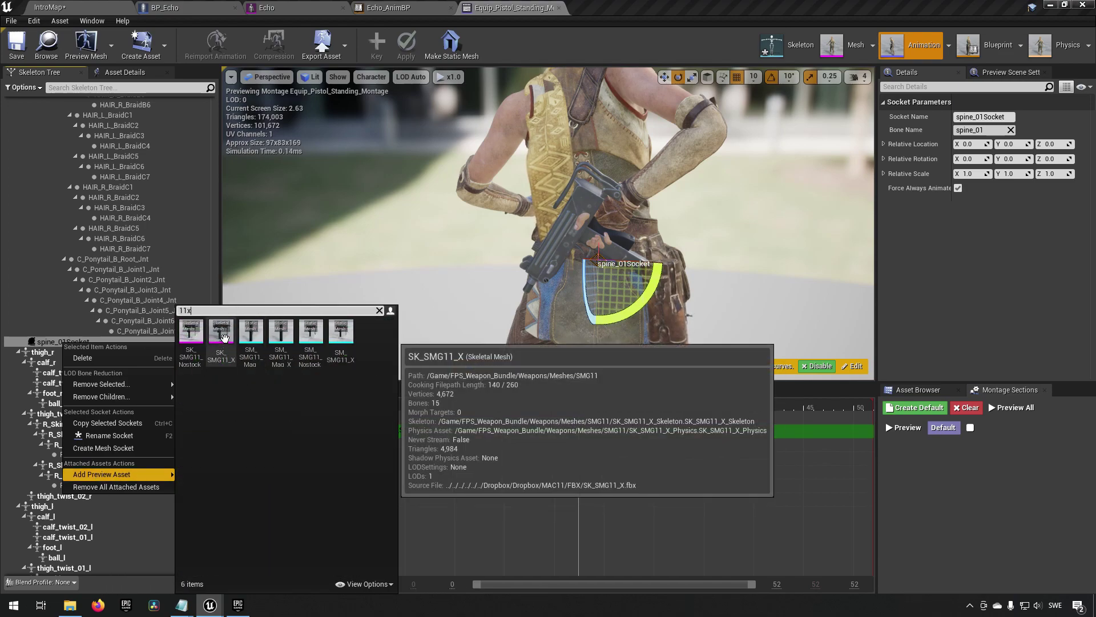
click(224, 337)
Move and rotate spine_01Socket to match the hand-held SMG, at about location 4.8, -13, 4.9 and rotation -177, -35, 160
drag(702, 232, 632, 204)
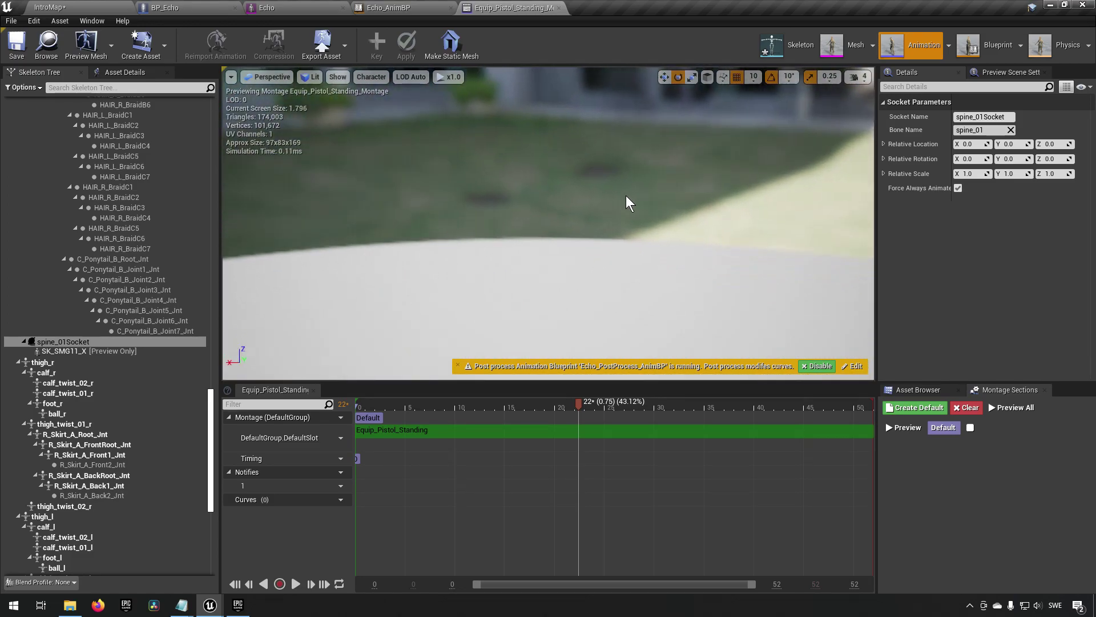
key(f)
click(665, 78)
drag(644, 152, 644, 147)
drag(553, 271, 478, 257)
right_drag(542, 290, 663, 290)
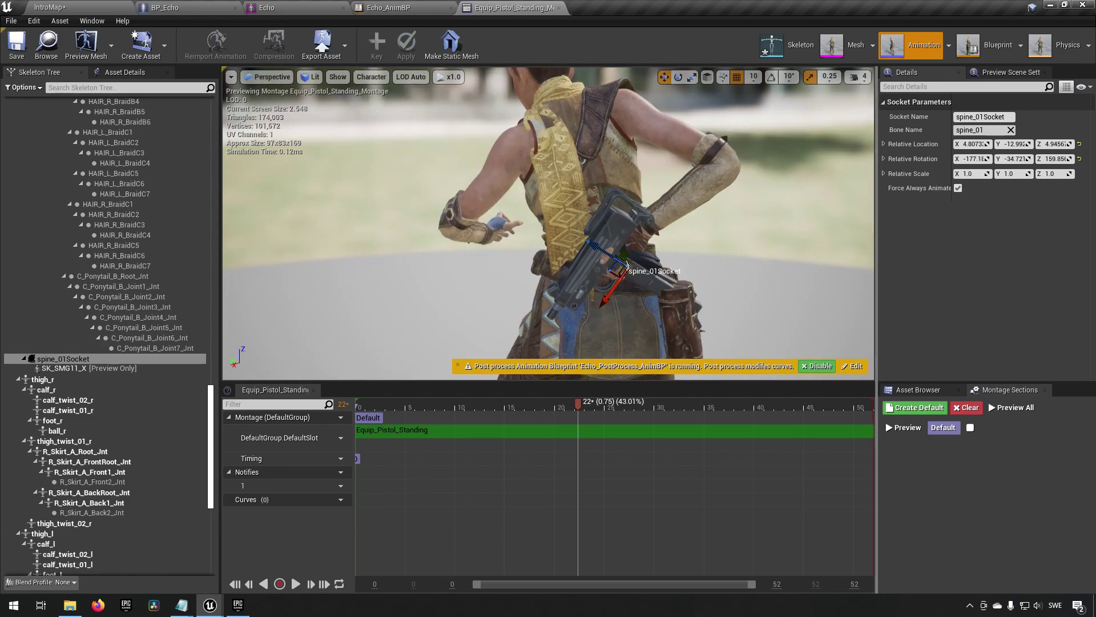
Examine the holstered SMG's placement up close and with the montage at its first frame, and return to the IntroMap level
mouse_move(713, 274)
right_down()
mouse_move(749, 262)
mouse_move(702, 260)
right_up()
scroll(748, 263, up, 4)
mouse_move(638, 278)
right_down()
mouse_move(629, 273)
mouse_move(635, 286)
right_up()
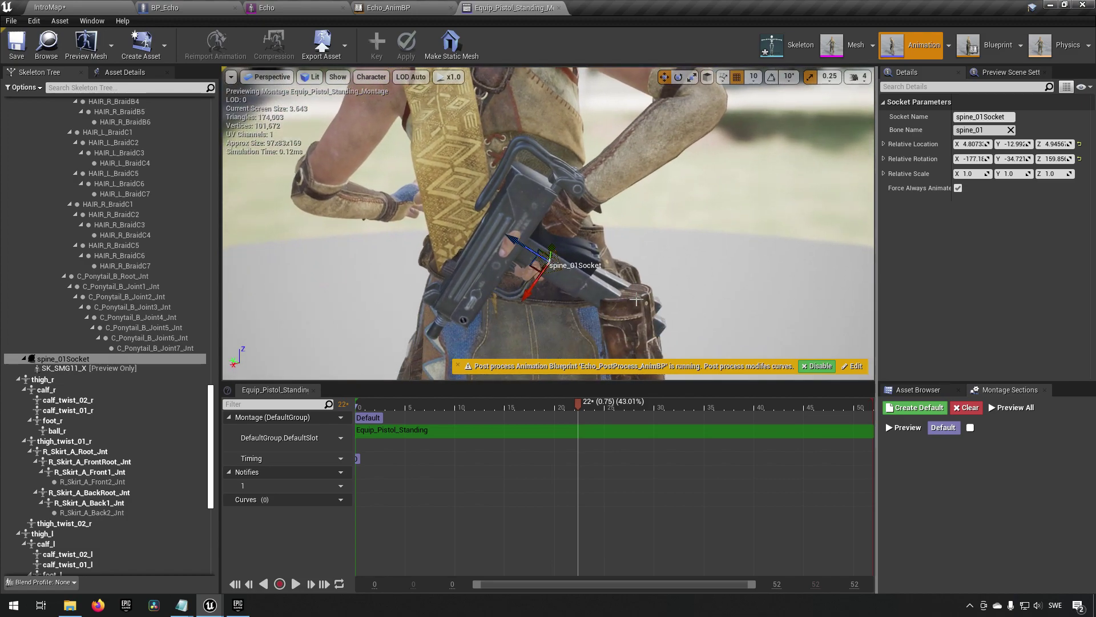
drag(579, 402, 352, 354)
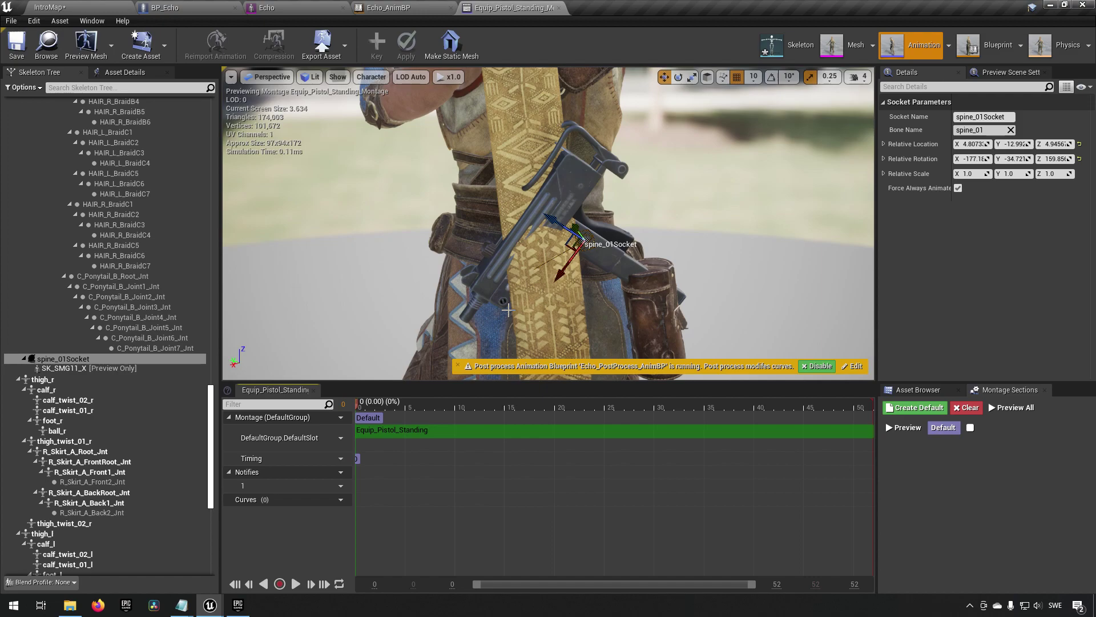
click(104, 7)
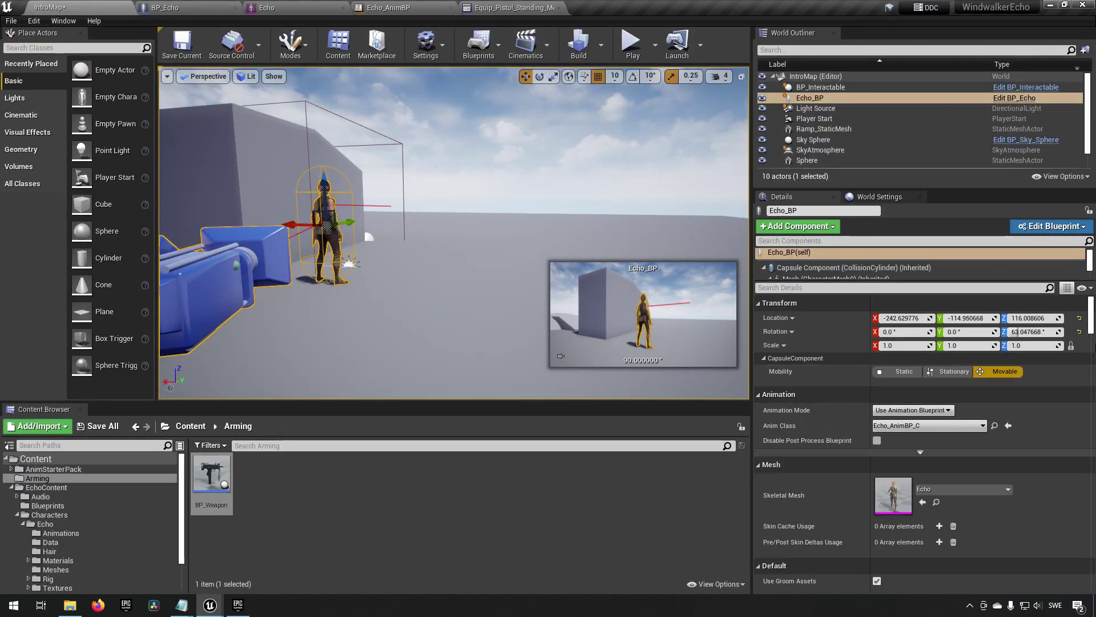